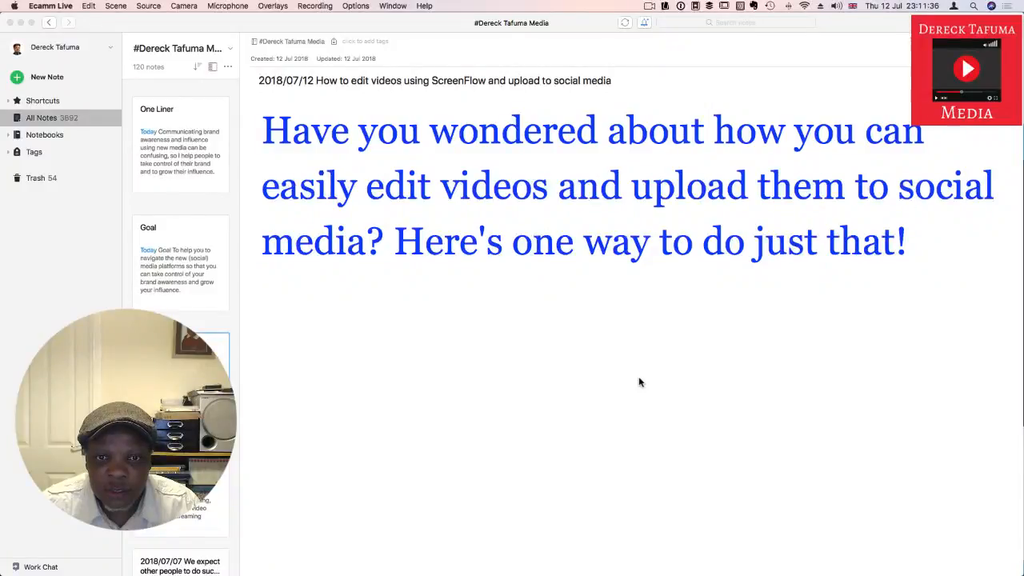
Step: Look over the note on editing videos using ScreenFlow, and open the One Liner note to read its statement
scroll(662, 137, "down", 4)
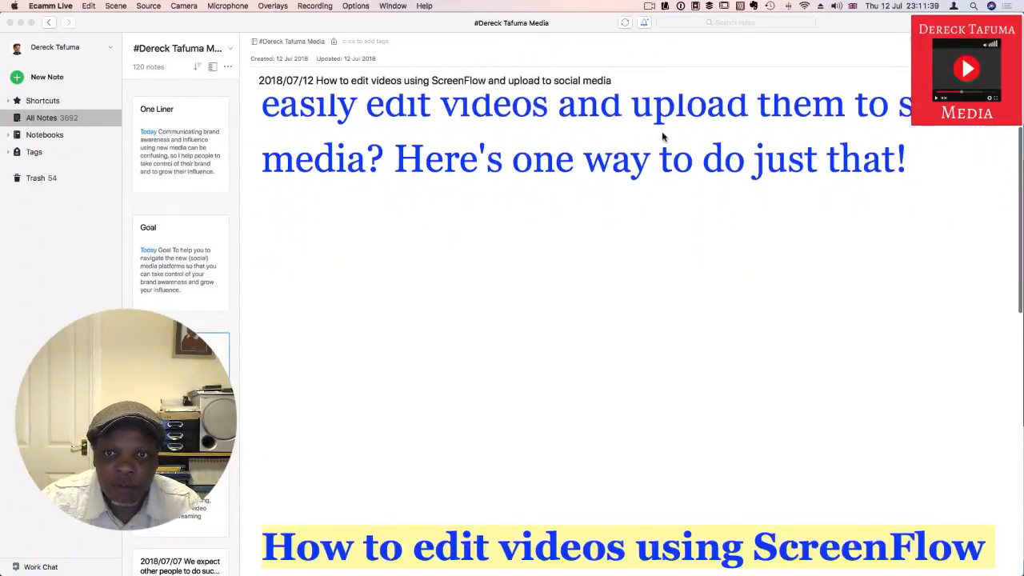
scroll(663, 137, "down", 6)
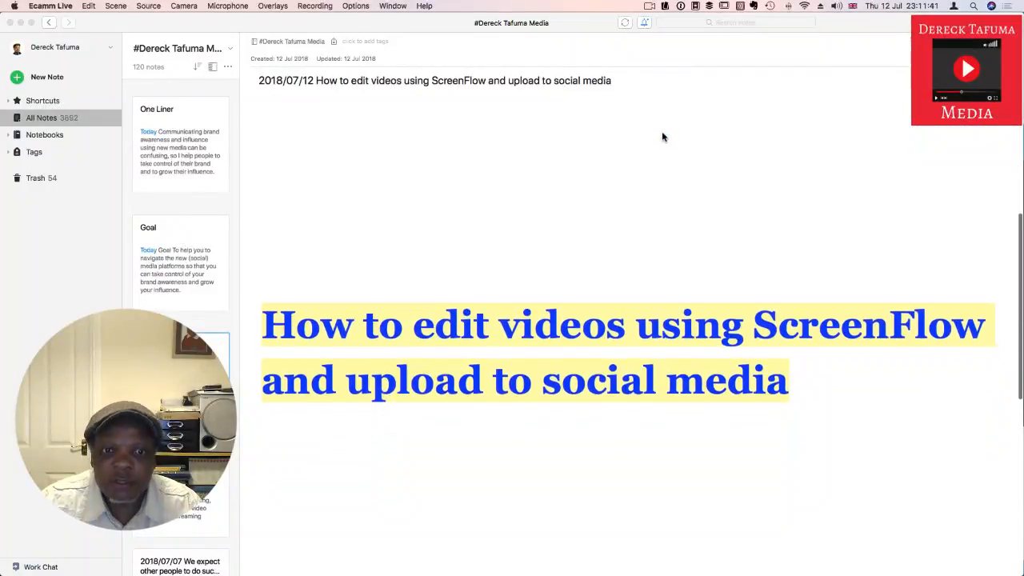
scroll(662, 137, "down", 2)
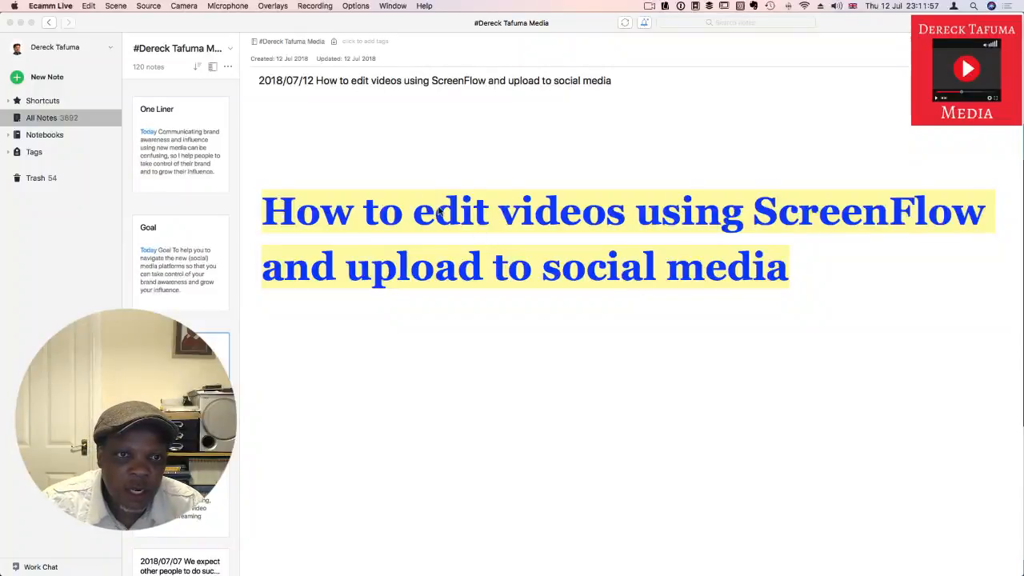
scroll(204, 143, "down", 2)
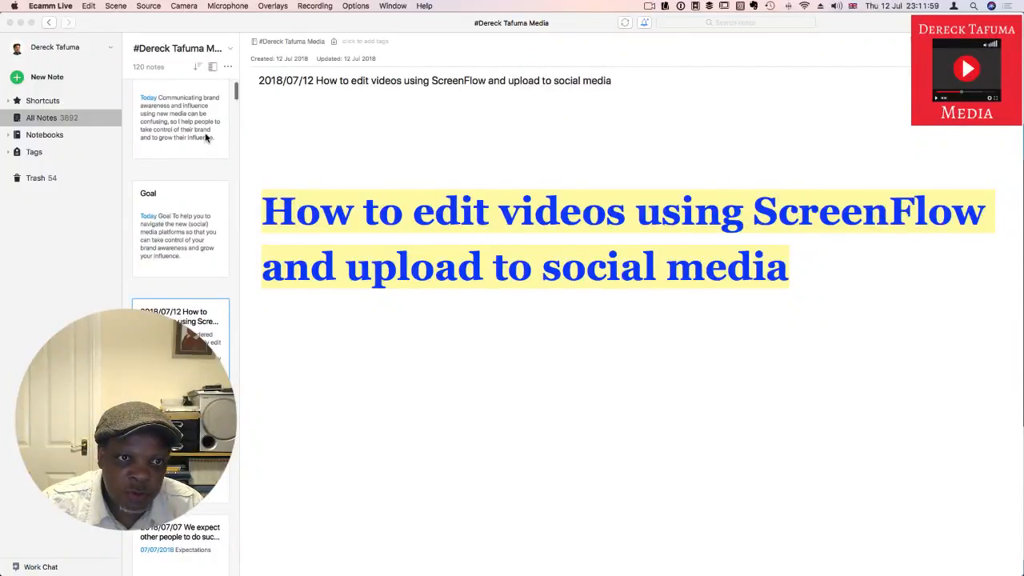
left_click(205, 139)
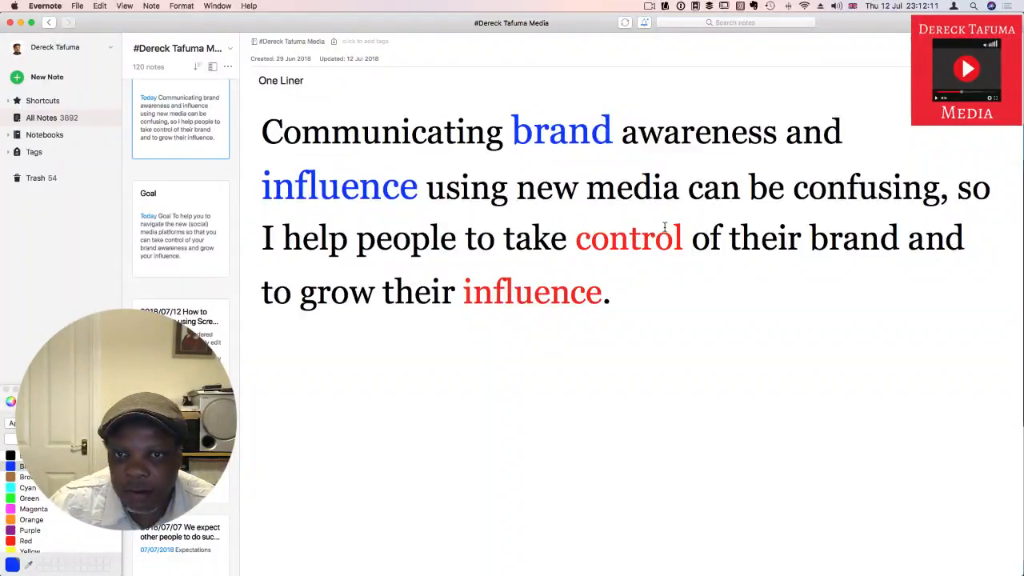
scroll(572, 150, "up", 1)
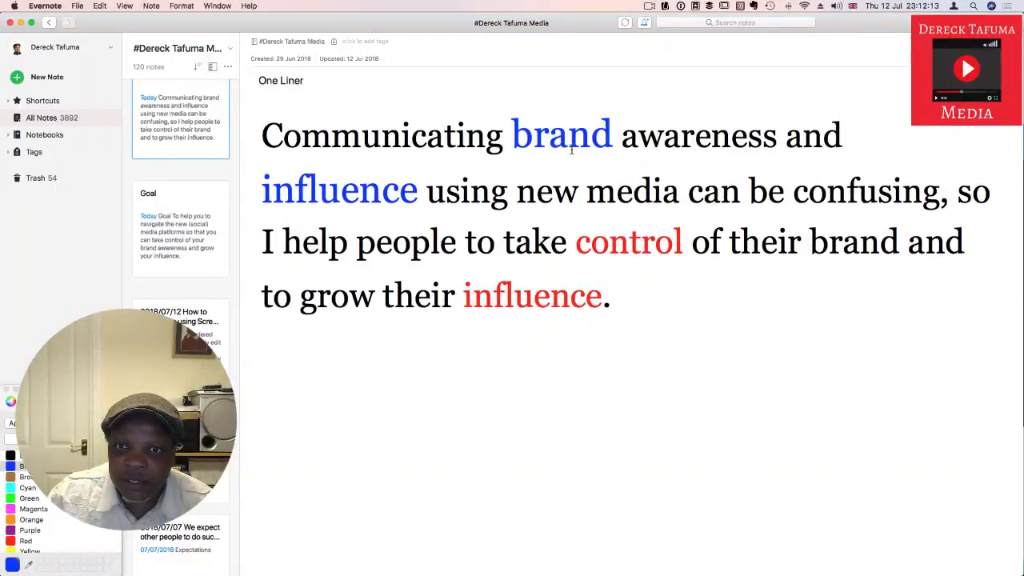
scroll(584, 156, "down", 1)
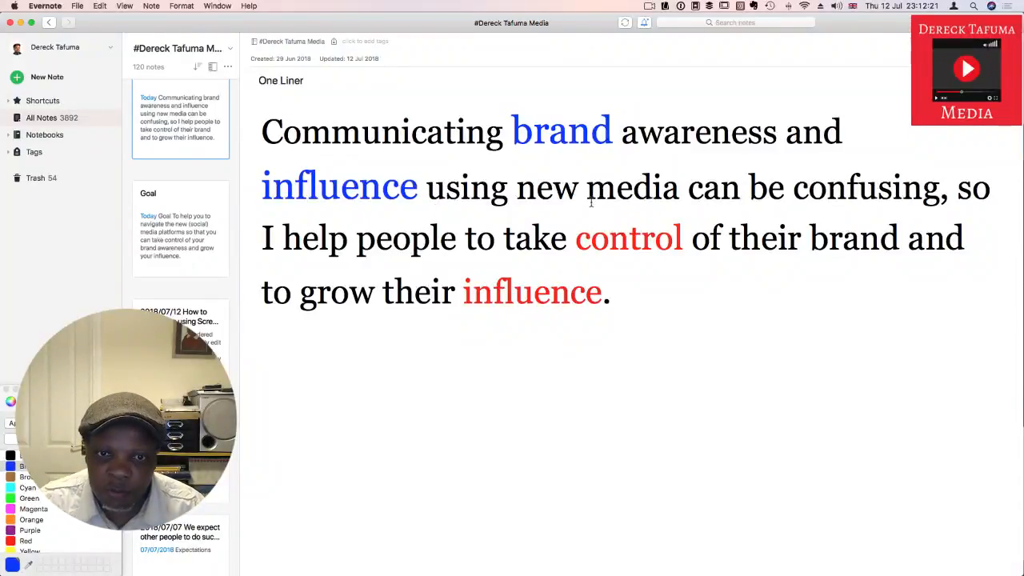
Step: In the One Liner note, replace the "to" after "I help people" with "you to"
left_click(493, 239)
key("BackSpace")
key("BackSpace")
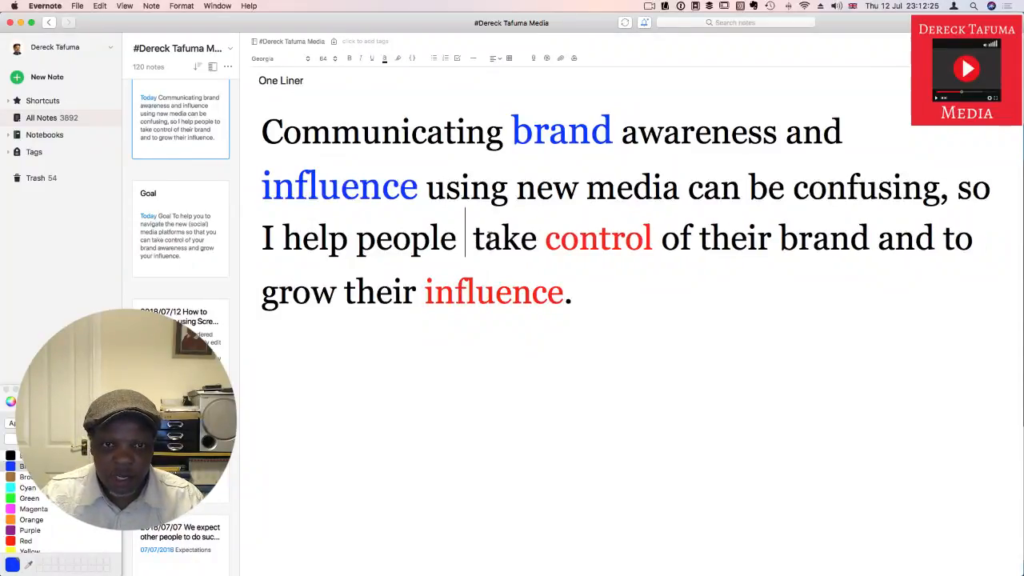
type("you ")
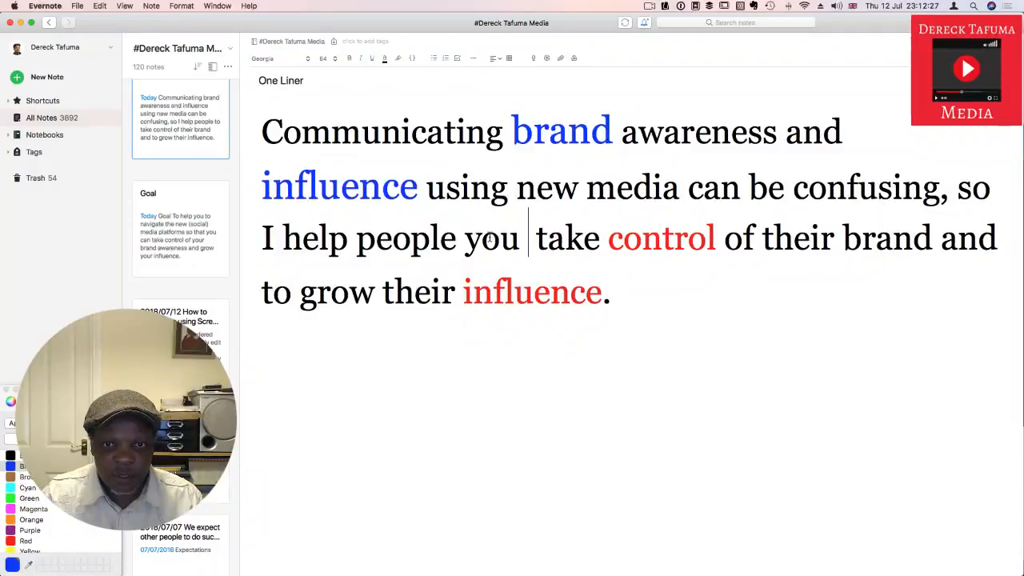
type("to")
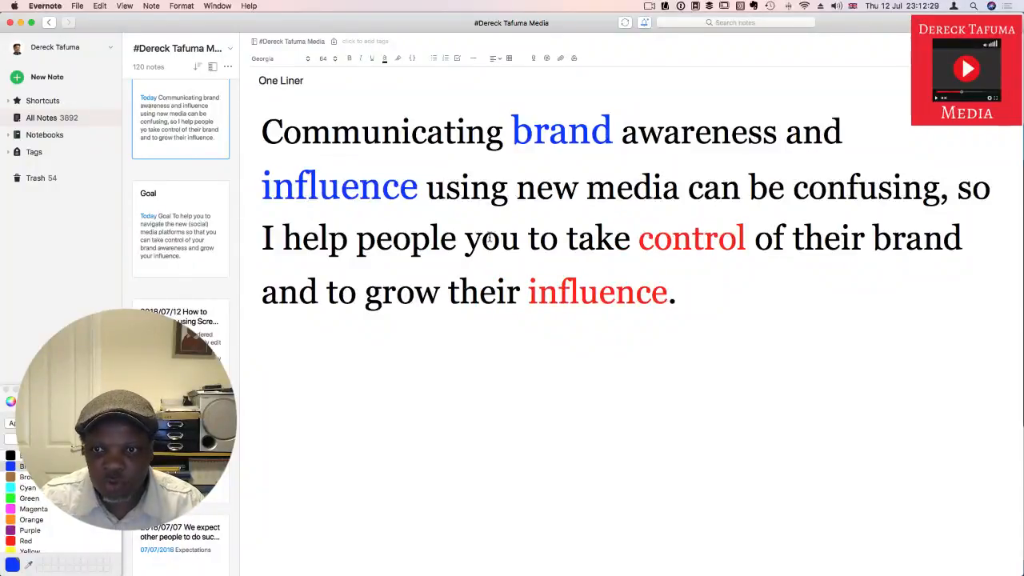
Step: Replace "their" with "your" before both "brand" and "influence" in the One Liner note, and close the colour palette
left_click_drag(851, 238, 793, 240)
type("your")
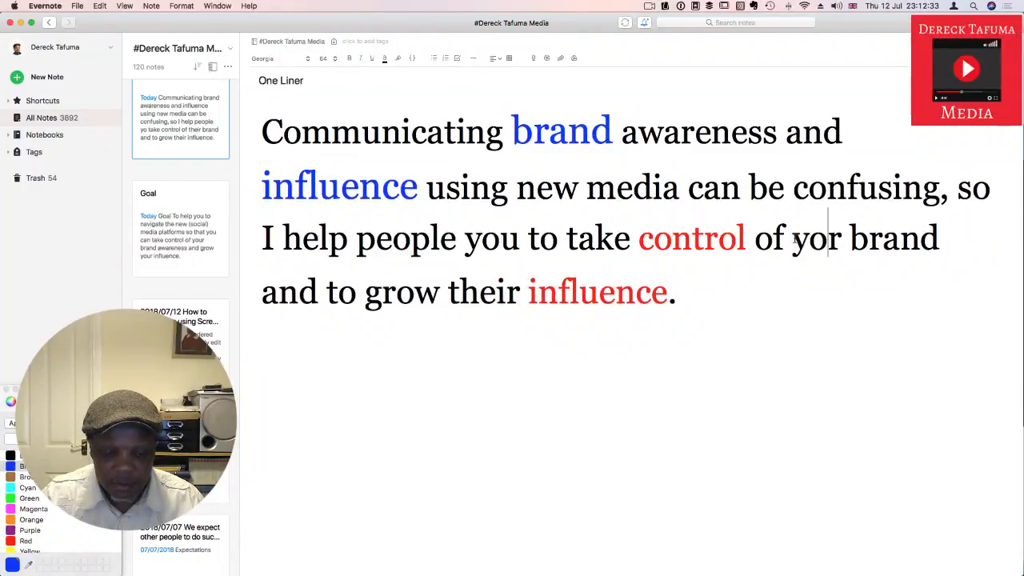
key("BackSpace")
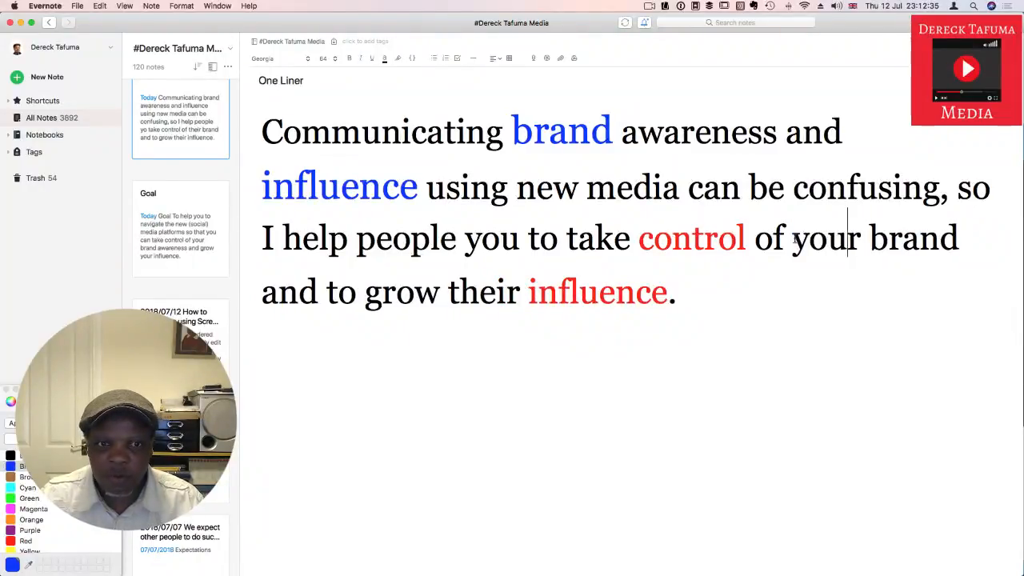
left_click_drag(507, 293, 448, 293)
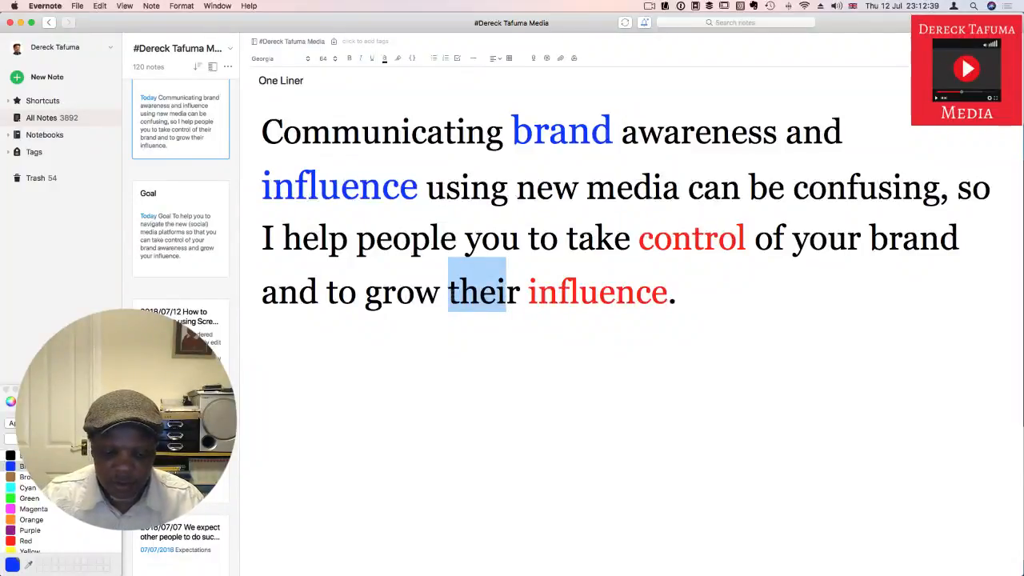
type("your")
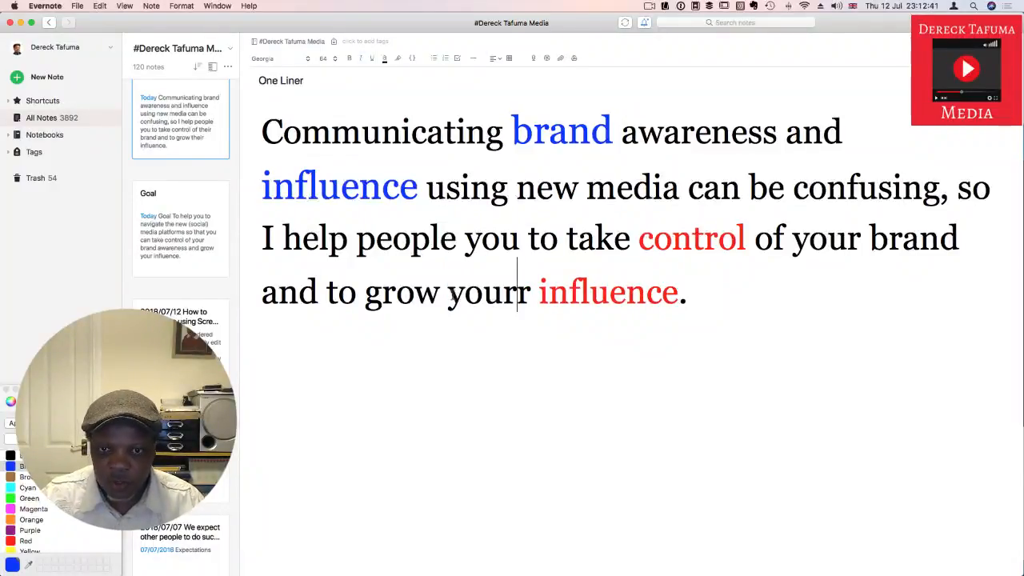
key("BackSpace")
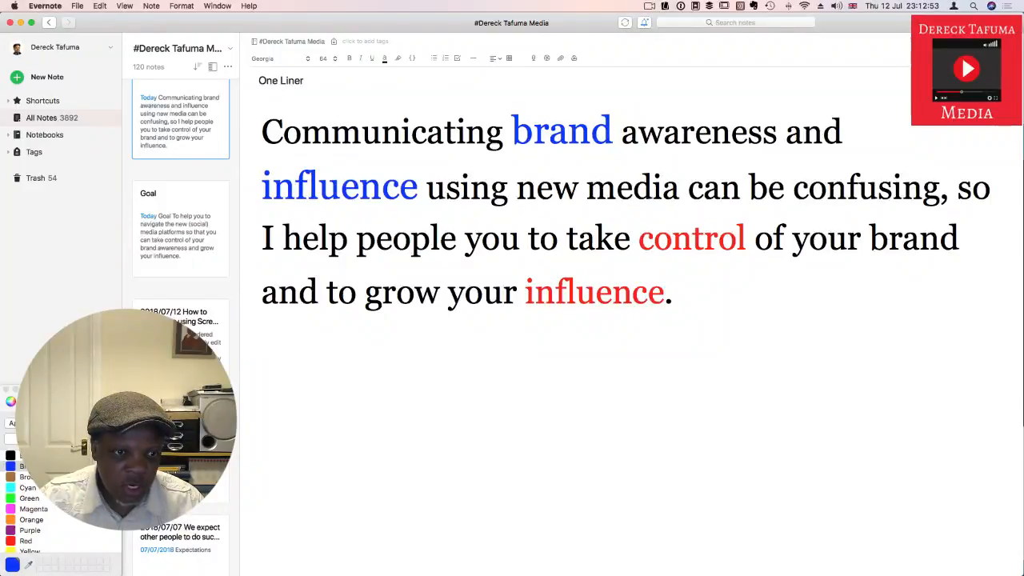
left_click(56, 439)
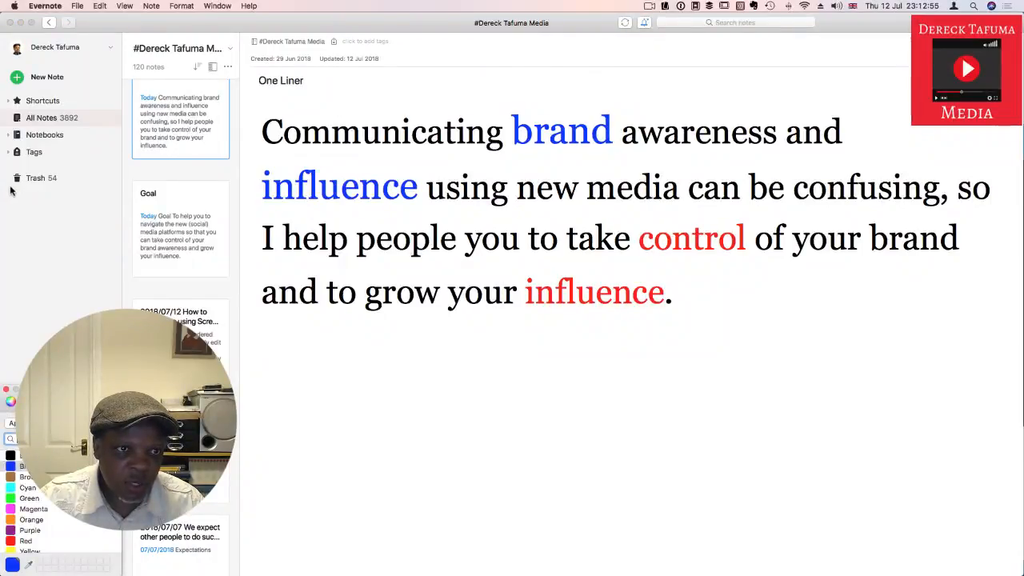
left_click(6, 391)
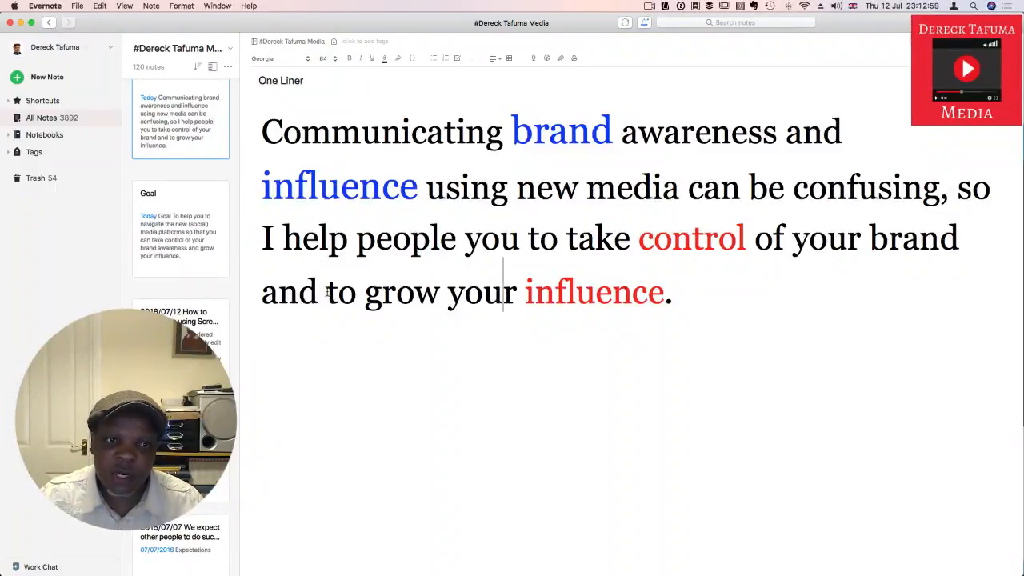
Step: Open the Goal note and highlight the words "brand" and "influence" while reading it
left_click(194, 249)
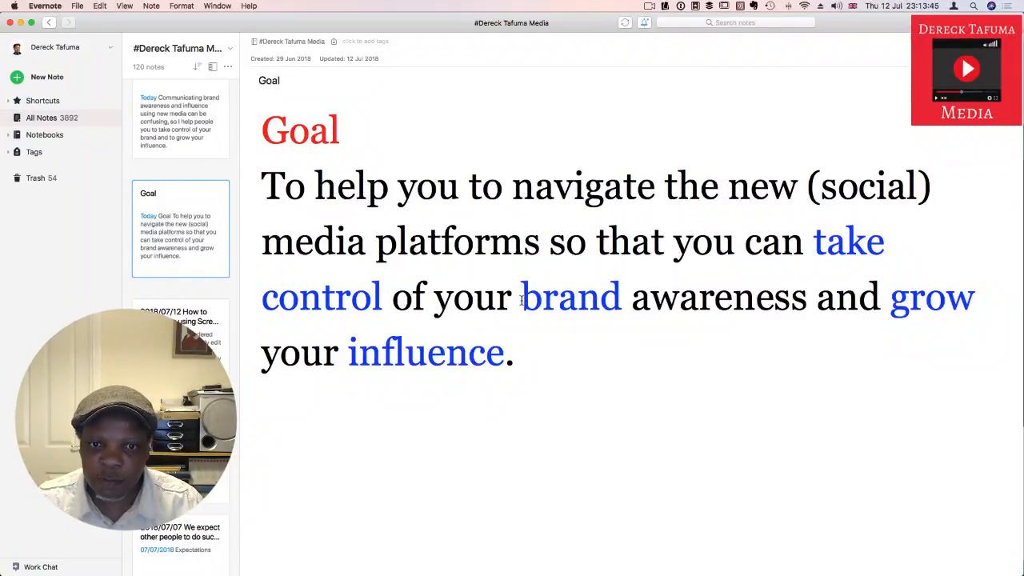
left_click_drag(521, 296, 593, 296)
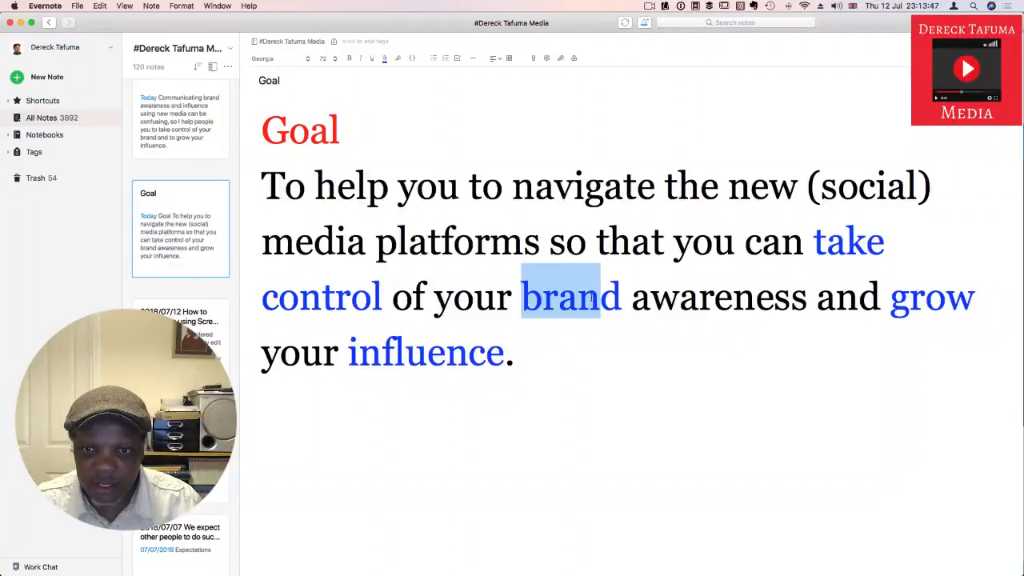
left_click_drag(349, 352, 485, 354)
left_click(553, 349)
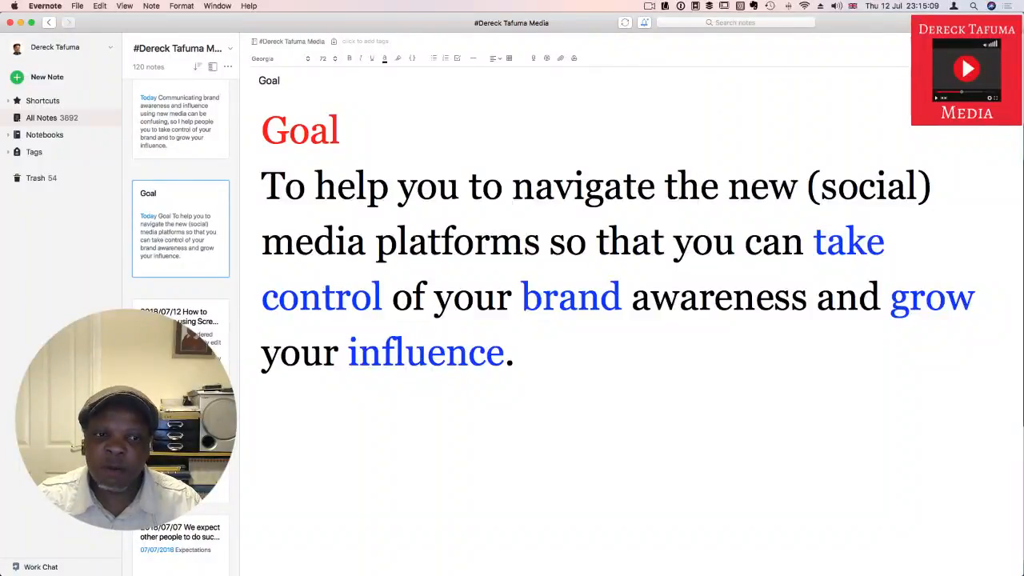
Step: Reopen the note "2018/07/12 How to edit videos using ScreenFlow and upload to social media" and review its introduction and heading
left_click(220, 313)
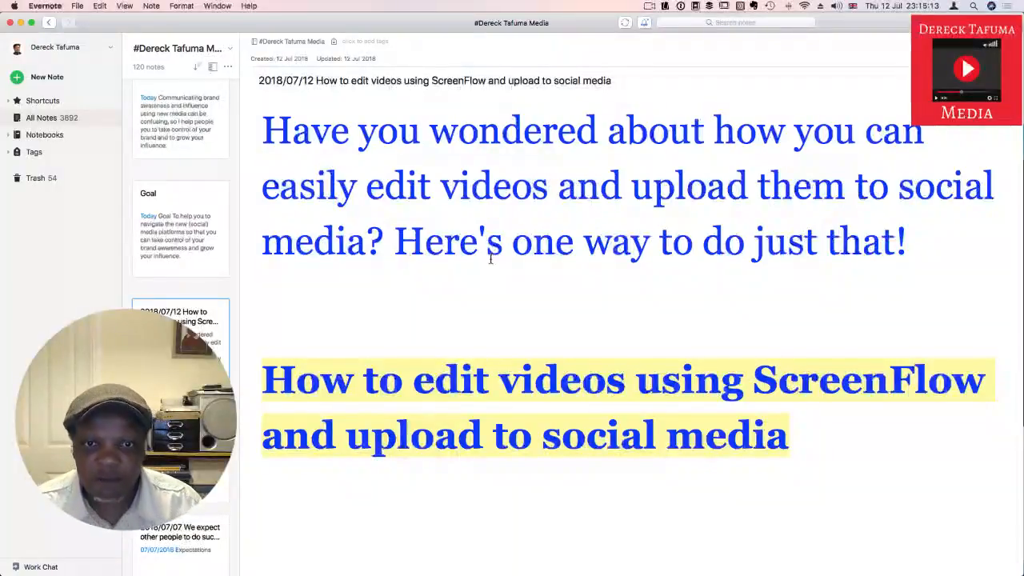
scroll(491, 259, "up", 1)
scroll(490, 259, "down", 1)
scroll(490, 259, "up", 1)
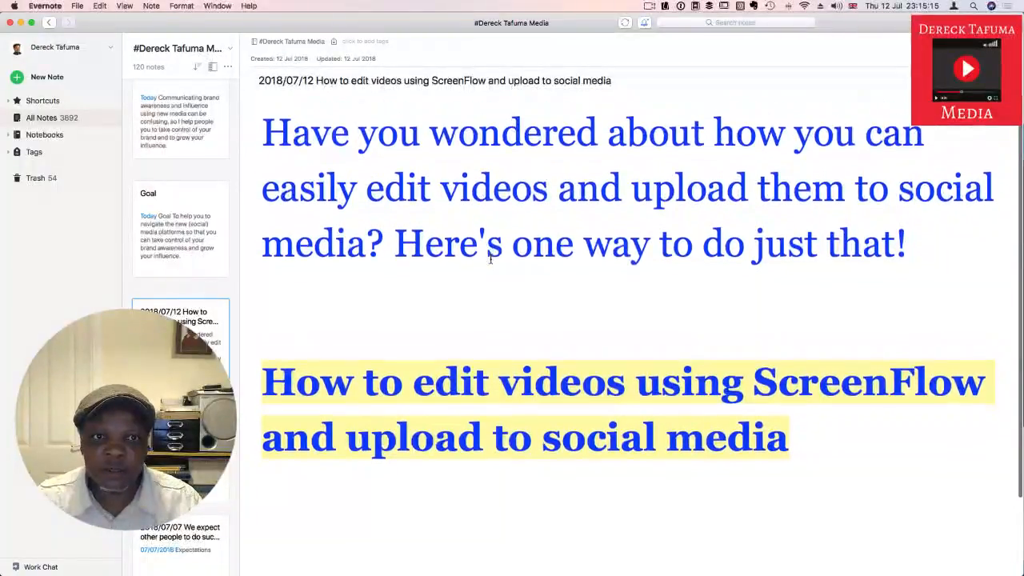
scroll(490, 259, "down", 2)
scroll(460, 277, "up", 1)
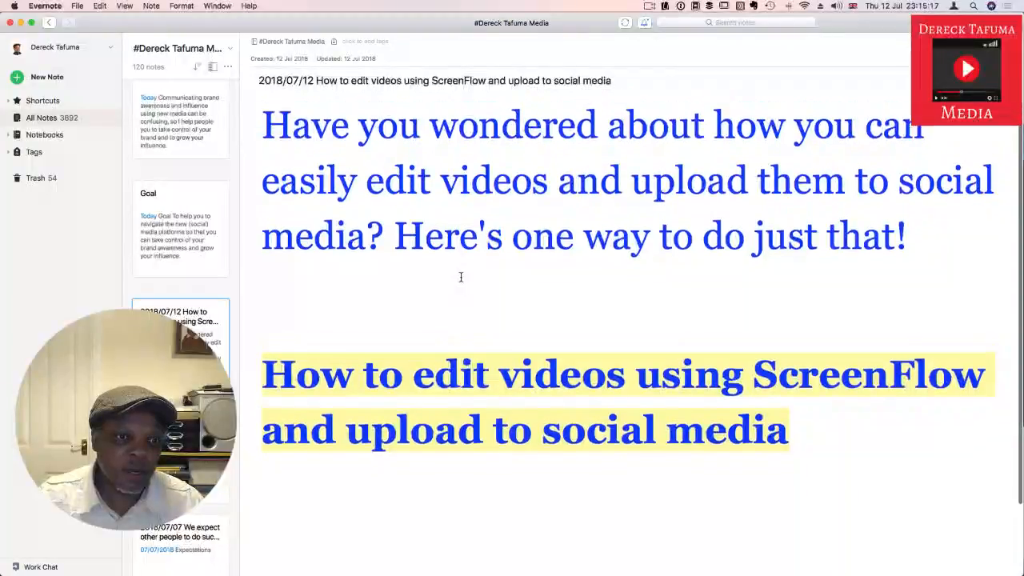
scroll(460, 277, "up", 1)
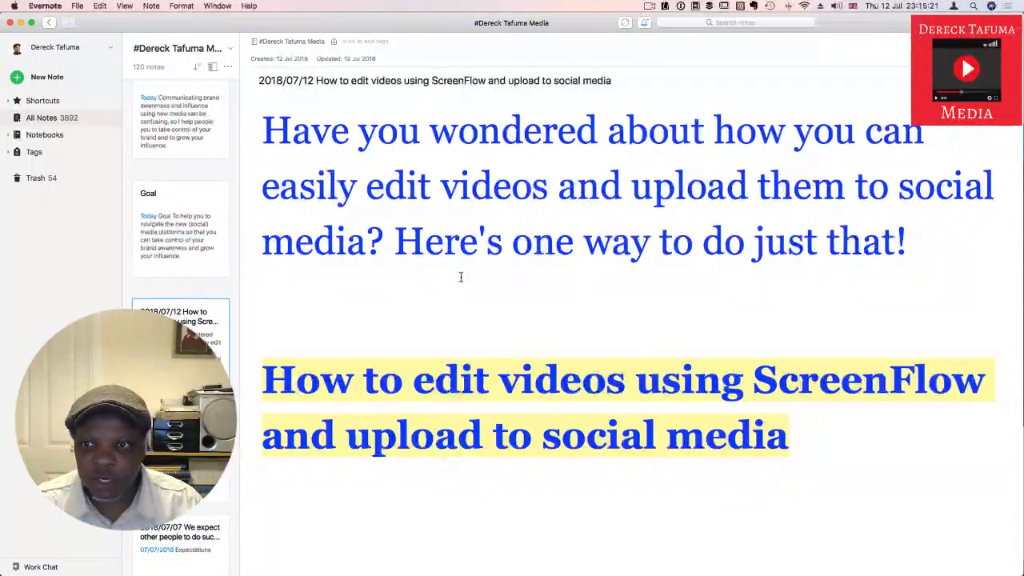
scroll(460, 277, "down", 4)
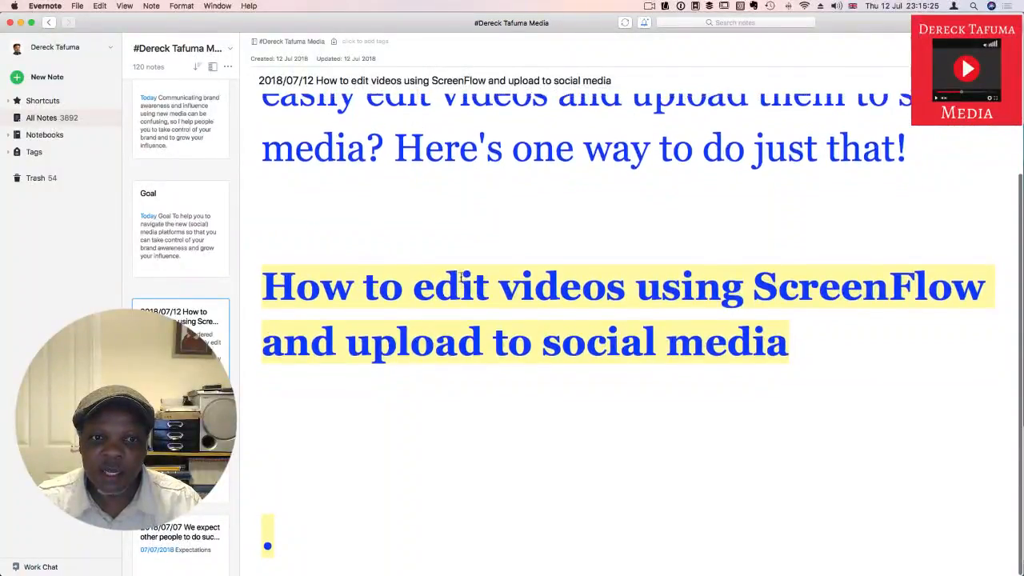
scroll(460, 277, "up", 3)
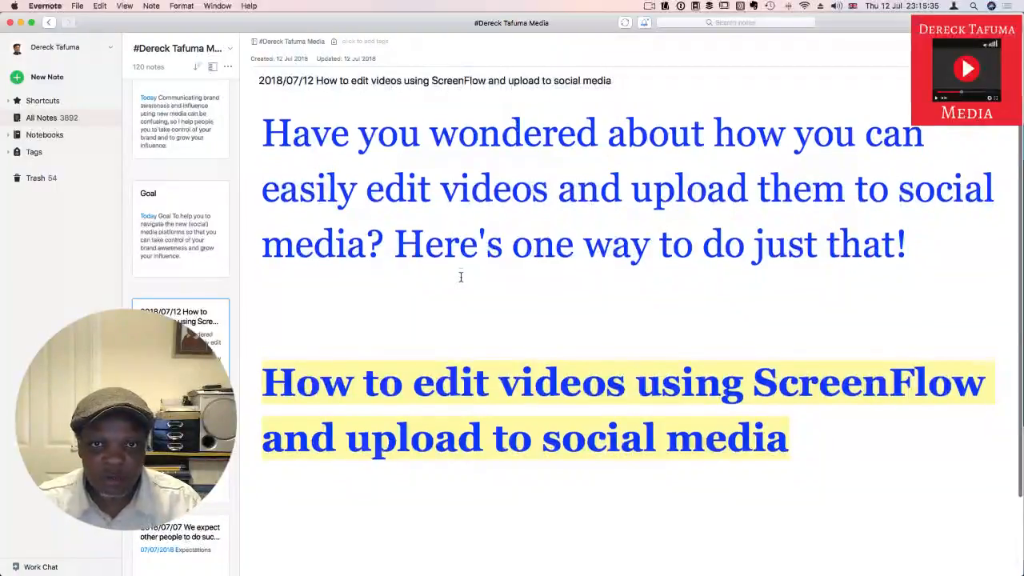
Step: Switch to Google Chrome and open the ScreenFlow page from Telestream's list of desktop applications
key("ctrl+Up")
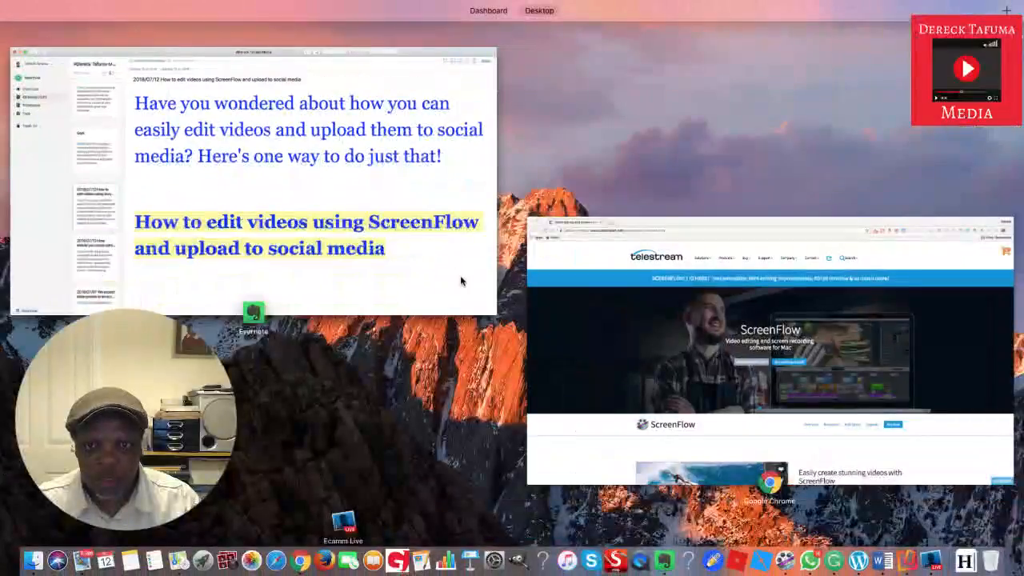
left_click(655, 308)
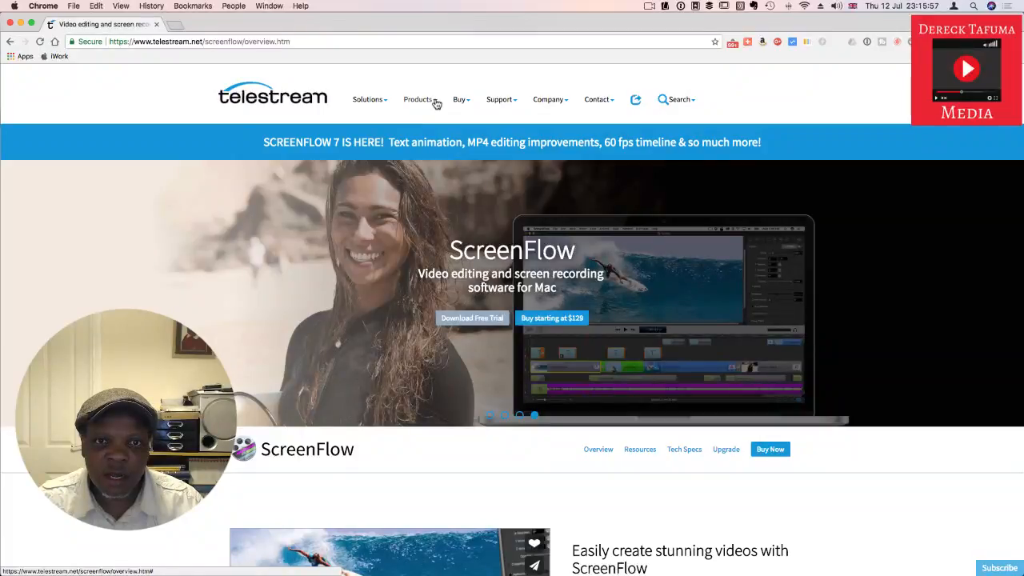
left_click(436, 104)
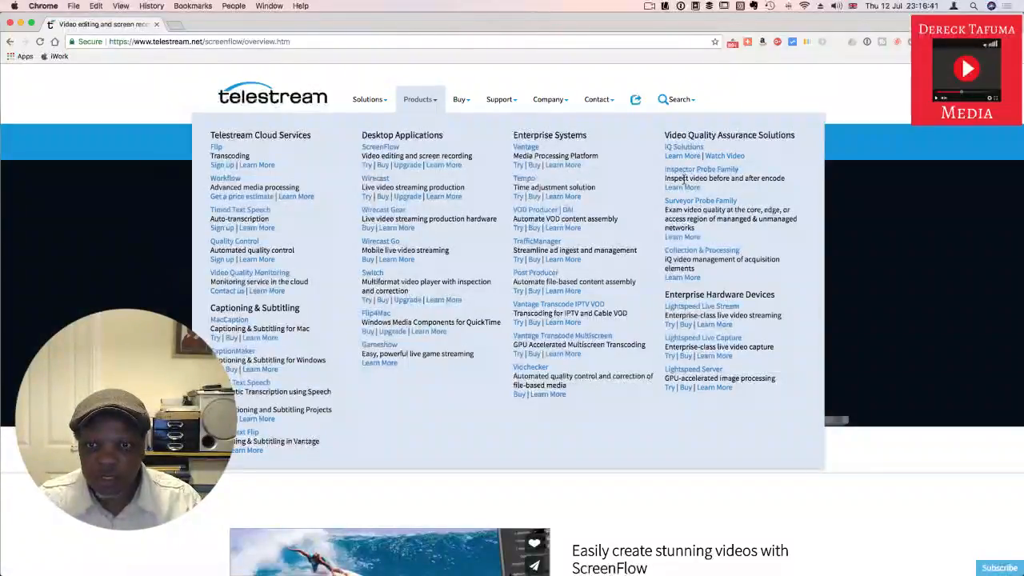
left_click(385, 151)
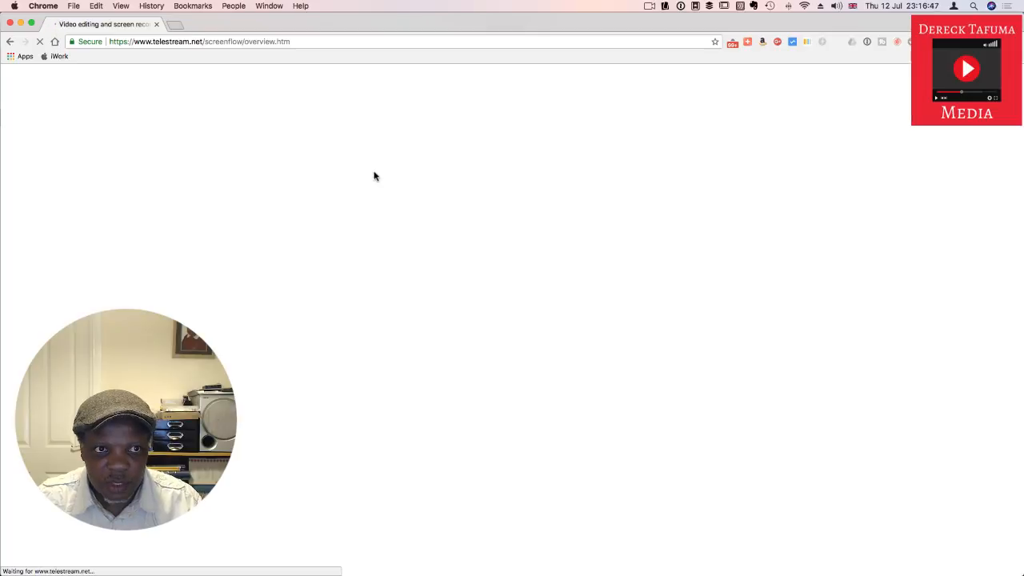
Step: Look over the ScreenFlow overview page, including its free trial and purchase options and product description
scroll(374, 172, "down", 5)
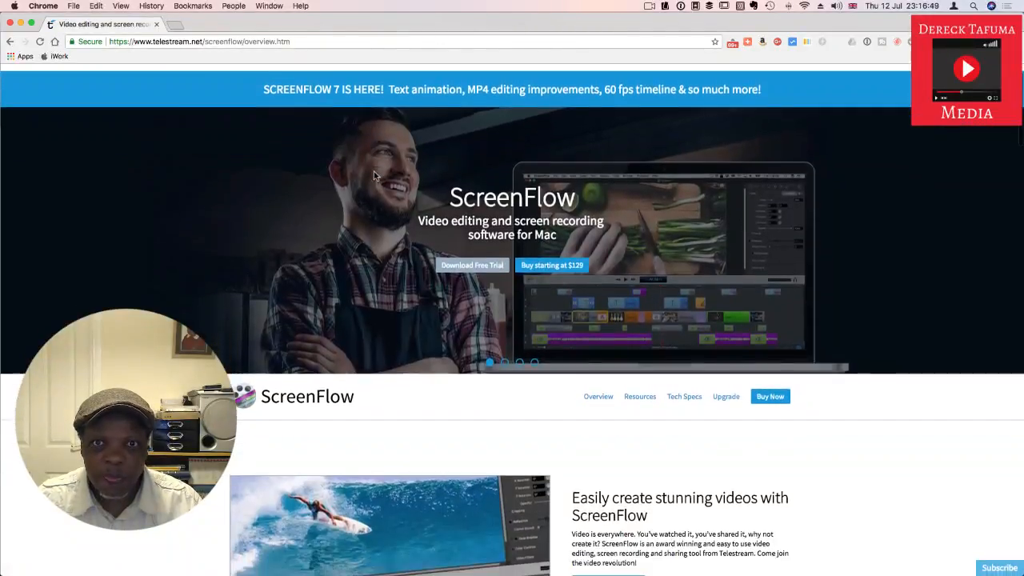
scroll(373, 172, "up", 3)
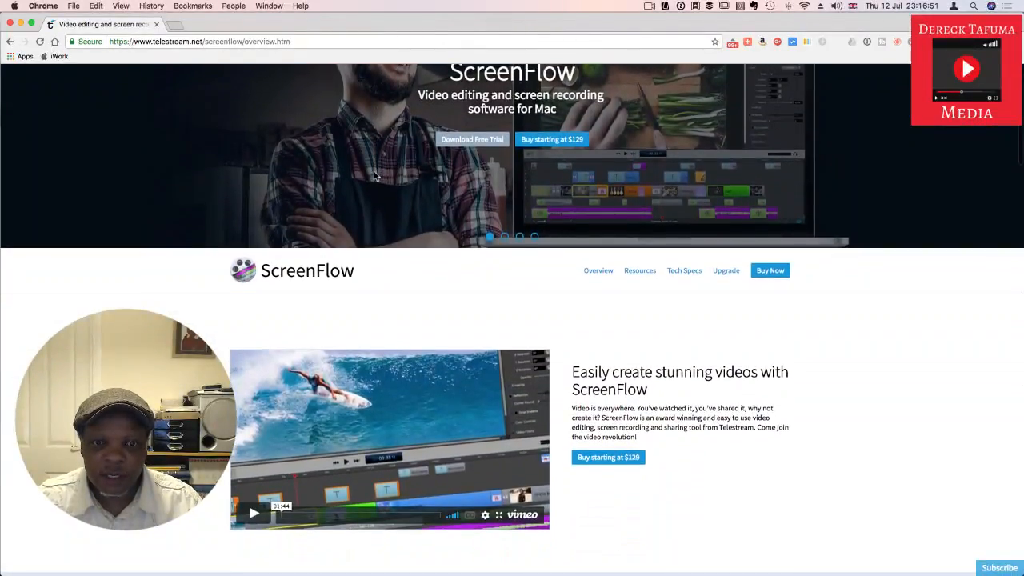
scroll(373, 171, "down", 4)
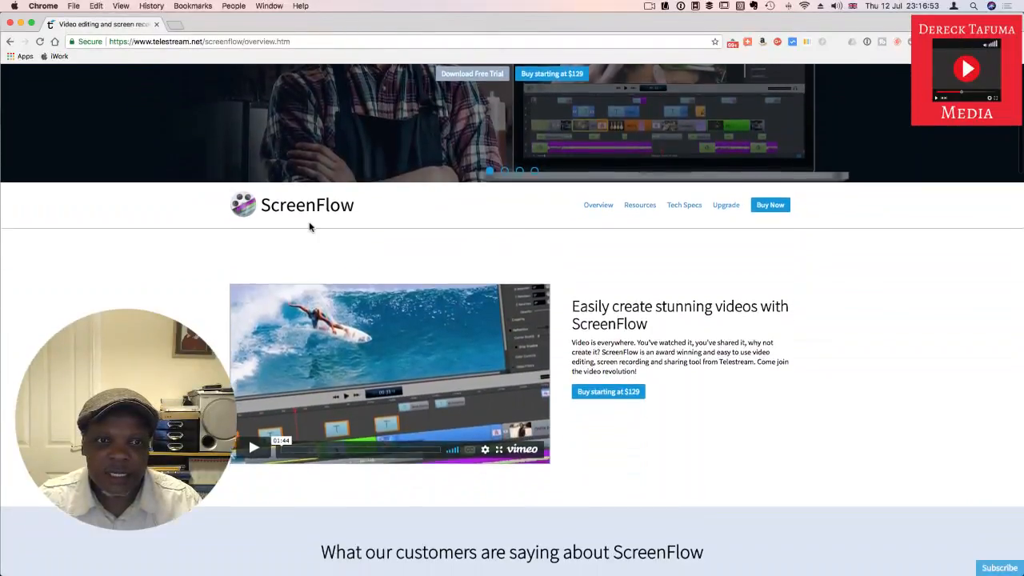
scroll(297, 214, "up", 4)
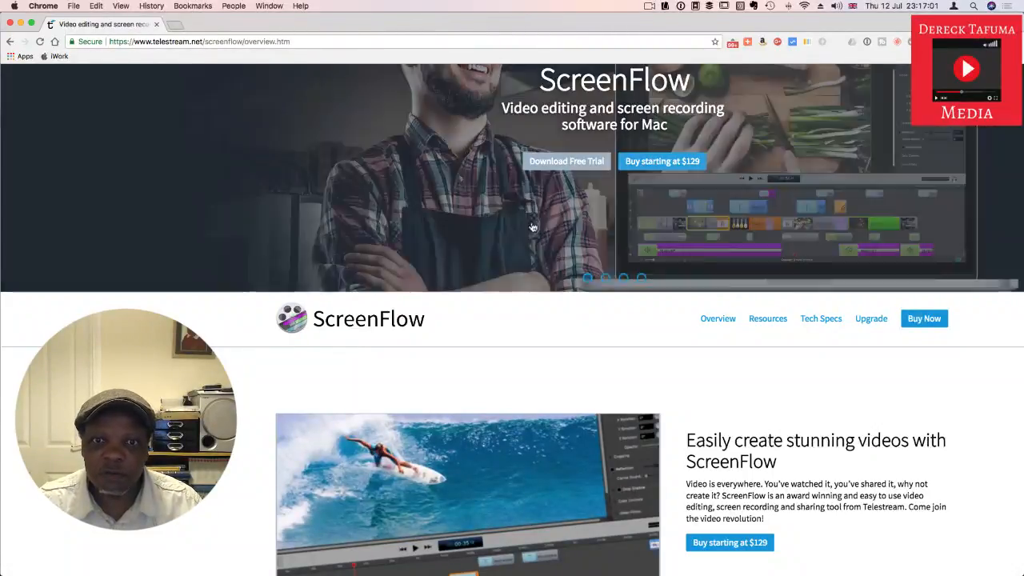
scroll(666, 186, "up", 1)
scroll(667, 185, "up", 2)
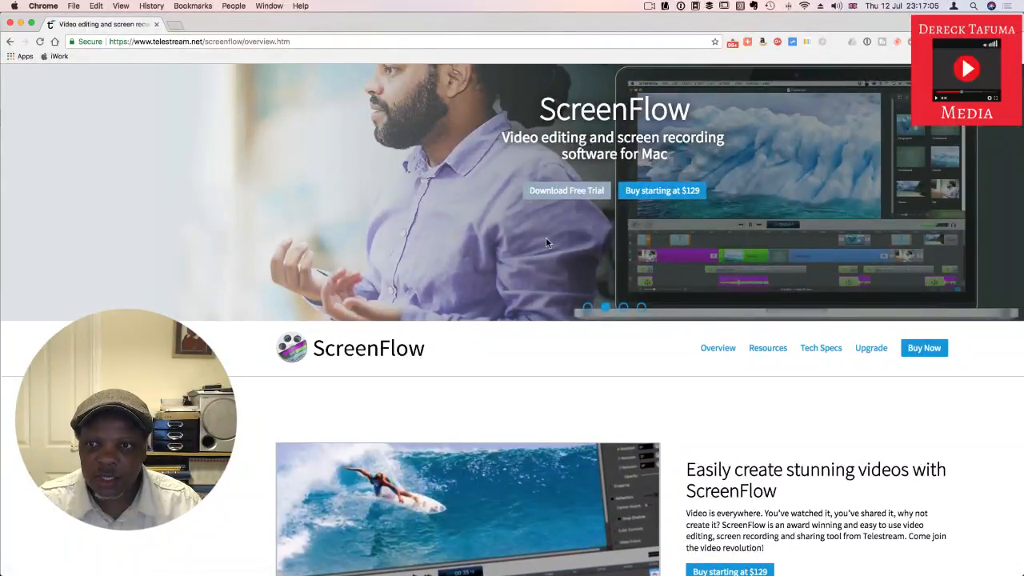
Step: Zoom out the ScreenFlow page and skim its intro video, customer quotes, audience examples and professional editing features
key("super+minus")
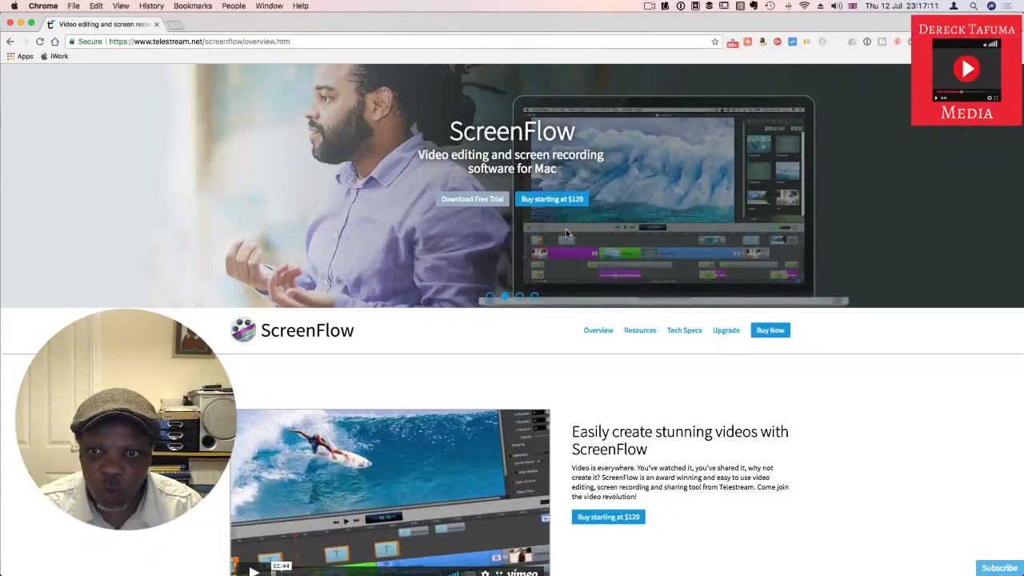
scroll(567, 233, "down", 5)
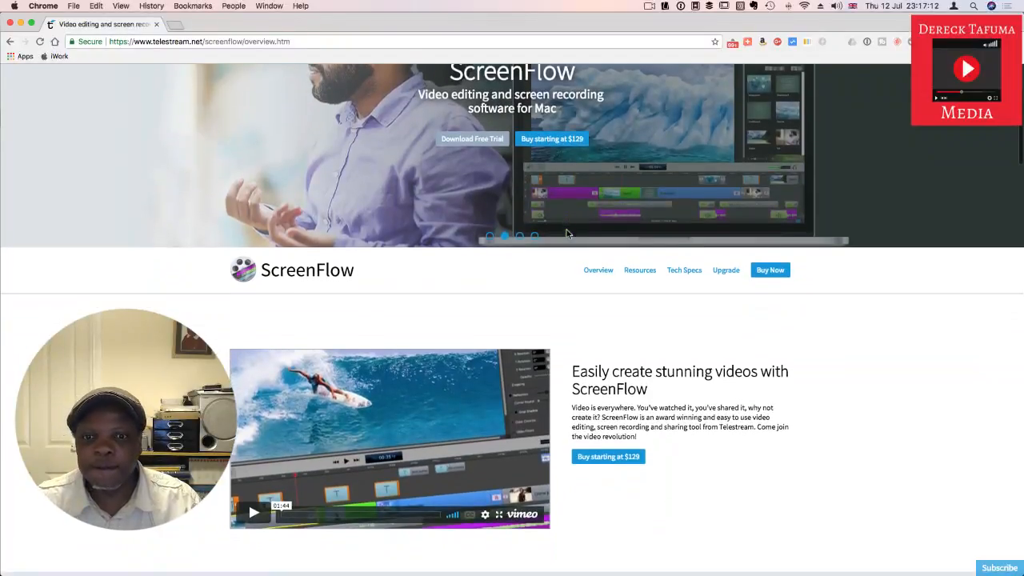
scroll(567, 234, "down", 10)
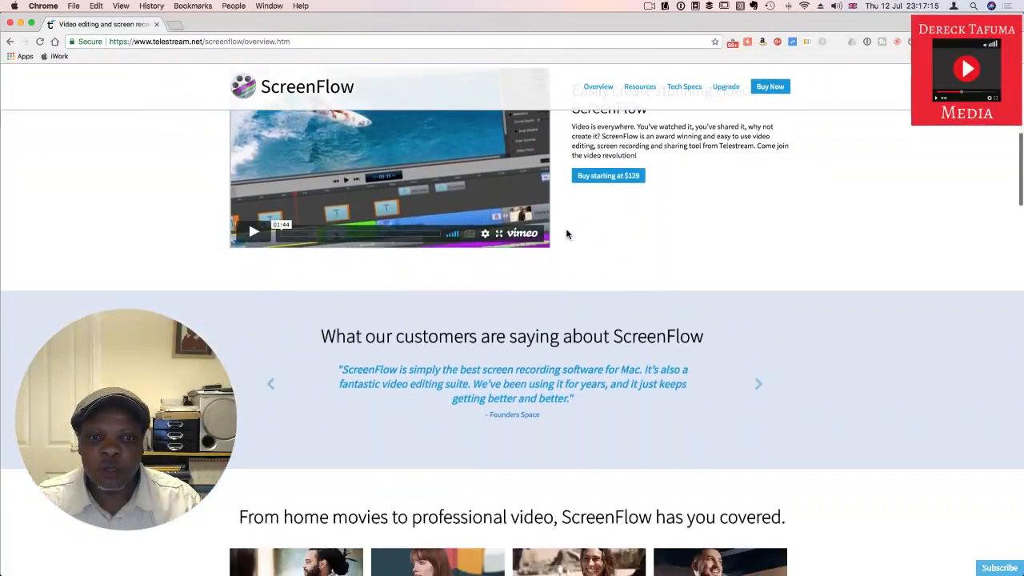
scroll(566, 234, "down", 5)
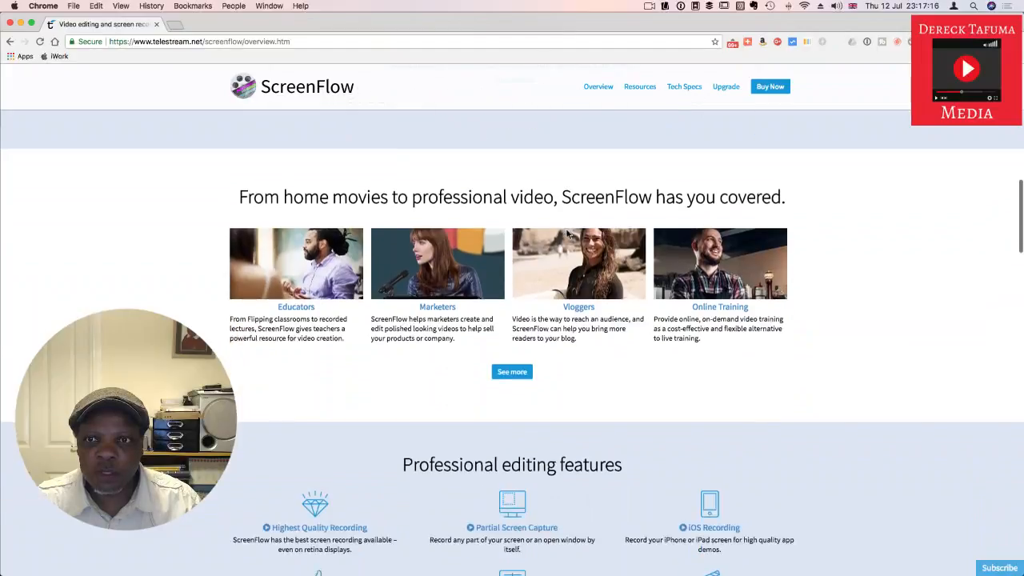
scroll(566, 234, "up", 20)
scroll(567, 234, "up", 2)
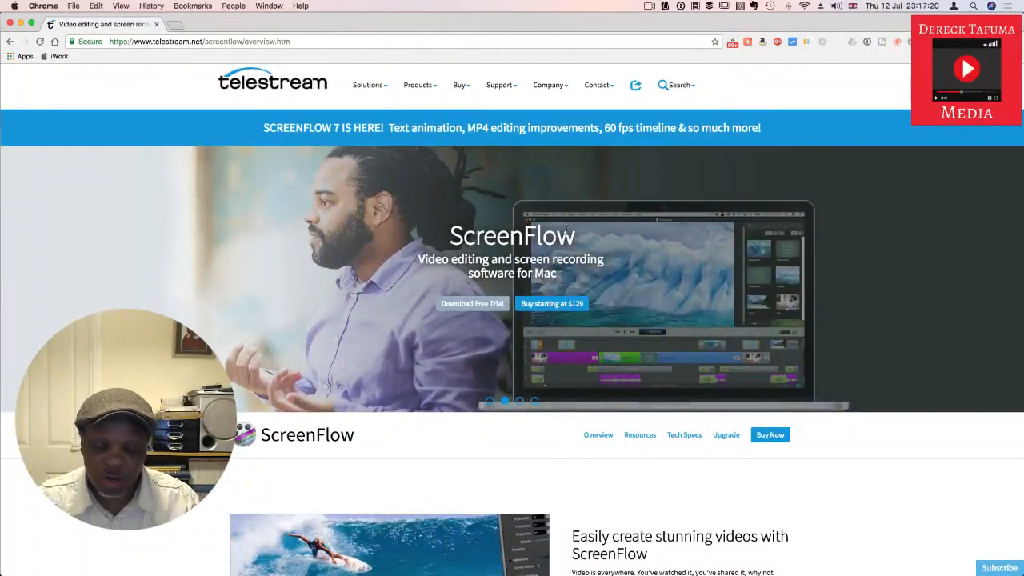
Step: Switch to ScreenFlow, open the window for a new document, and minimise the browser and notes windows behind it
key("F4")
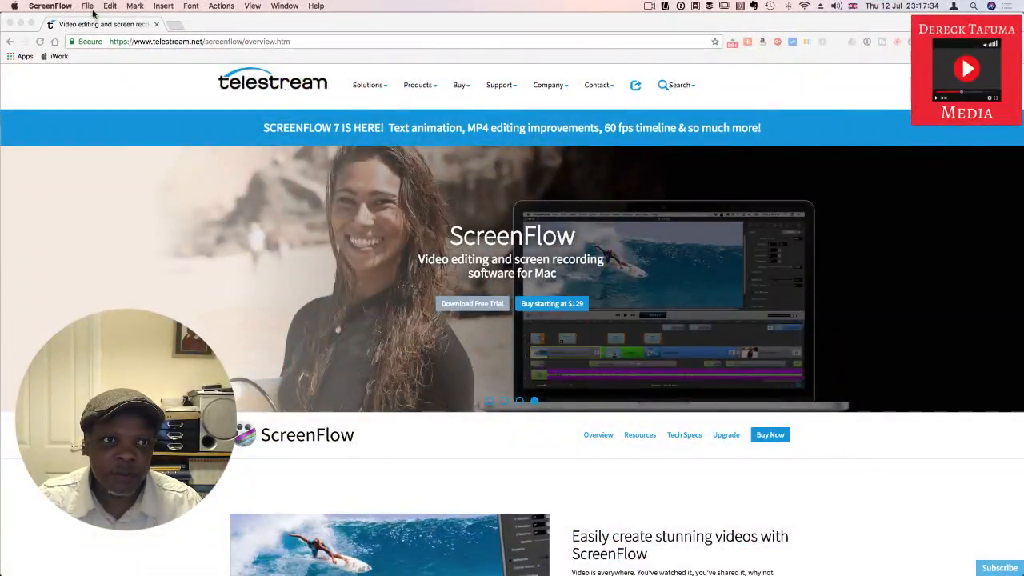
left_click(87, 7)
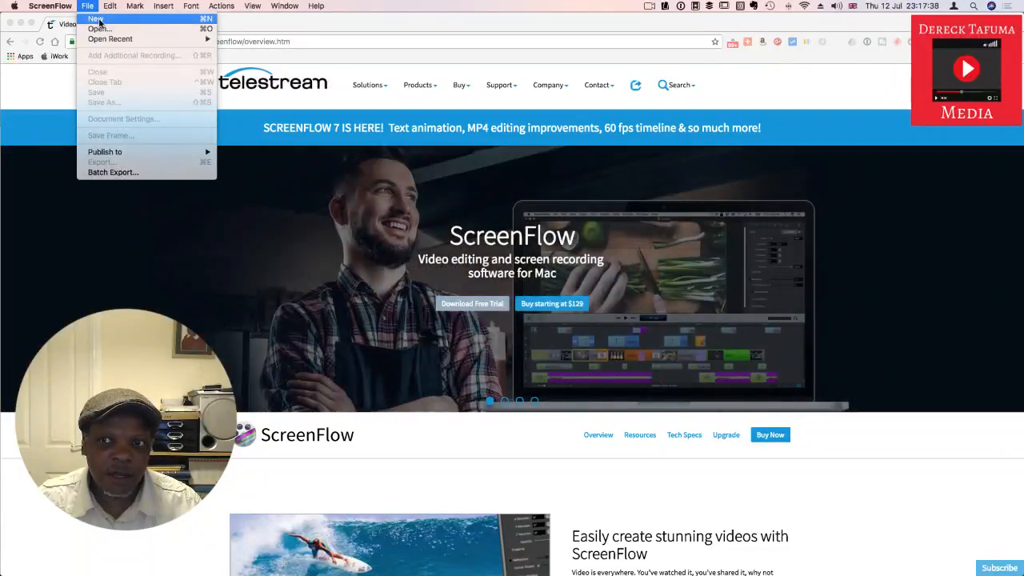
left_click(96, 21)
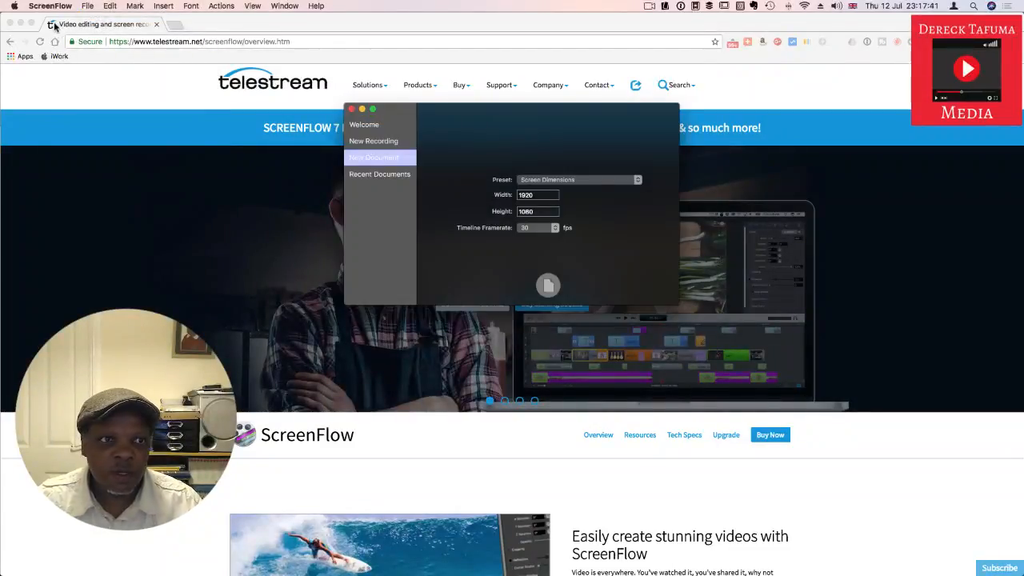
left_click(22, 24)
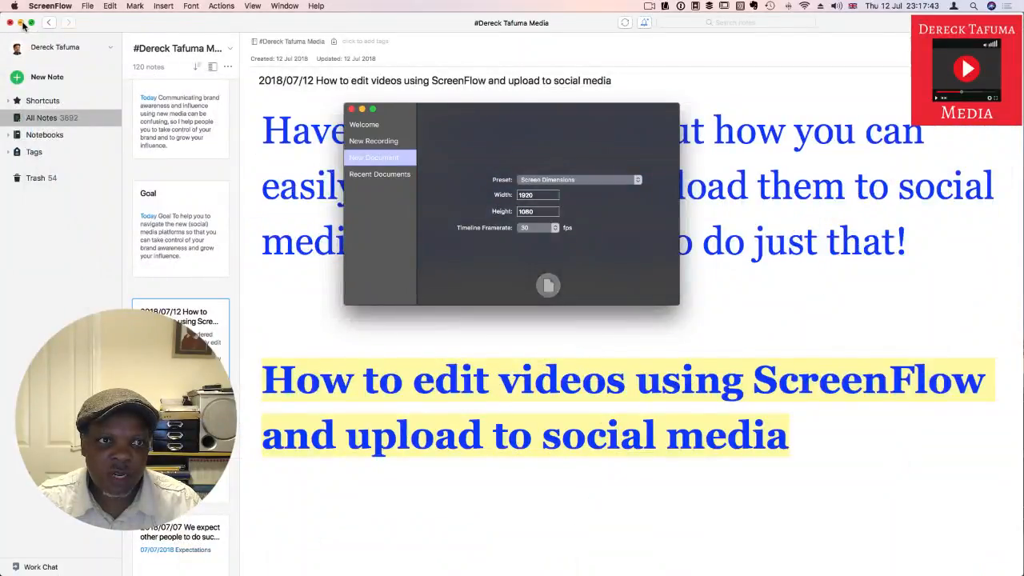
left_click(21, 25)
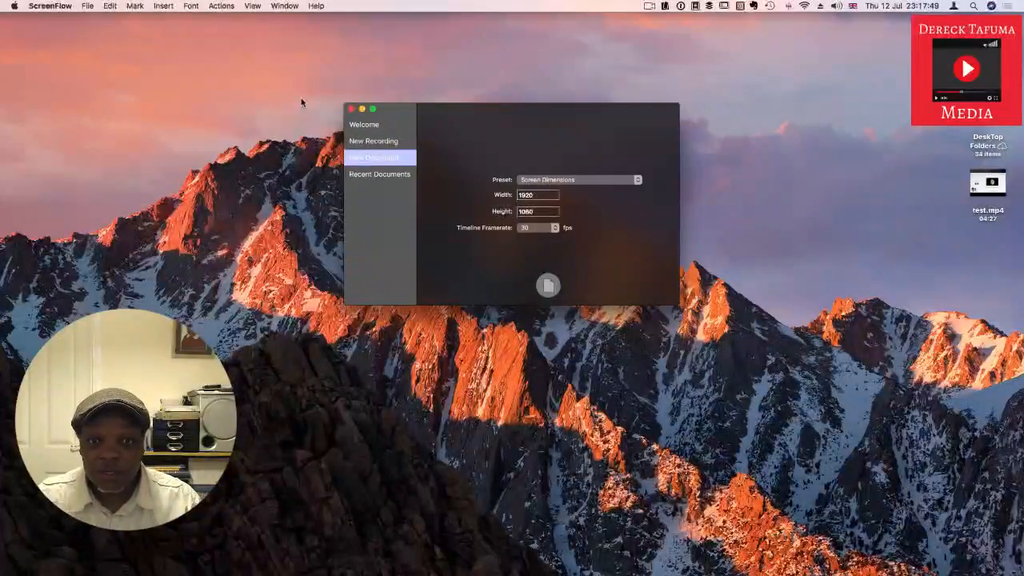
Step: Show ScreenFlow's Welcome page in full screen, and open the New Recording settings
left_click(375, 126)
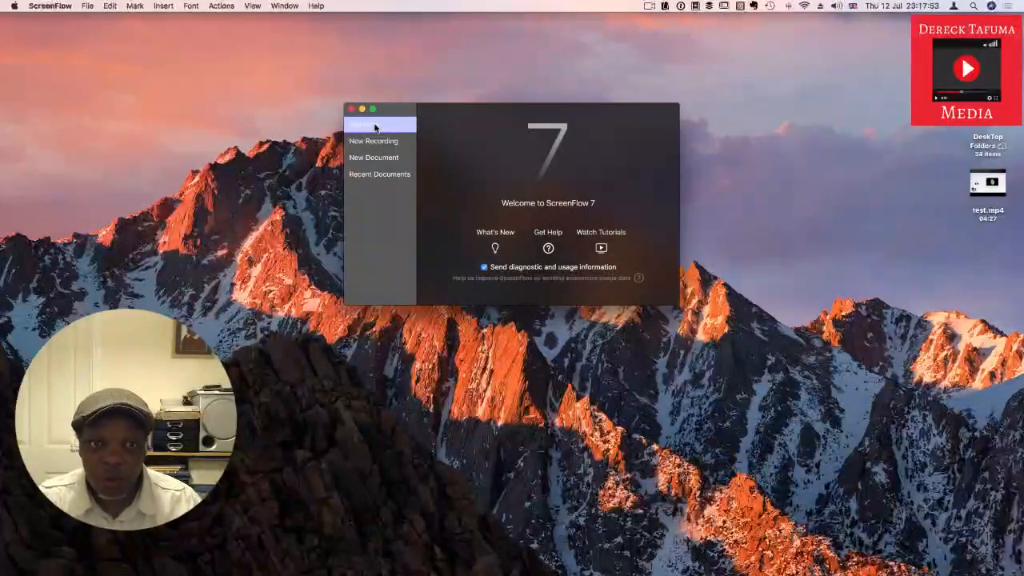
left_click(372, 110)
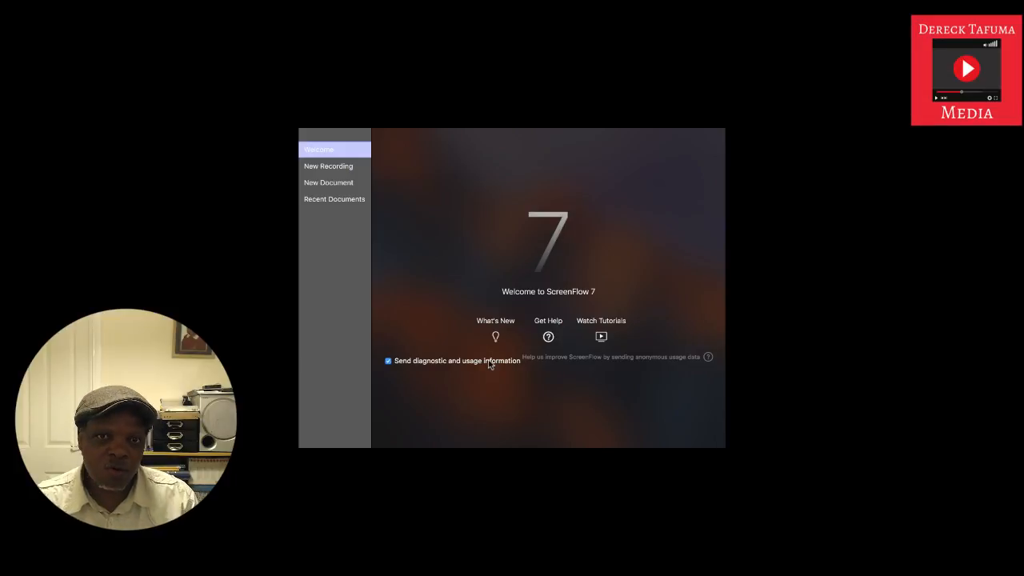
left_click(333, 166)
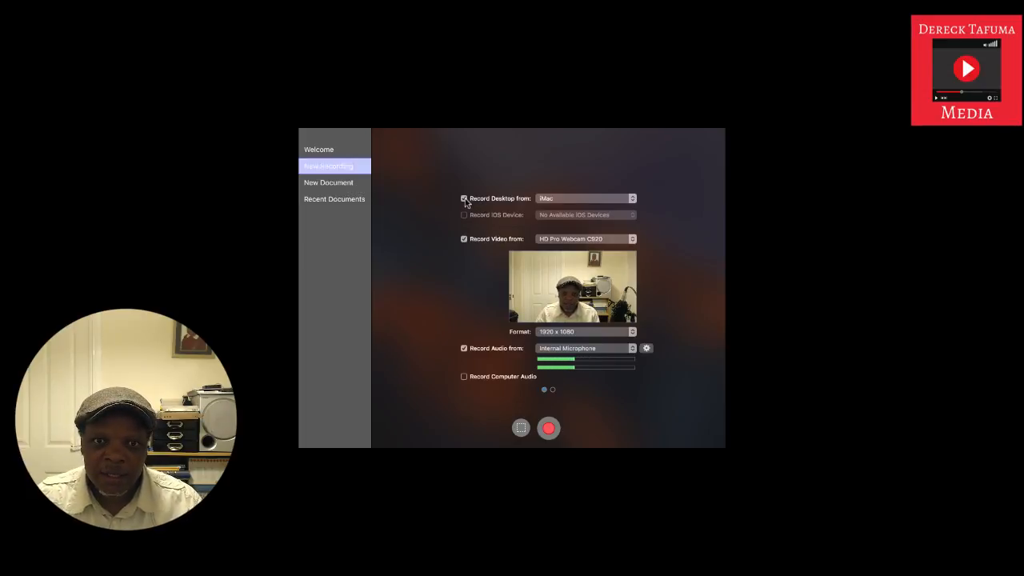
Step: Examine the desktop source, camera and video format choices, switching Record Video off and back on
left_click(632, 198)
left_click(633, 200)
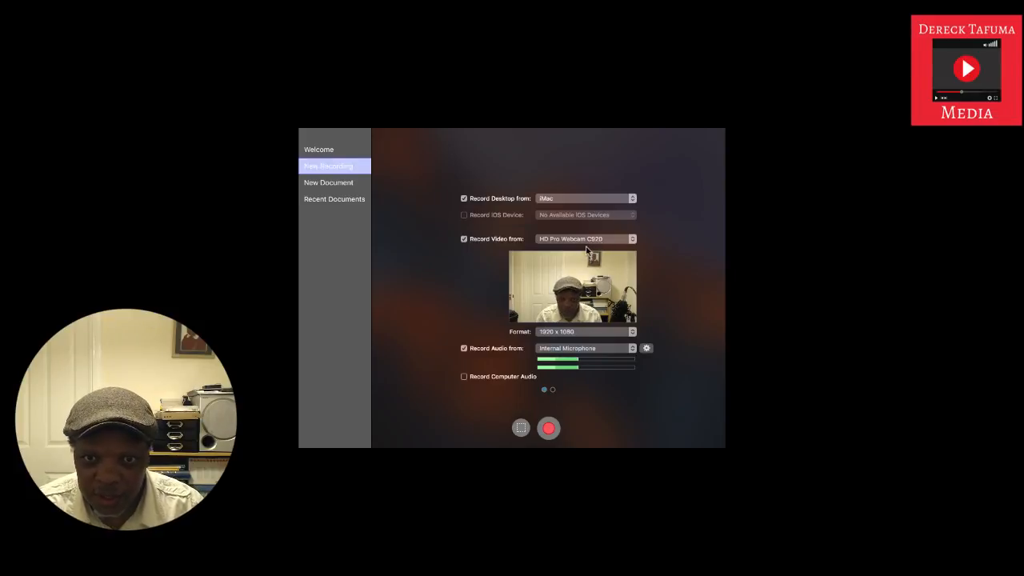
left_click(627, 240)
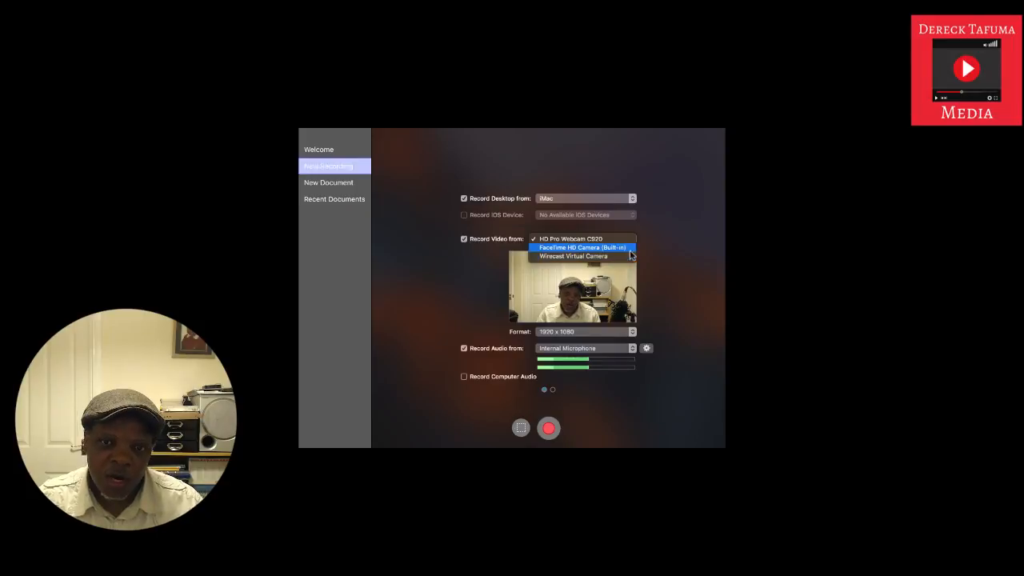
left_click(656, 244)
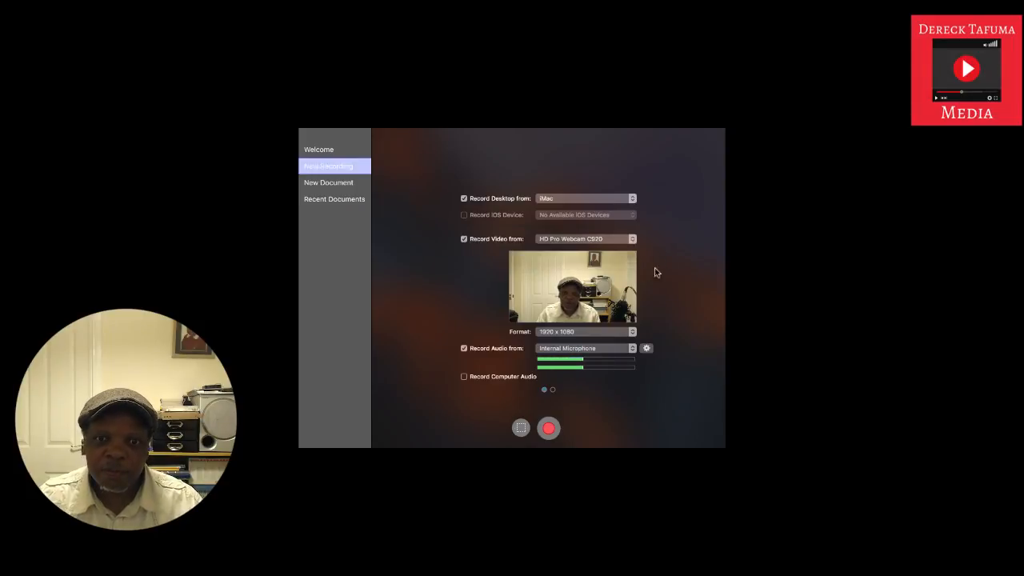
left_click(464, 239)
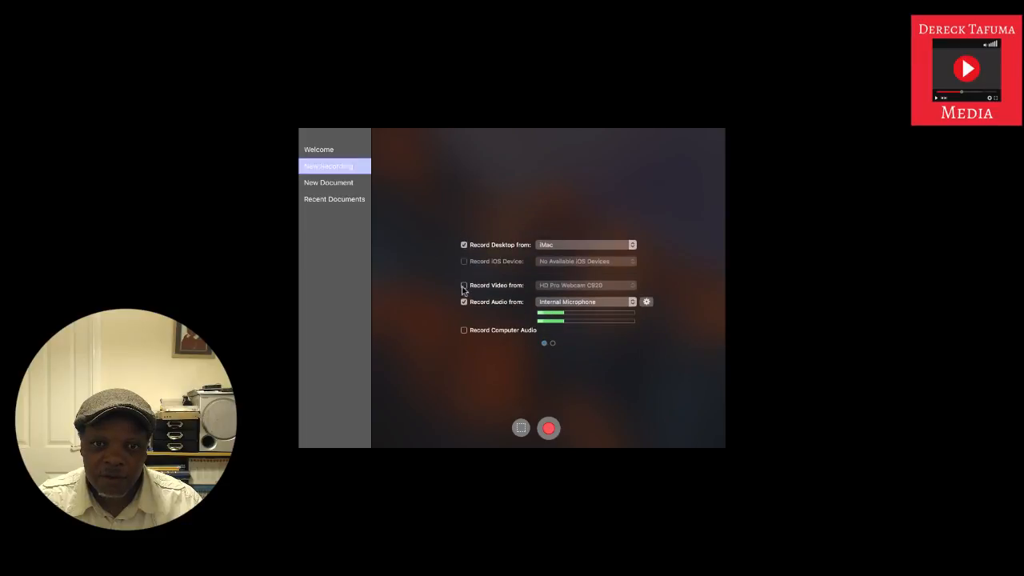
left_click(464, 285)
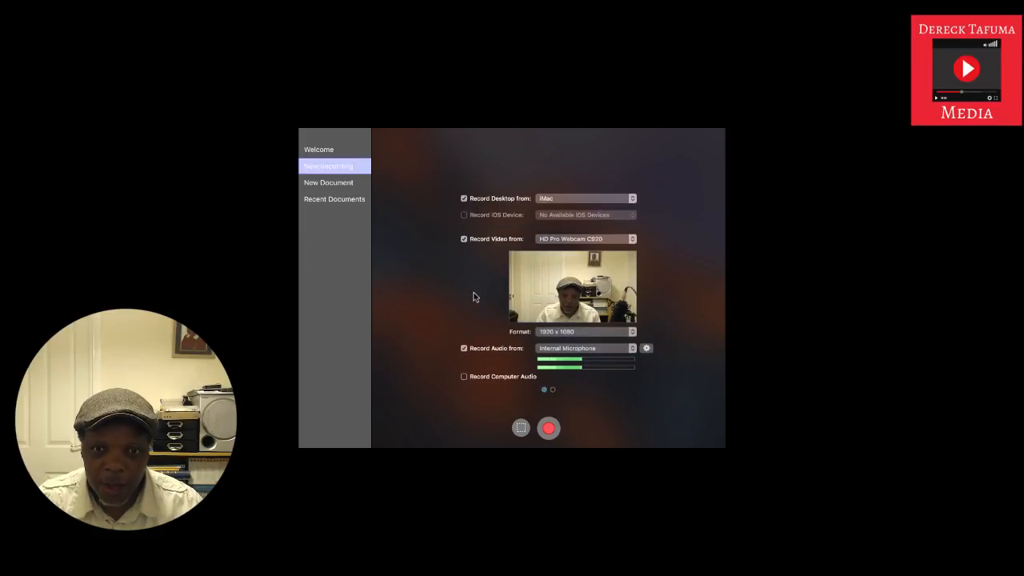
left_click(632, 332)
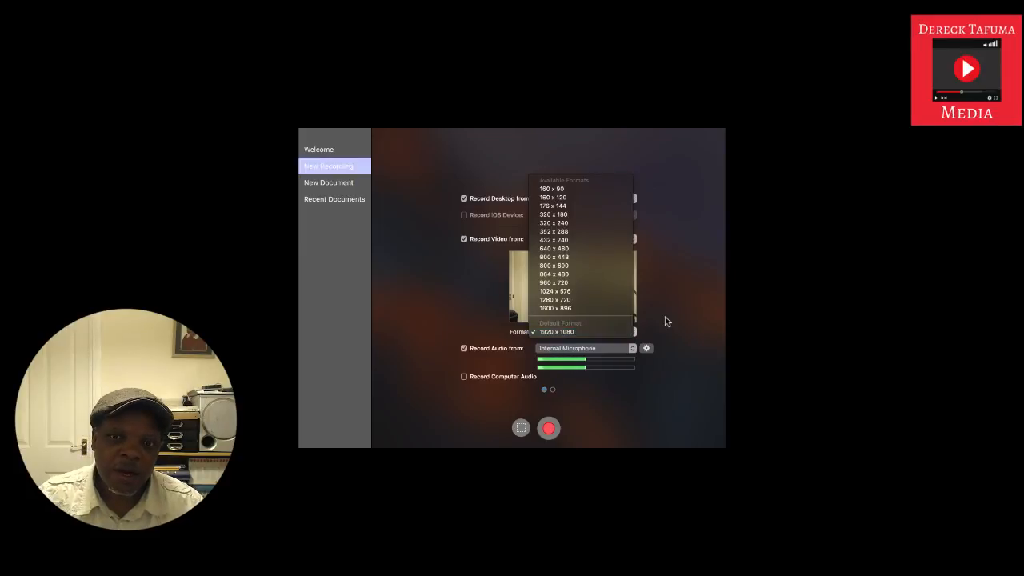
left_click(670, 320)
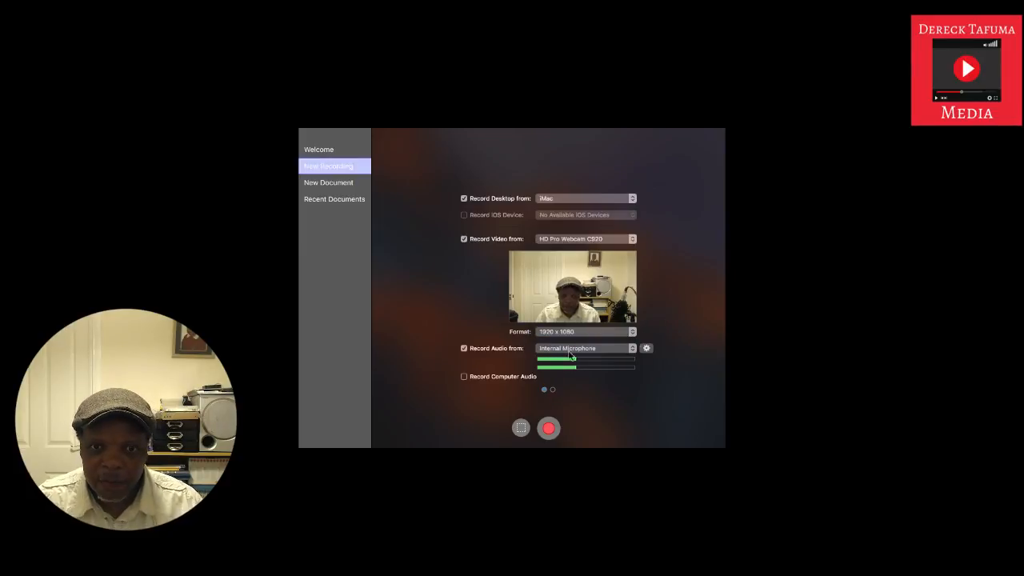
Step: Review the audio source choices and try enabling Record Computer Audio, cancelling the audio driver upgrade
left_click(632, 352)
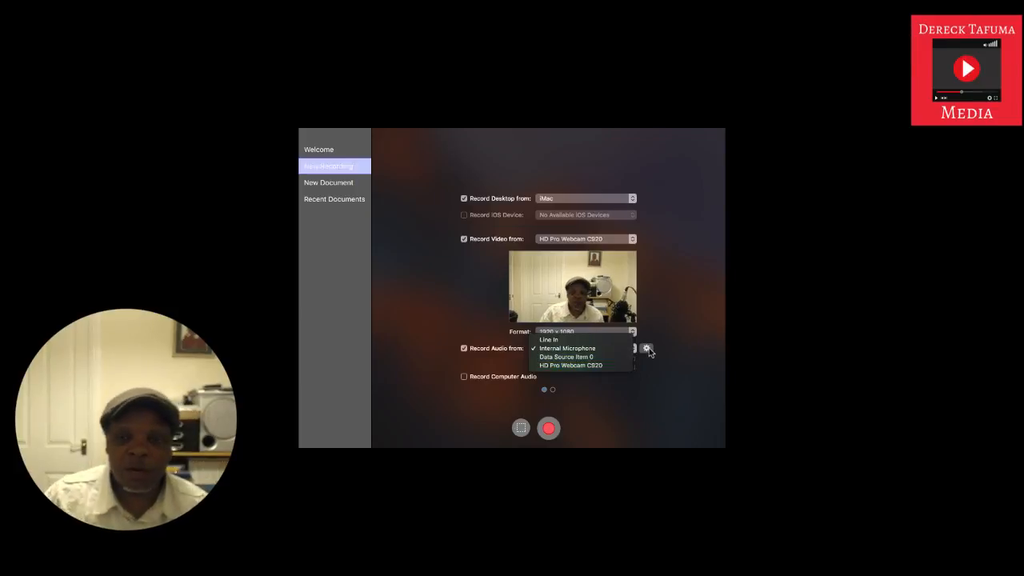
left_click(667, 329)
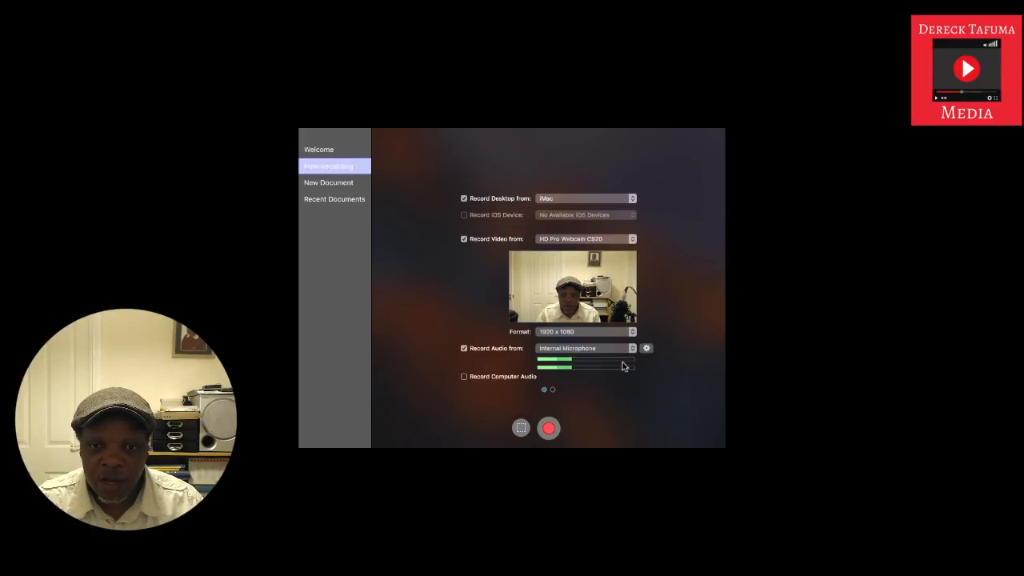
left_click(464, 377)
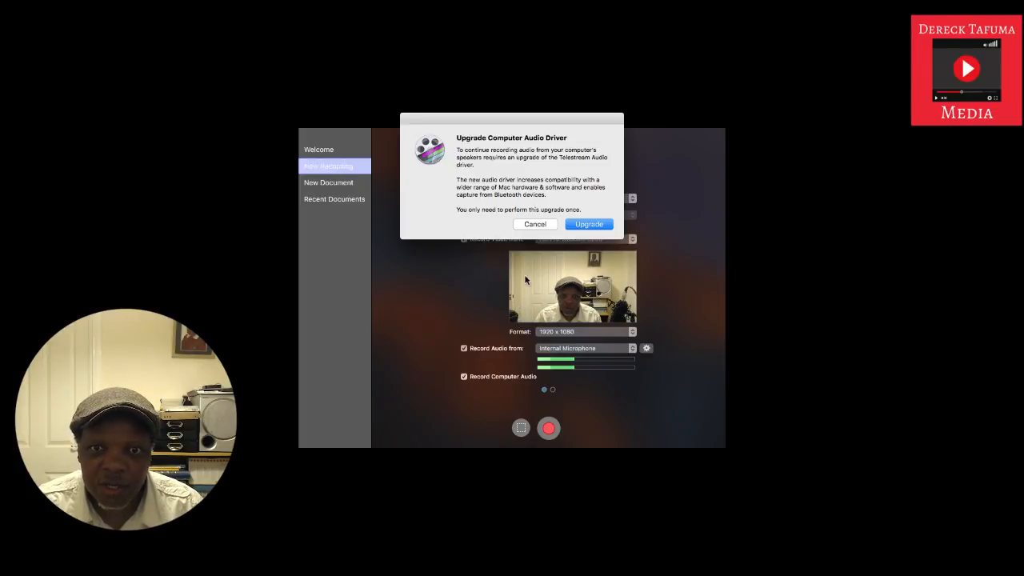
left_click(536, 225)
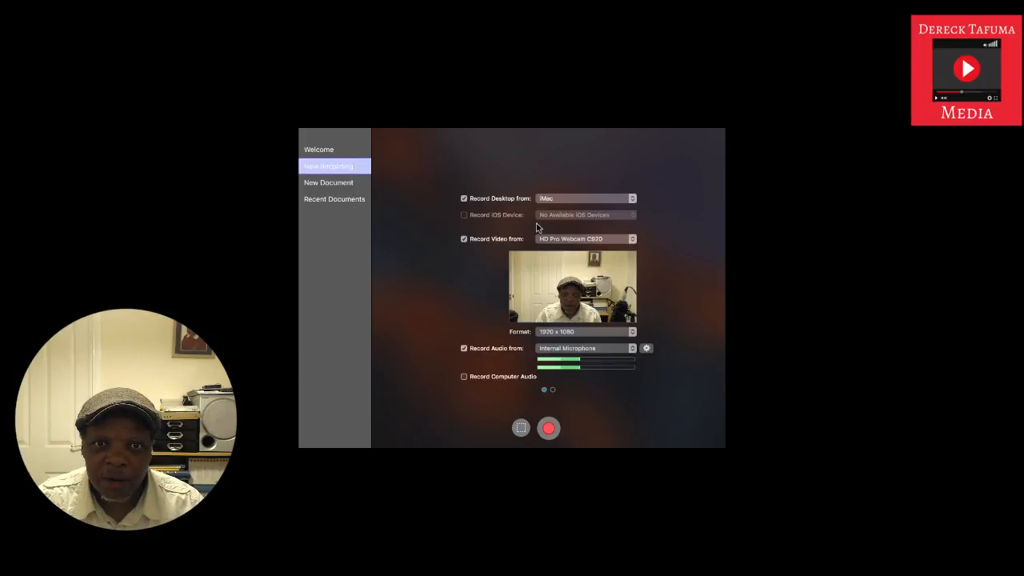
Step: Review the second page of recording settings, including desktop framerate, timeline framerate, loop and timer options, and return to the first page
left_click(553, 391)
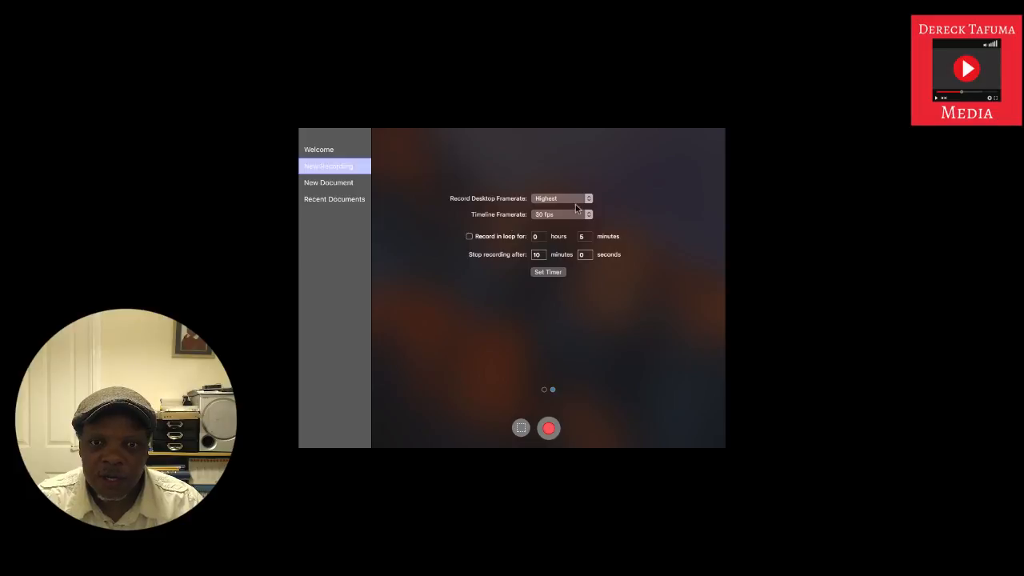
left_click(588, 202)
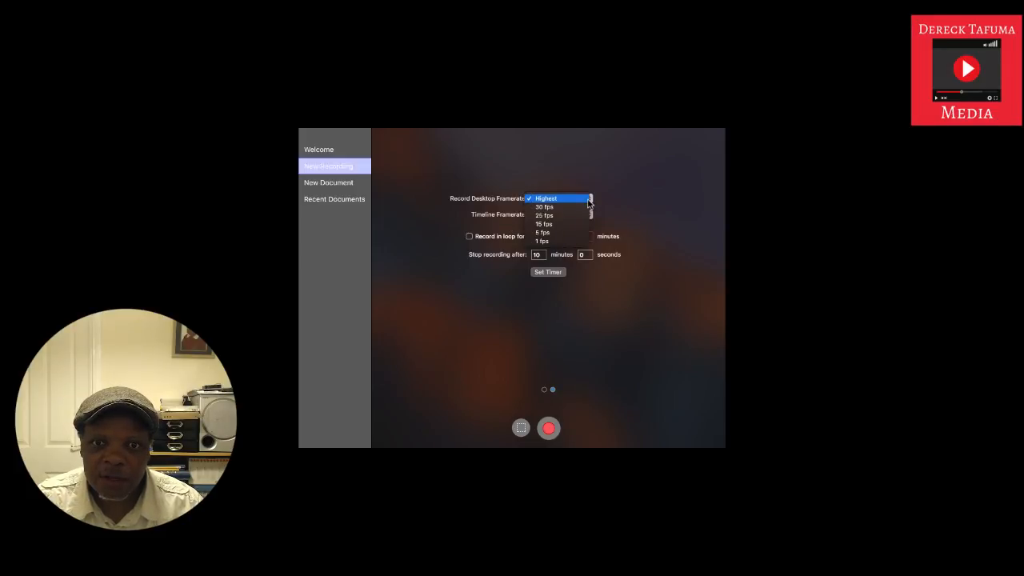
left_click(629, 199)
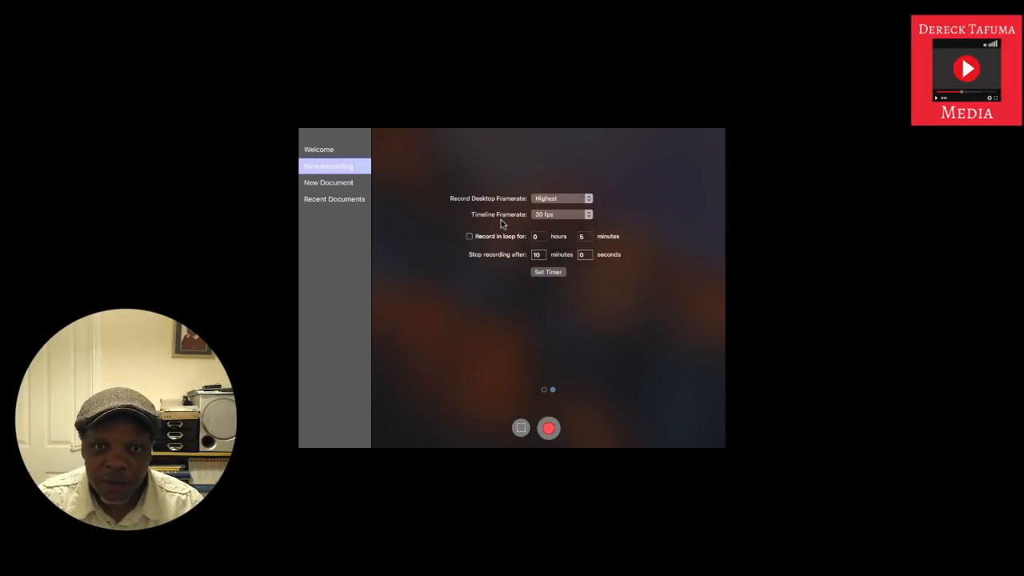
left_click(590, 216)
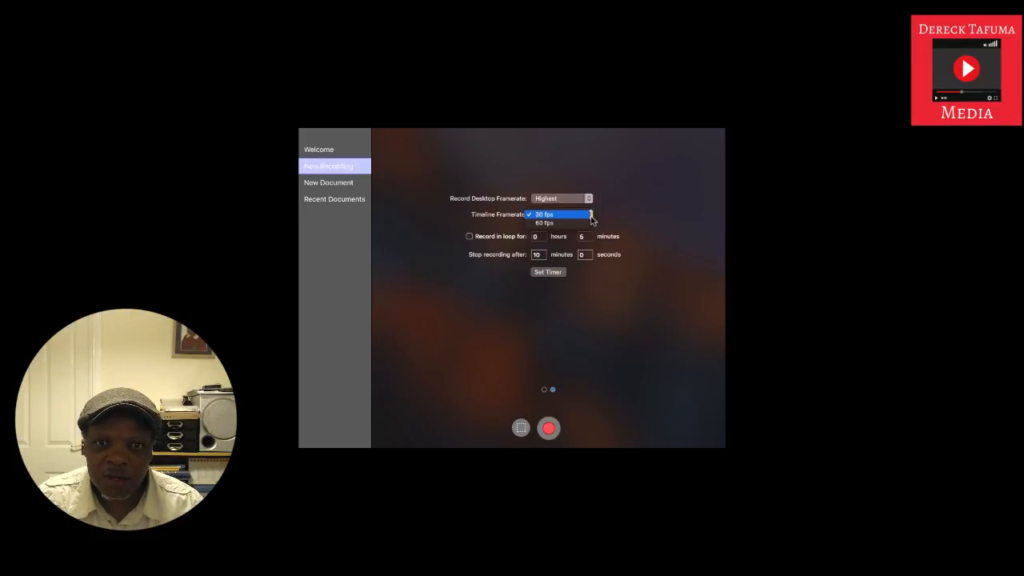
left_click(591, 216)
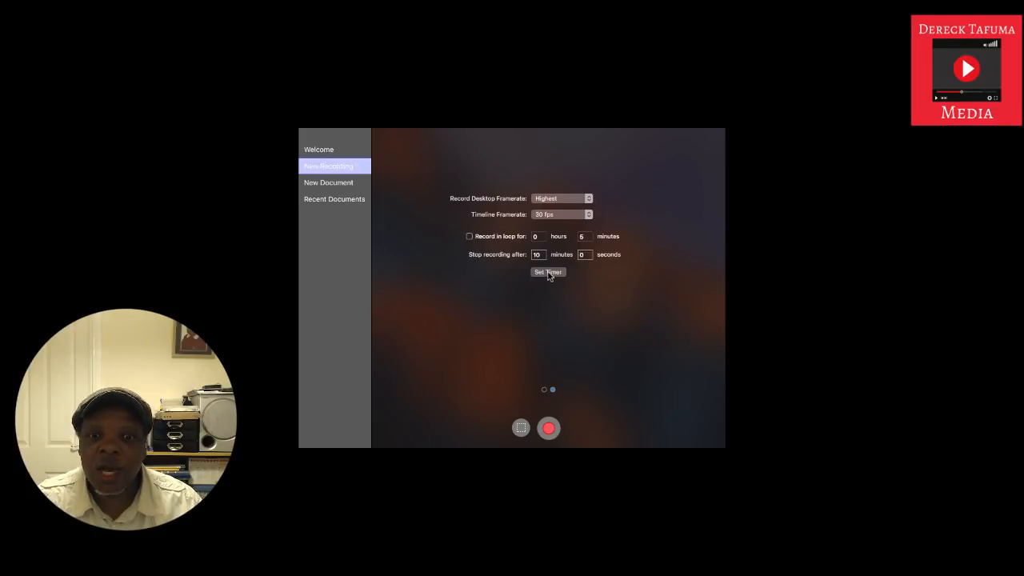
left_click(544, 391)
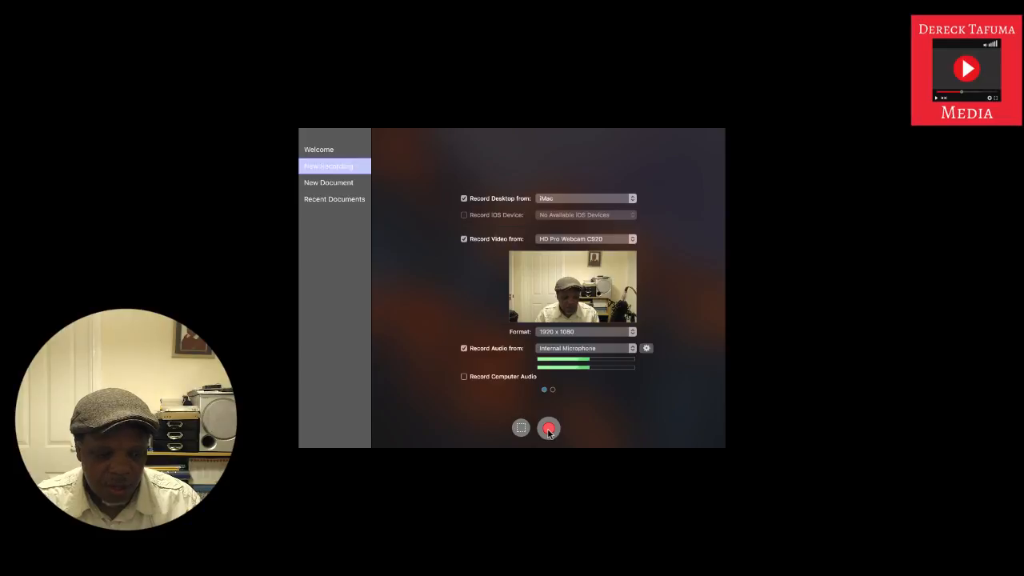
Step: Exit full screen and review the quick recording commands ScreenFlow offers, such as Record and Configure Recording
mouse_move(125, 1)
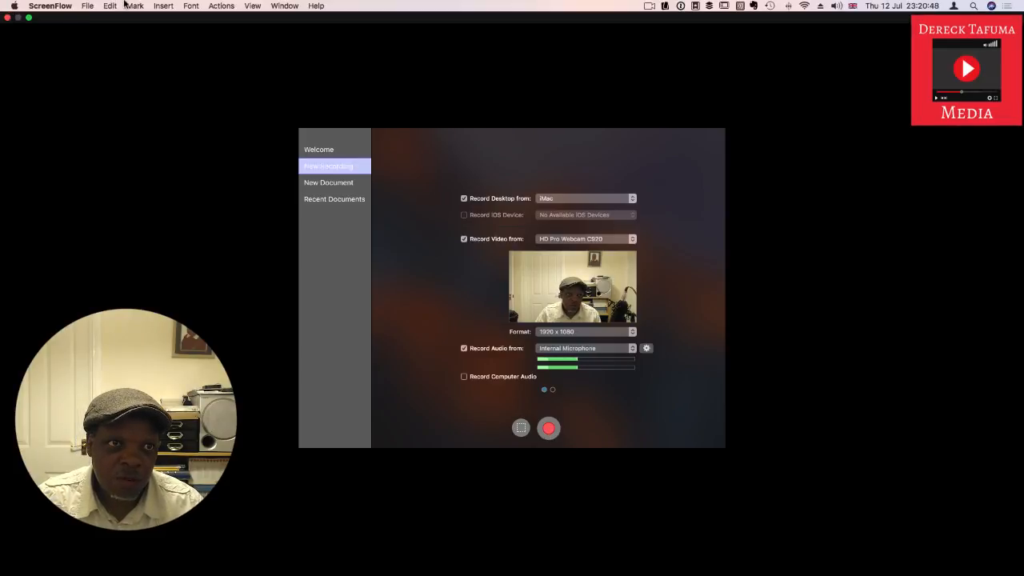
left_click(29, 17)
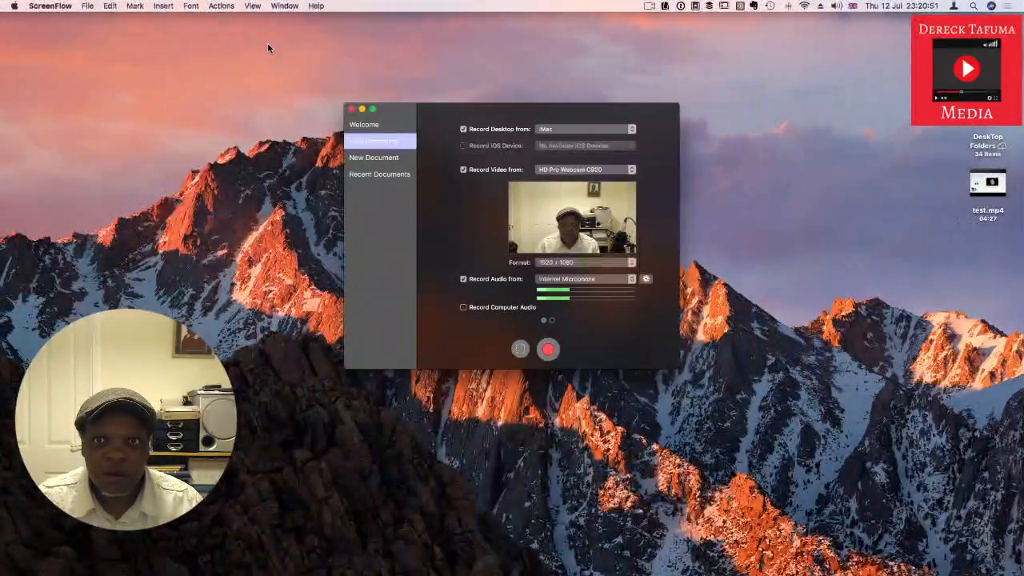
left_click(649, 7)
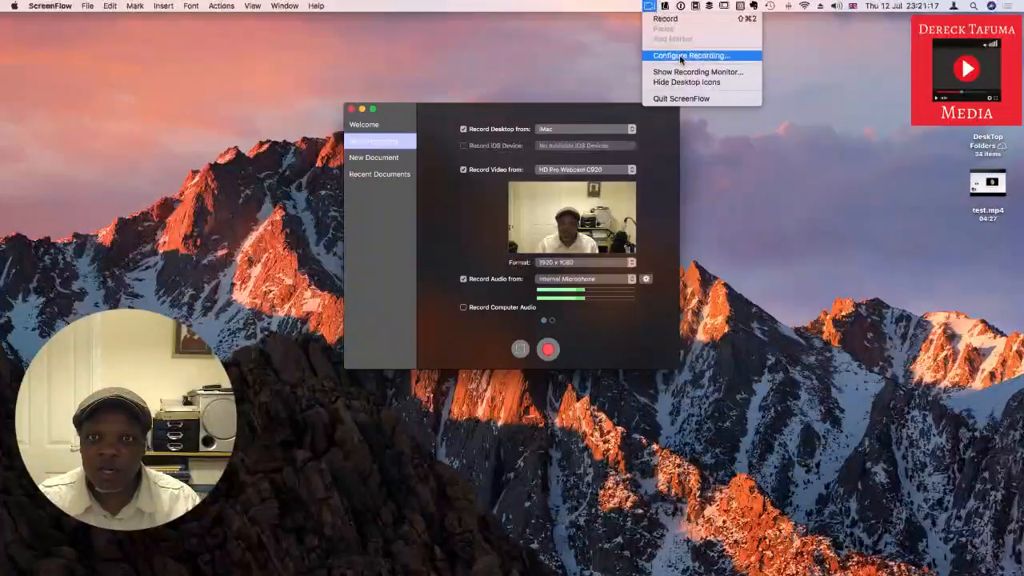
left_click(445, 183)
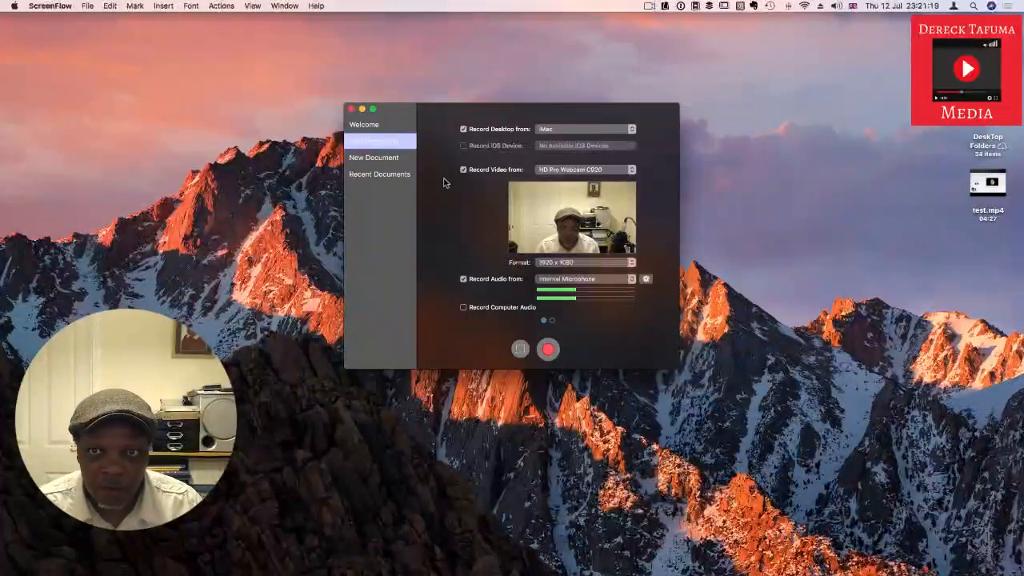
Step: Open the New Document settings to view the preset, dimensions and timeline framerate
left_click(388, 159)
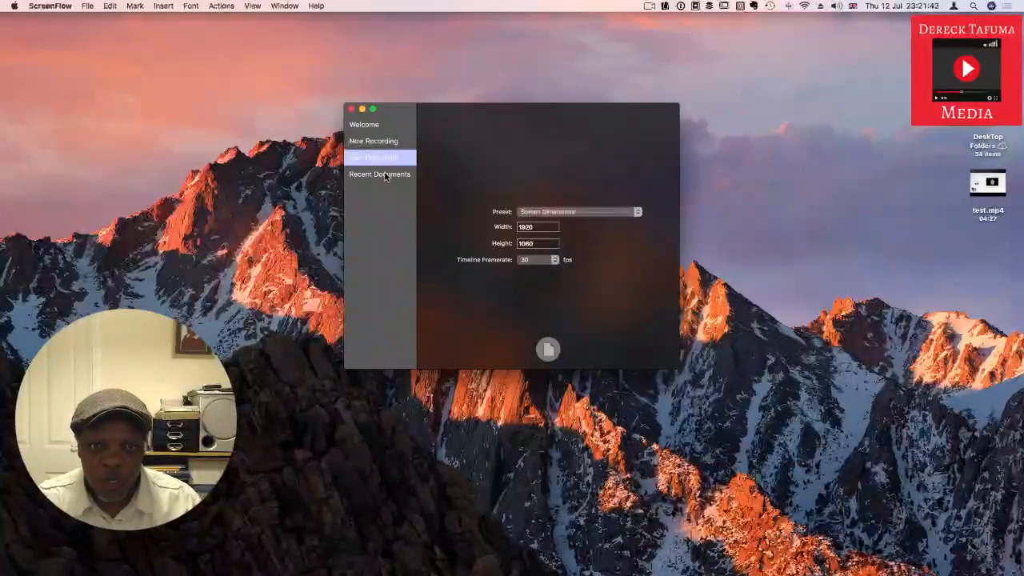
Step: Glance at the recent documents, then create a new document with the Screen Dimensions preset, 1920 by 1060, at 30 fps
left_click(385, 175)
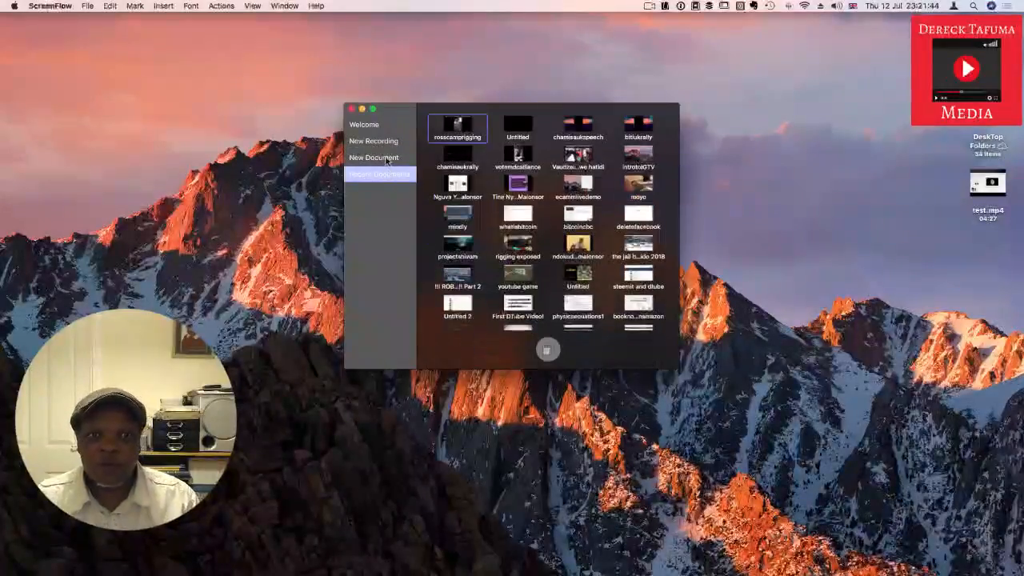
left_click(387, 159)
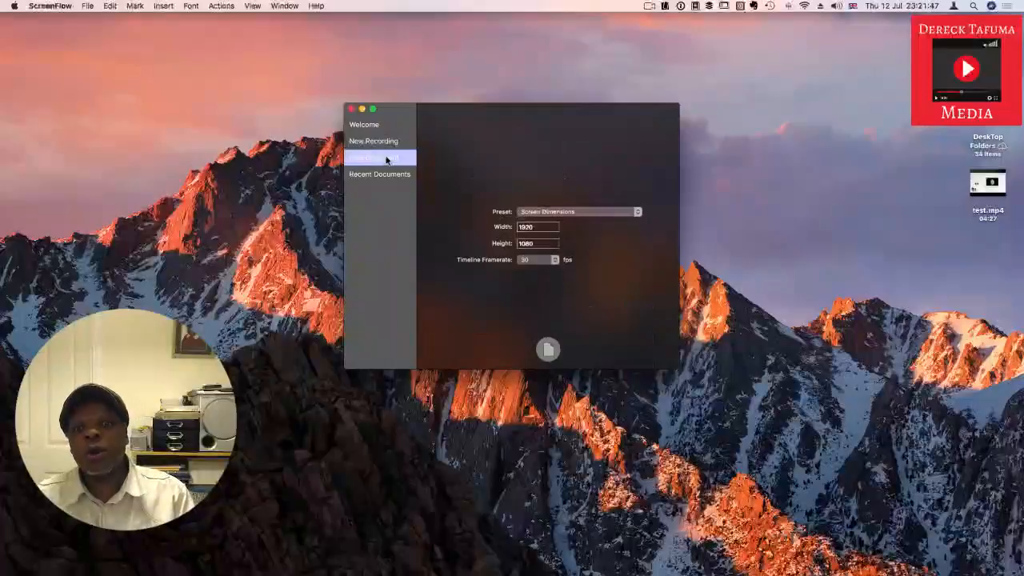
left_click(548, 350)
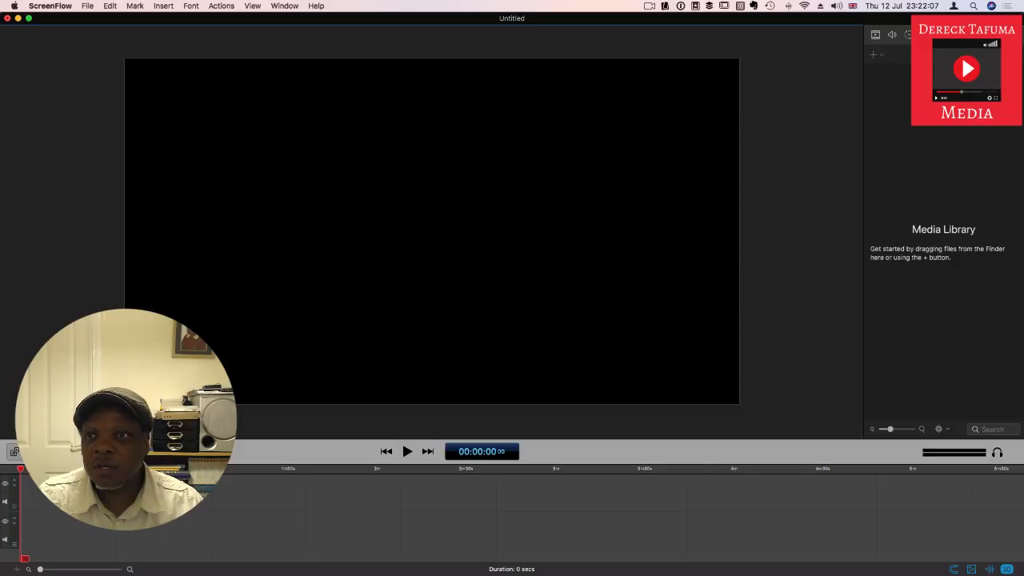
Step: Review the options for adding media, then bring test.mp4 from the desktop into the Media Library, narrowing and restoring the editor window
left_click(875, 57)
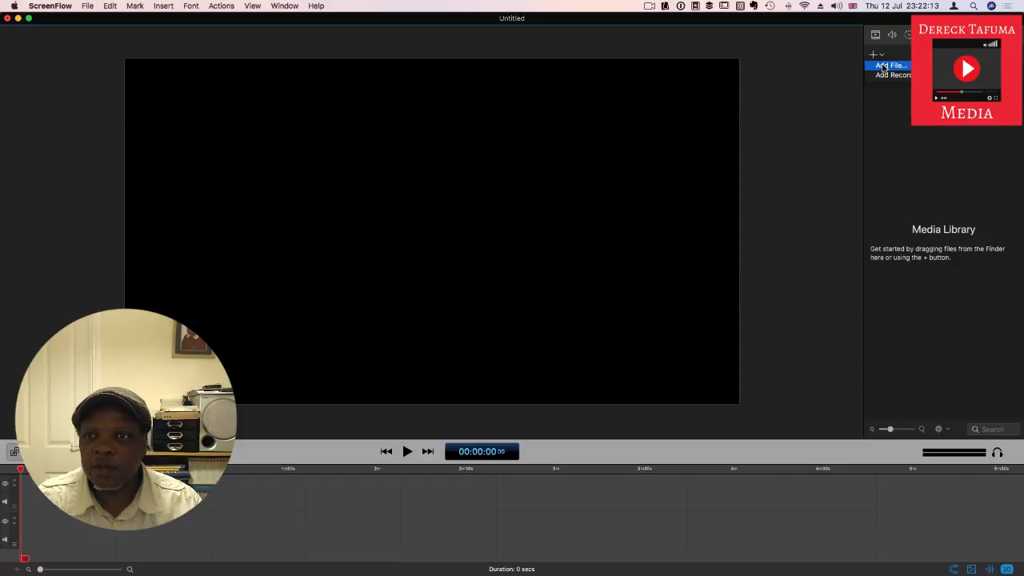
left_click(998, 192)
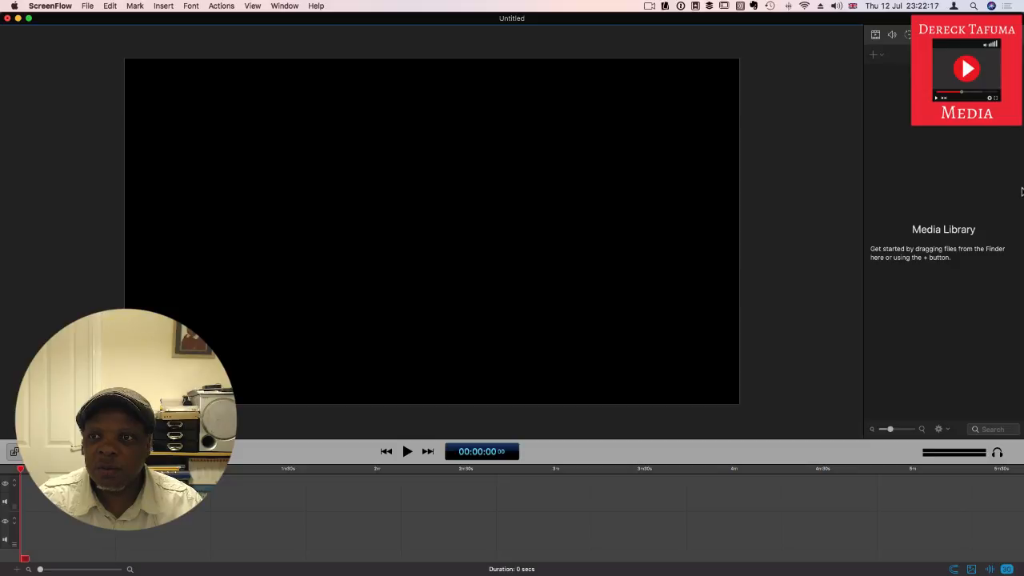
left_click_drag(1021, 190, 885, 190)
left_click(999, 186)
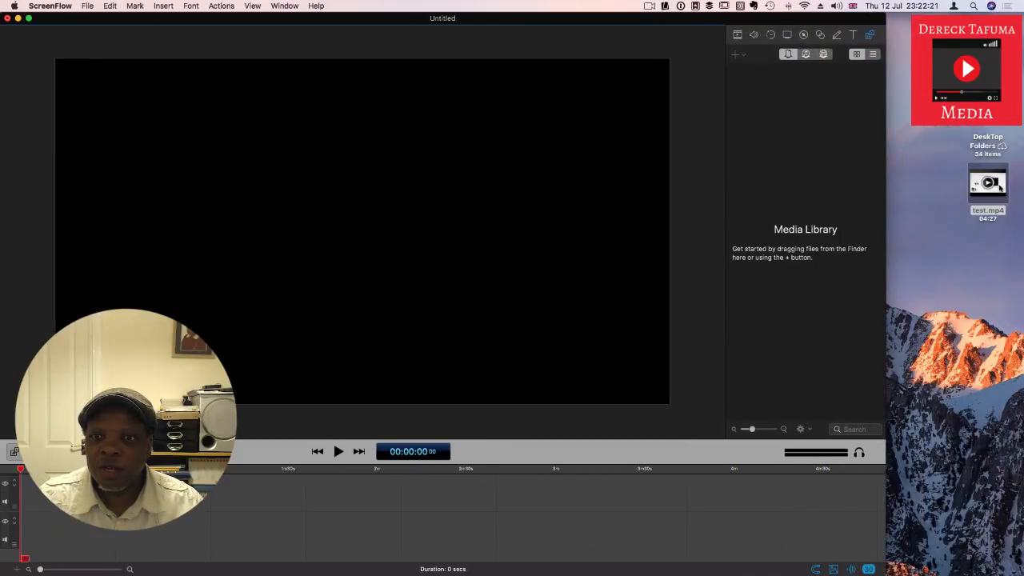
left_click_drag(999, 186, 804, 163)
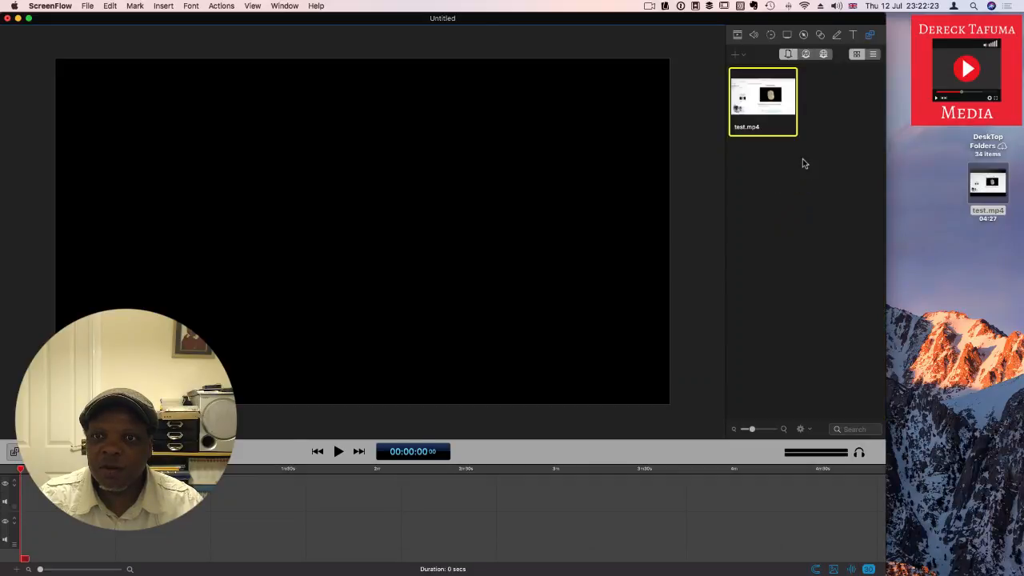
left_click_drag(887, 154, 1022, 160)
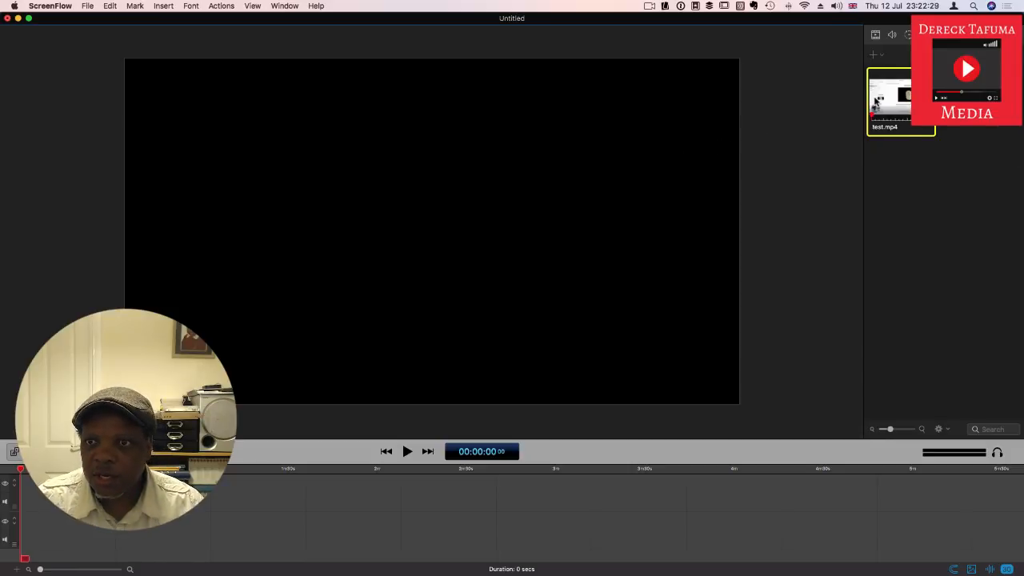
Step: Place test.mp4 on the first timeline track starting at zero and enlarge the timeline area
left_click_drag(877, 103, 290, 497)
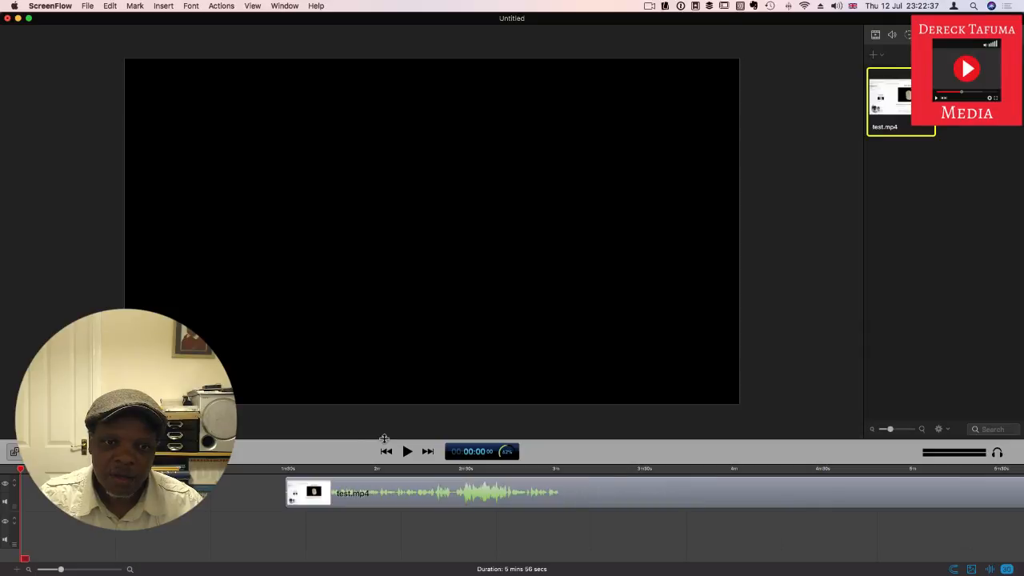
left_click_drag(384, 441, 392, 385)
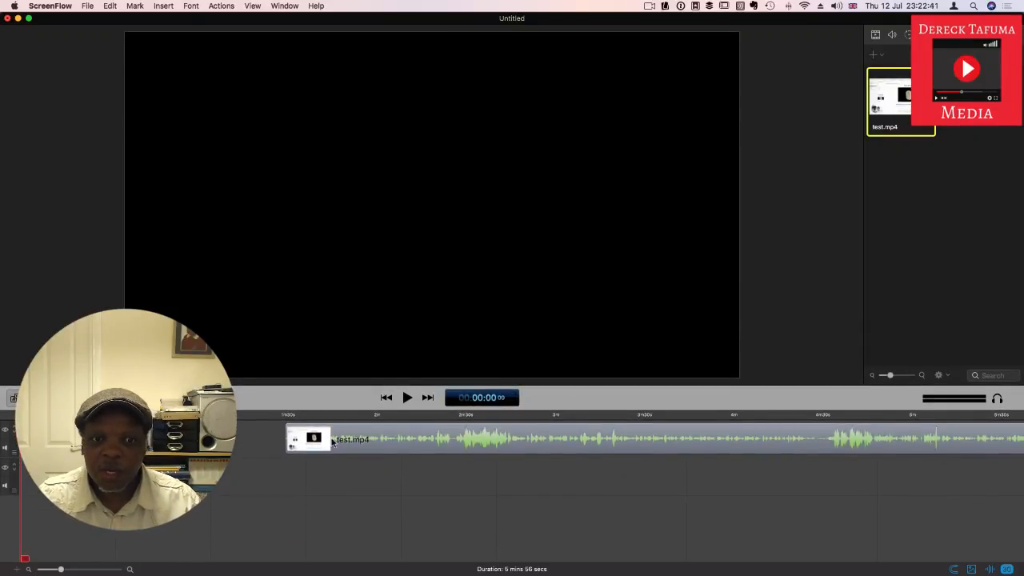
left_click_drag(513, 445, 345, 442)
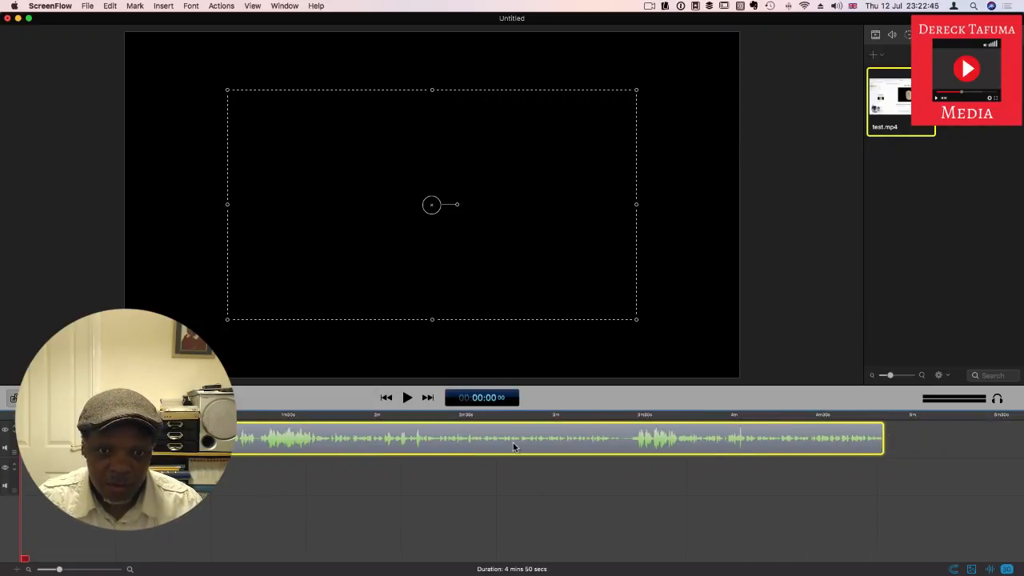
left_click_drag(515, 443, 445, 438)
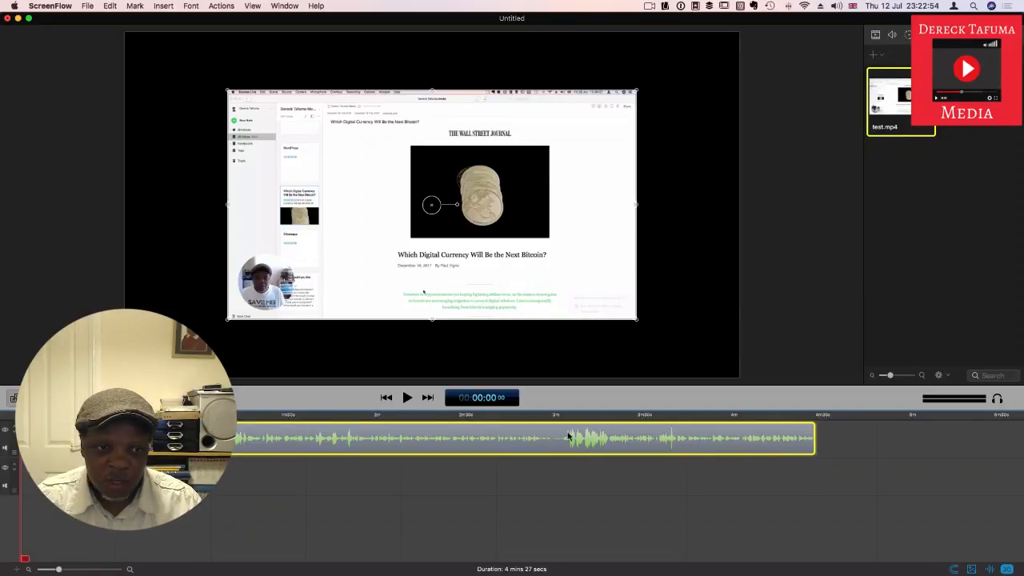
Step: Select the test.mp4 clip and play its first few seconds to preview it
left_click(360, 485)
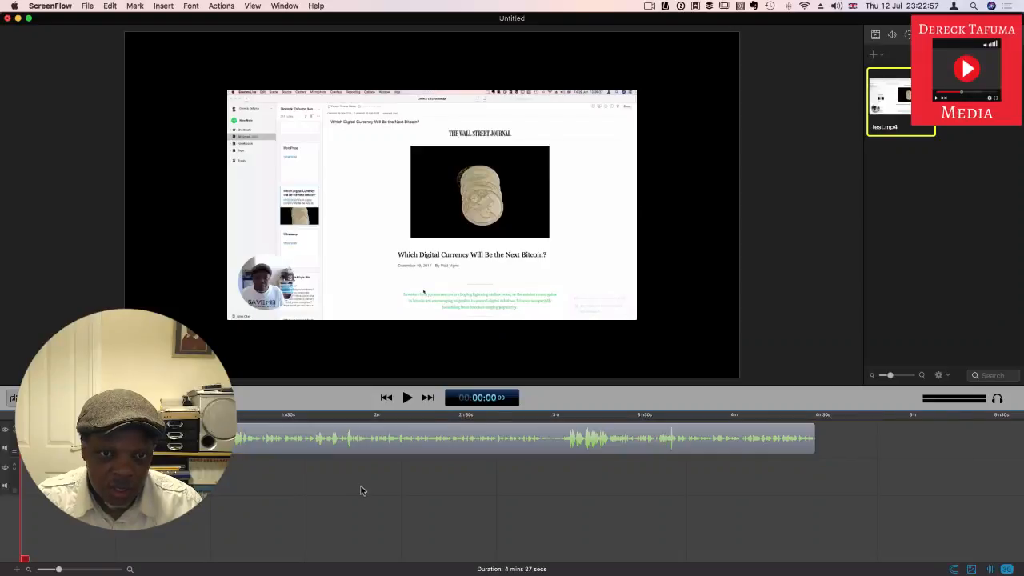
left_click(351, 438)
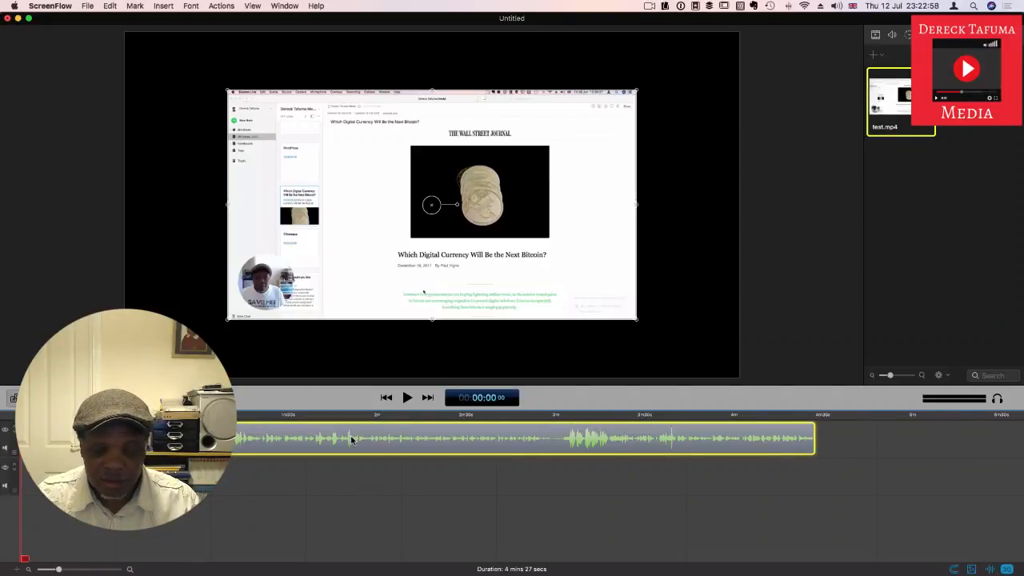
left_click(407, 398)
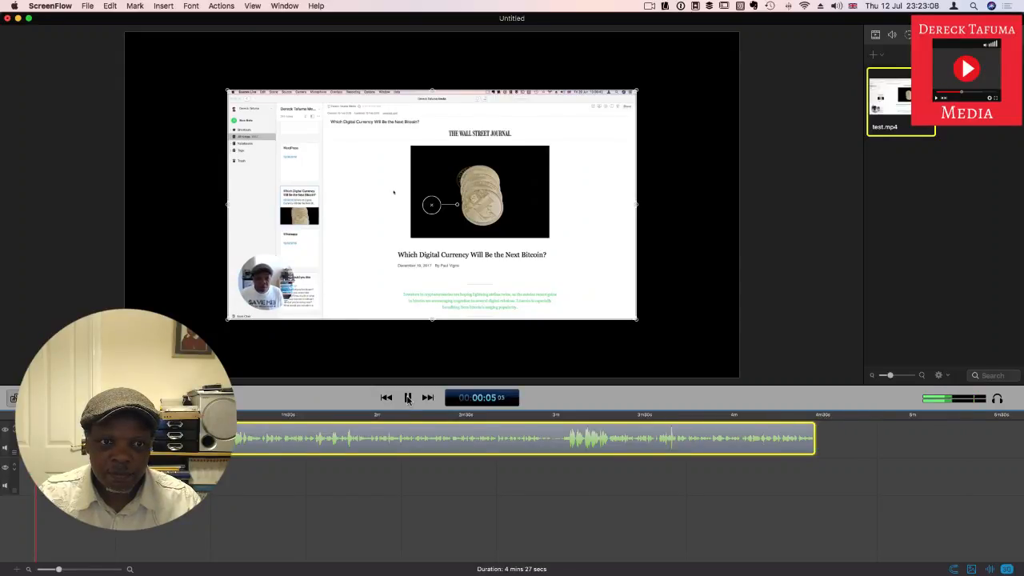
left_click(407, 398)
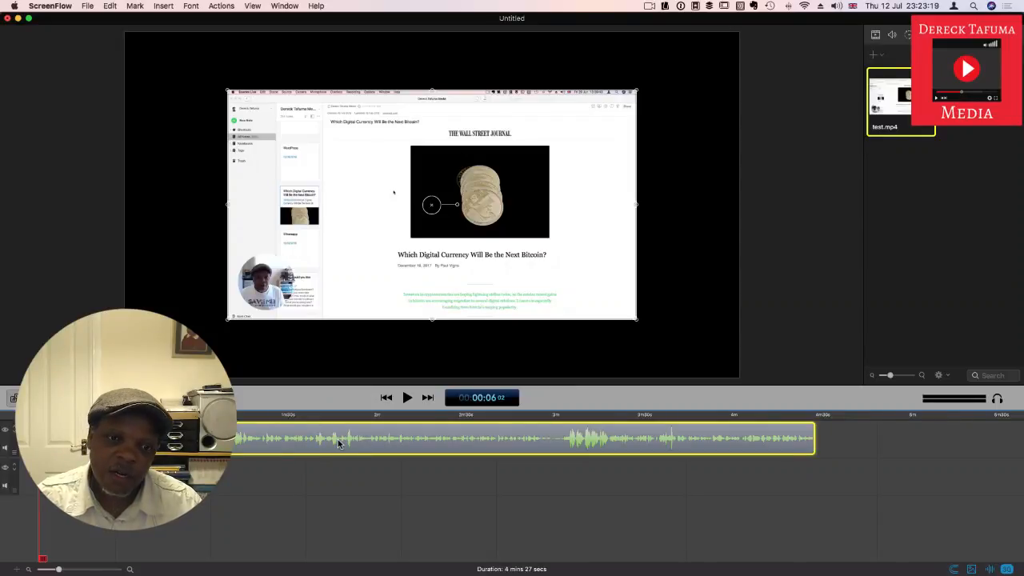
Step: Detach the audio of the test.mp4 clip onto its own track and select the detached audio clip
right_click(339, 444)
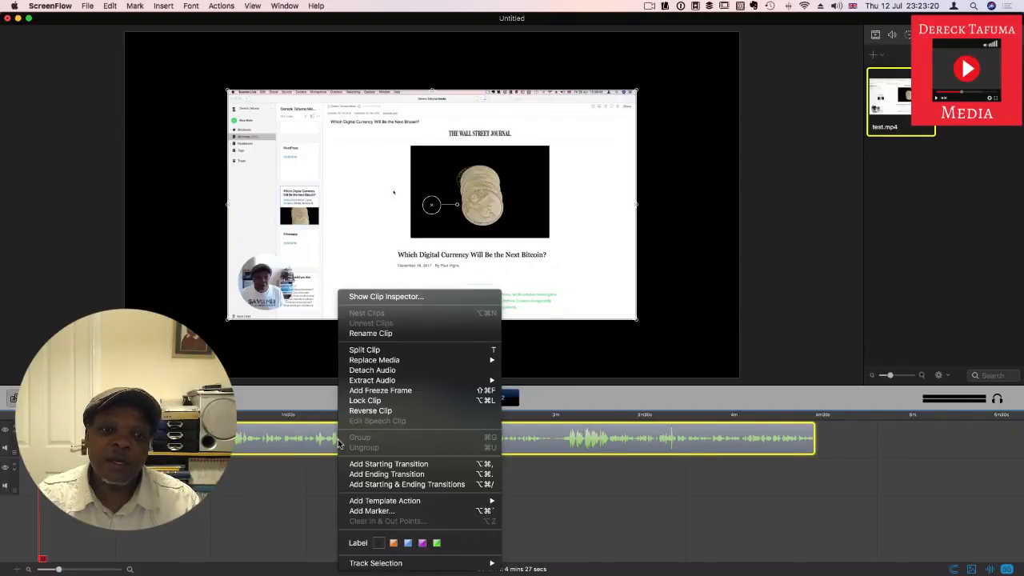
mouse_move(381, 381)
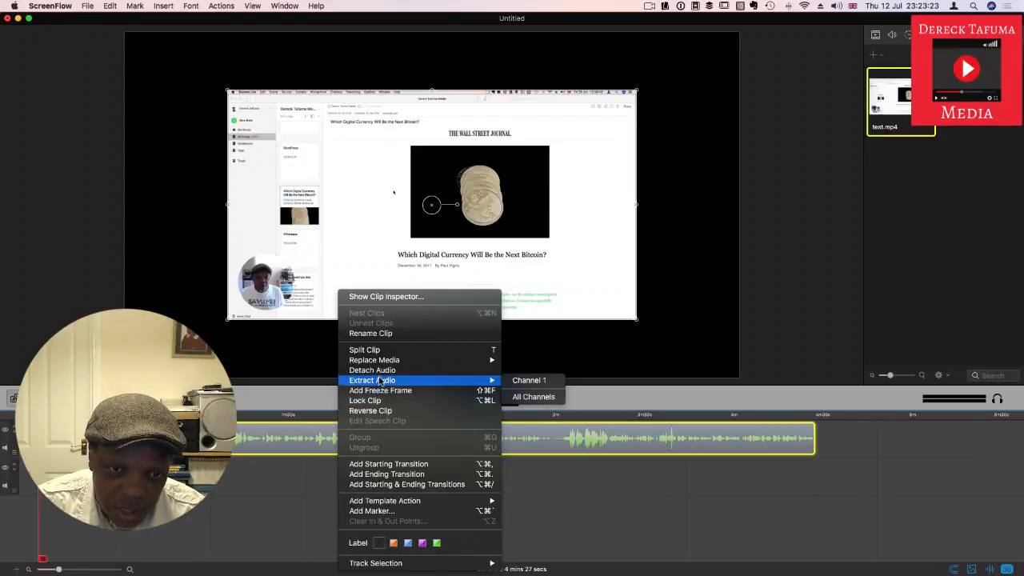
left_click(381, 370)
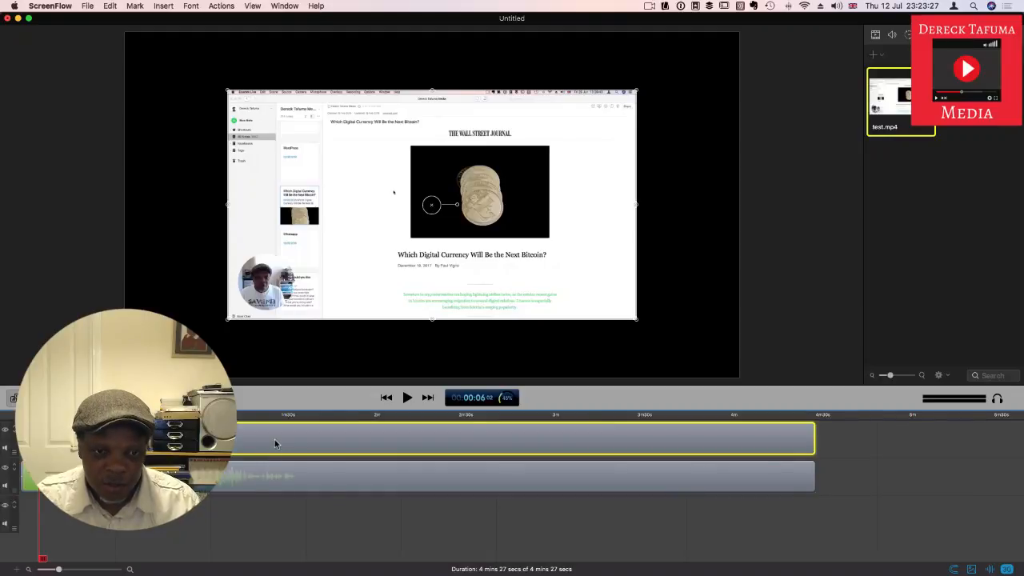
left_click(299, 480)
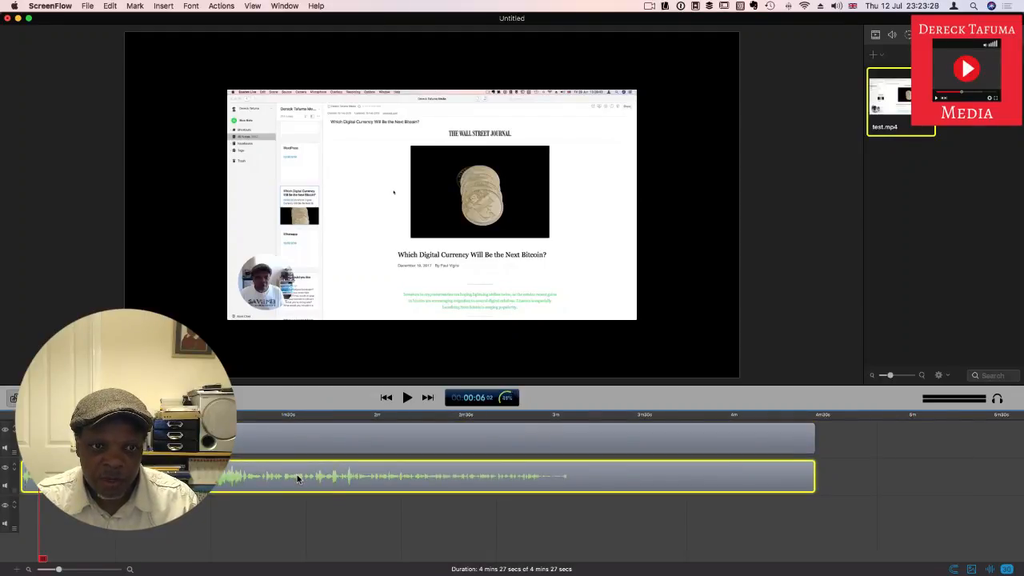
Step: Enlarge the video clip from its corners until it fills the whole canvas, and deselect it
left_click(301, 445)
left_click(301, 445)
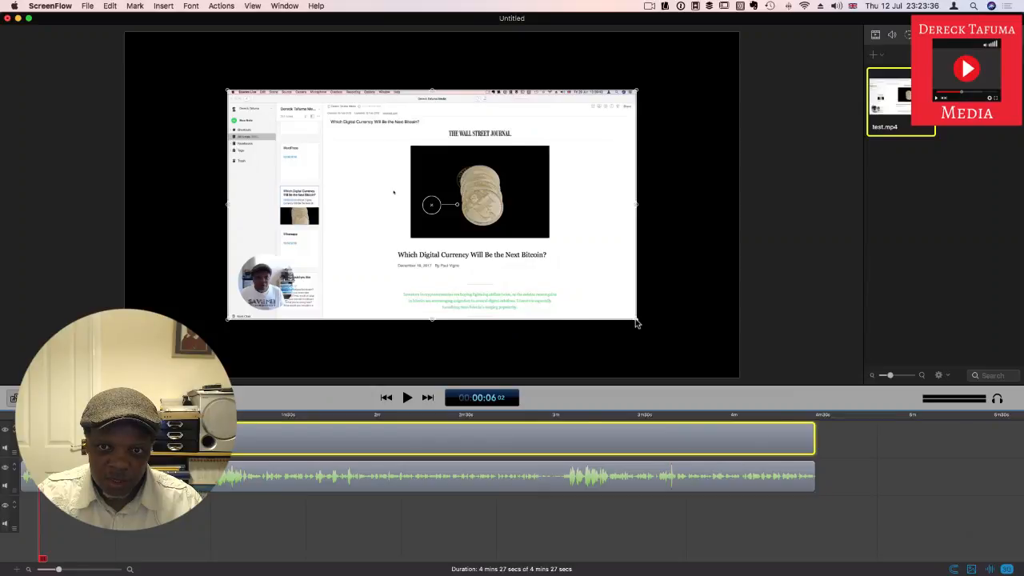
left_click_drag(637, 323, 738, 379)
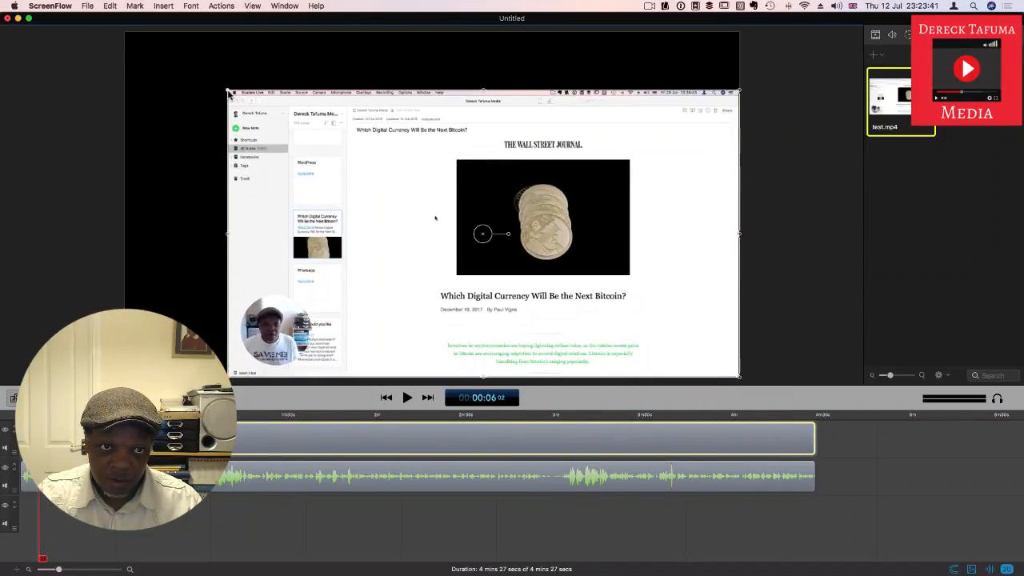
left_click_drag(229, 93, 124, 32)
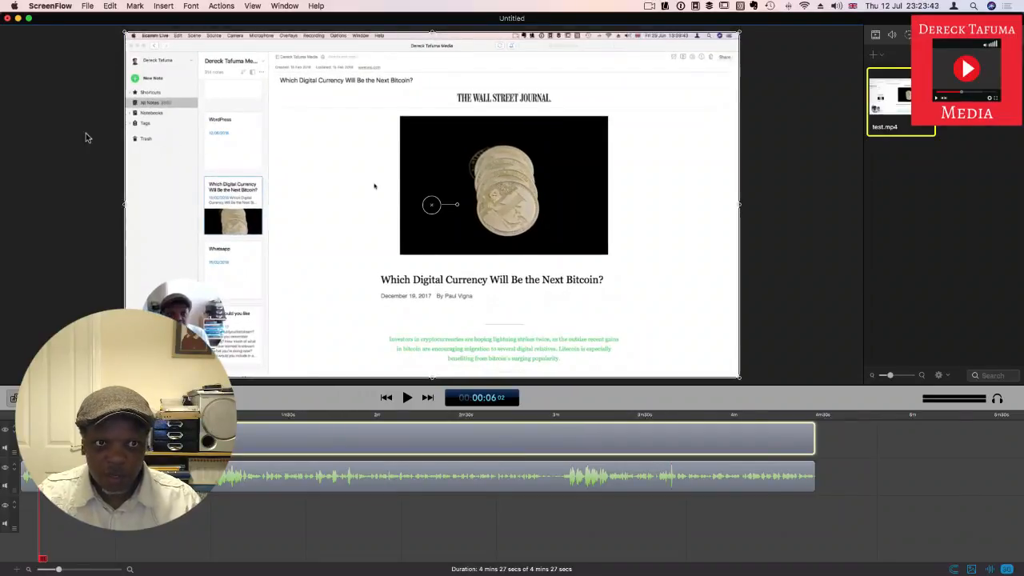
left_click(46, 140)
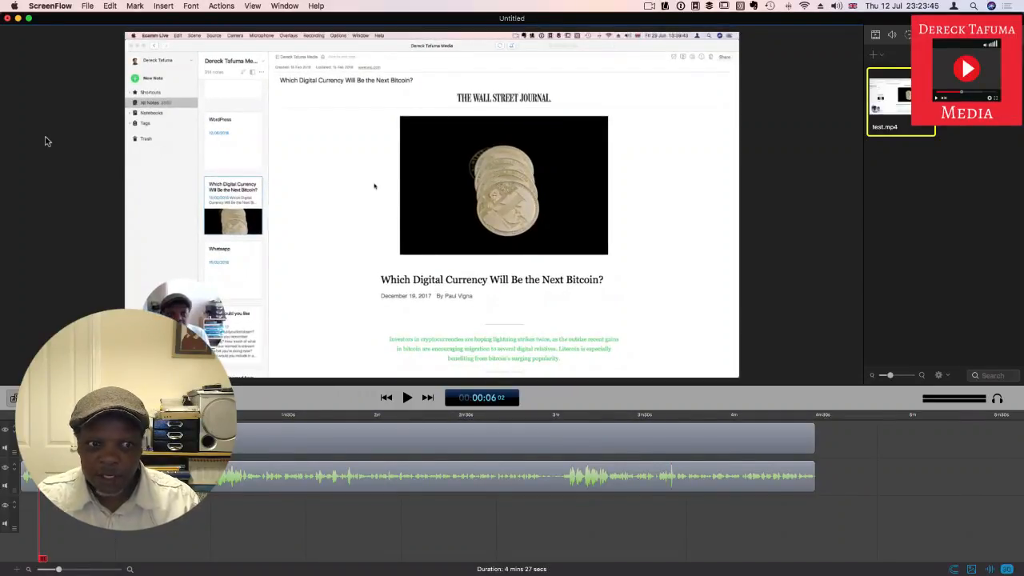
Step: Enable ducking and volume smoothing for the detached audio clip in its audio settings
left_click(236, 477)
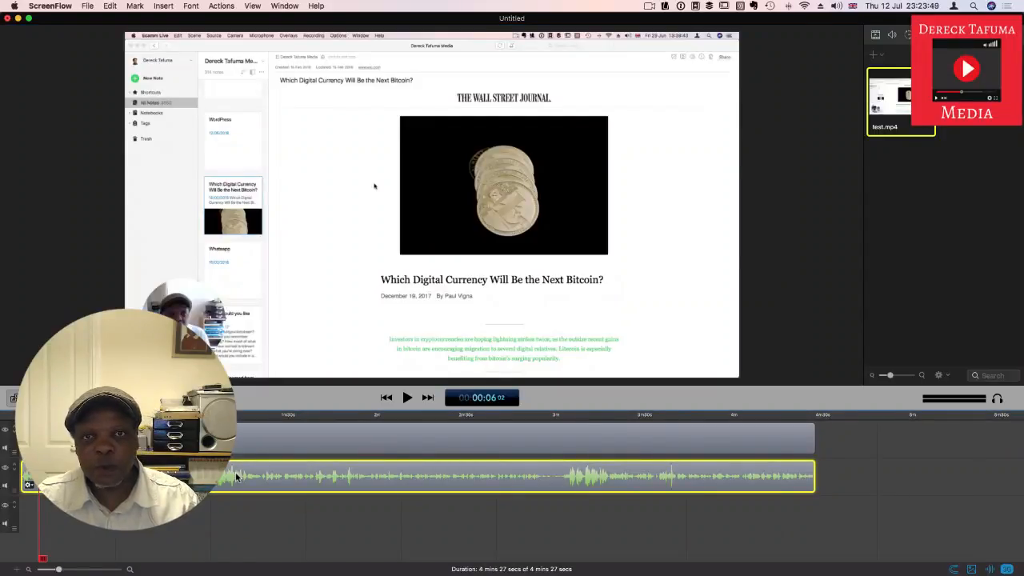
left_click(892, 37)
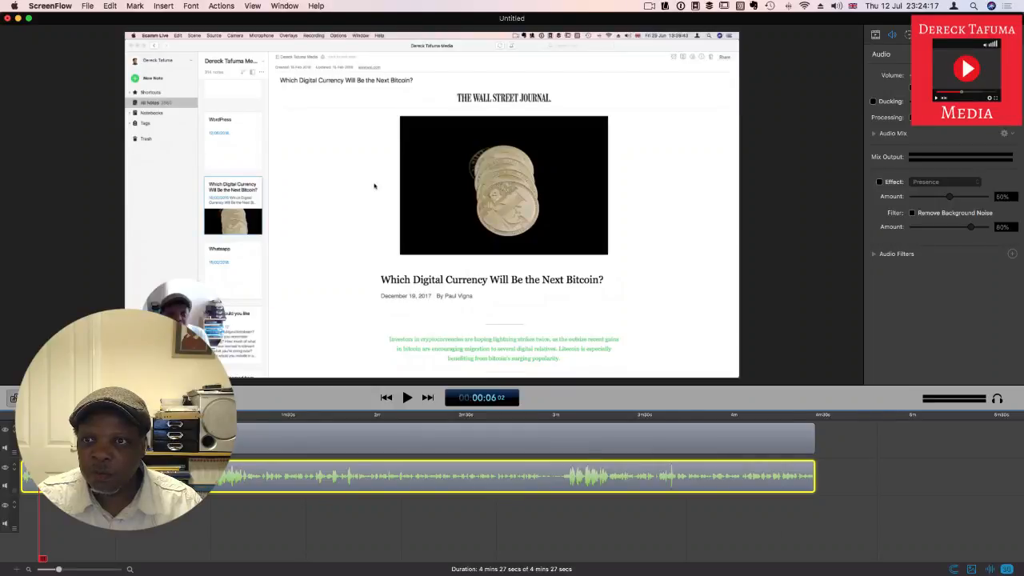
left_click(873, 103)
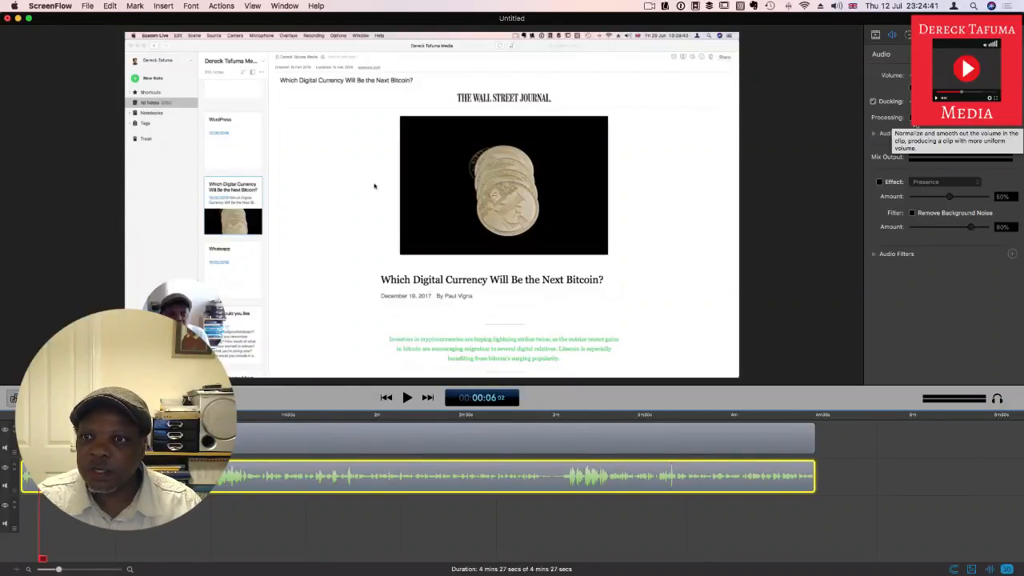
left_click(912, 119)
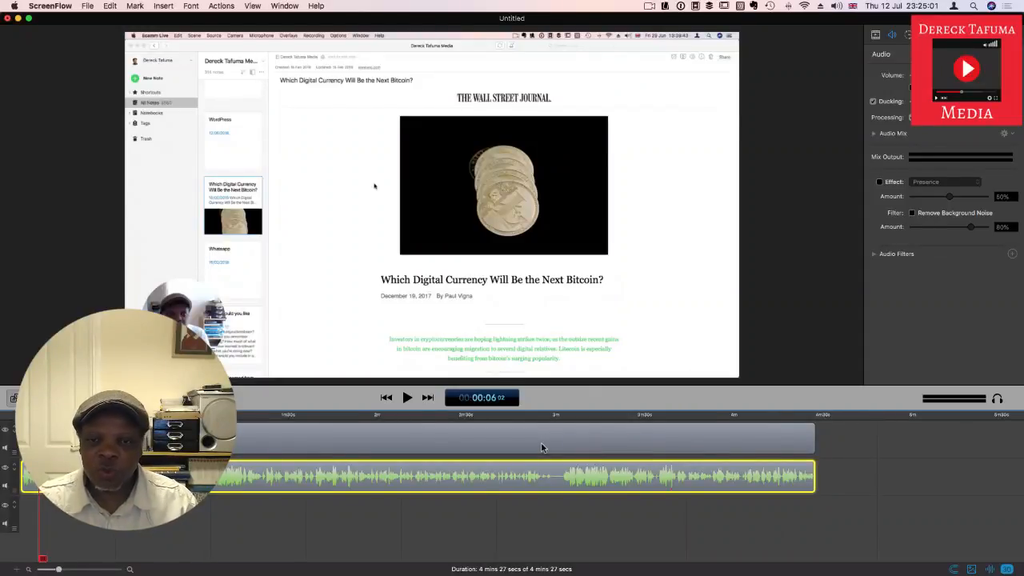
Step: Enable the Presence audio effect at 50% and play the timeline to hear it
left_click(880, 184)
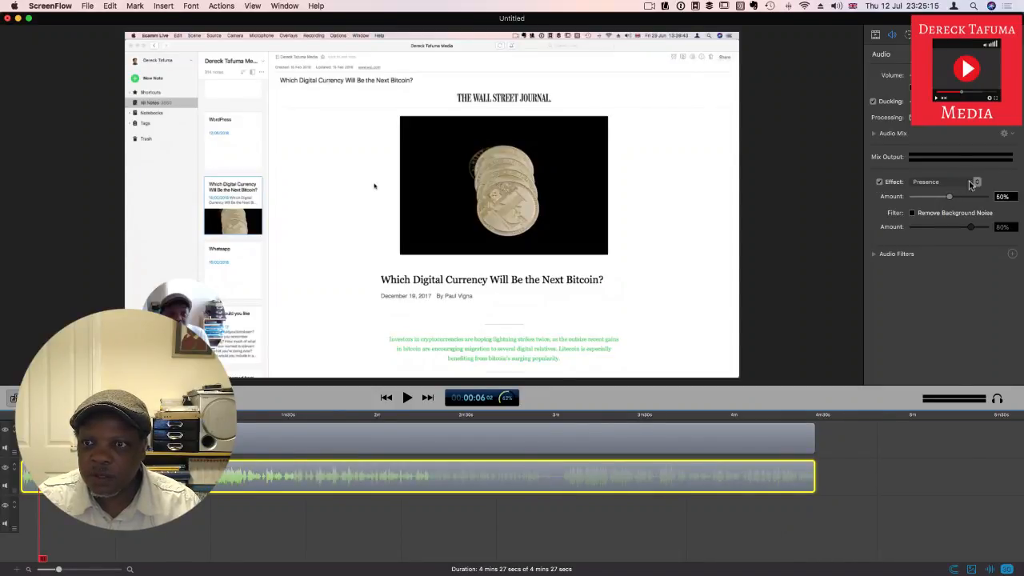
left_click(407, 398)
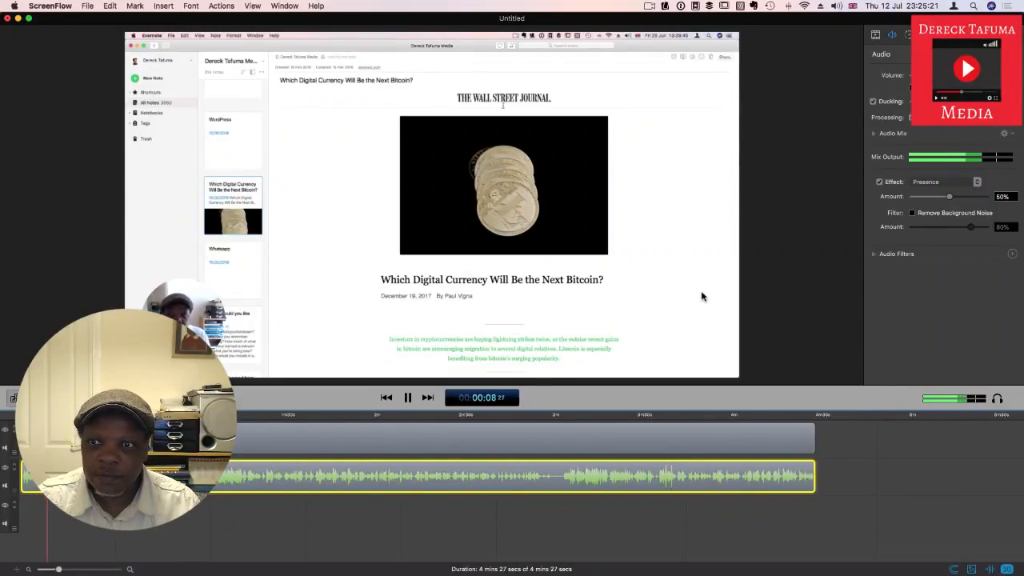
left_click(407, 399)
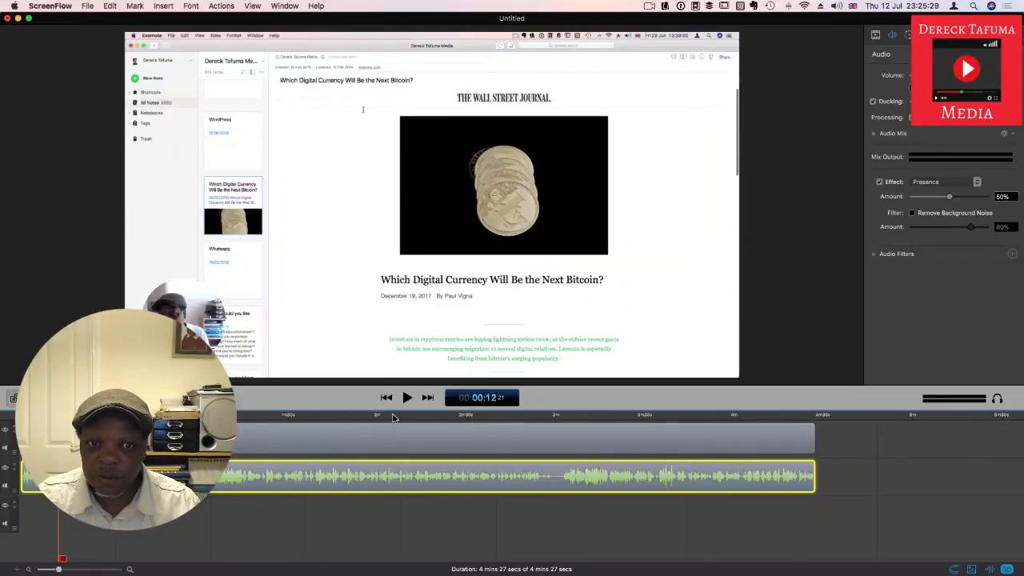
left_click(408, 397)
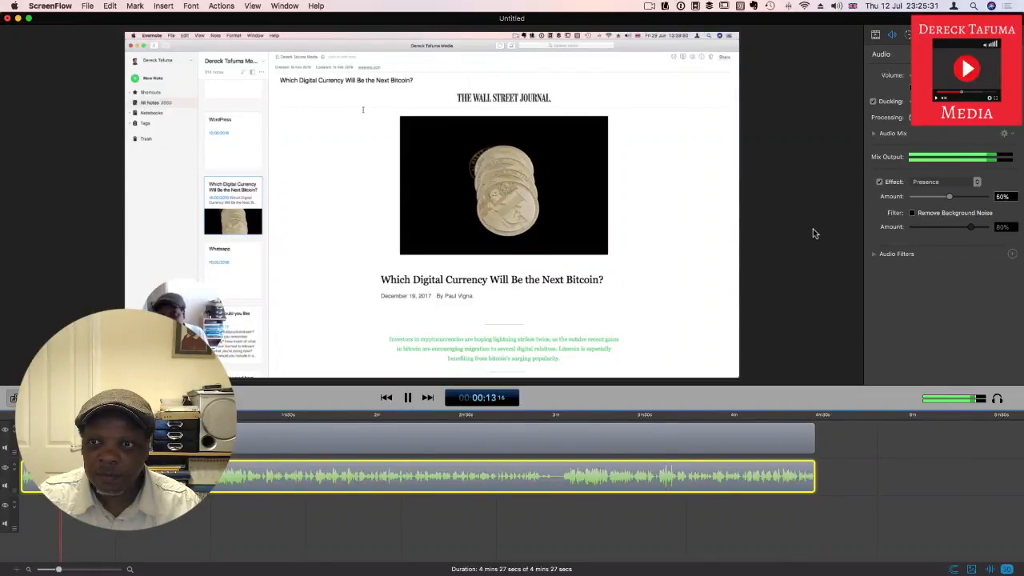
Step: Compare the audio with the Presence effect off and on during playback, and raise its amount to 100%
left_click(880, 183)
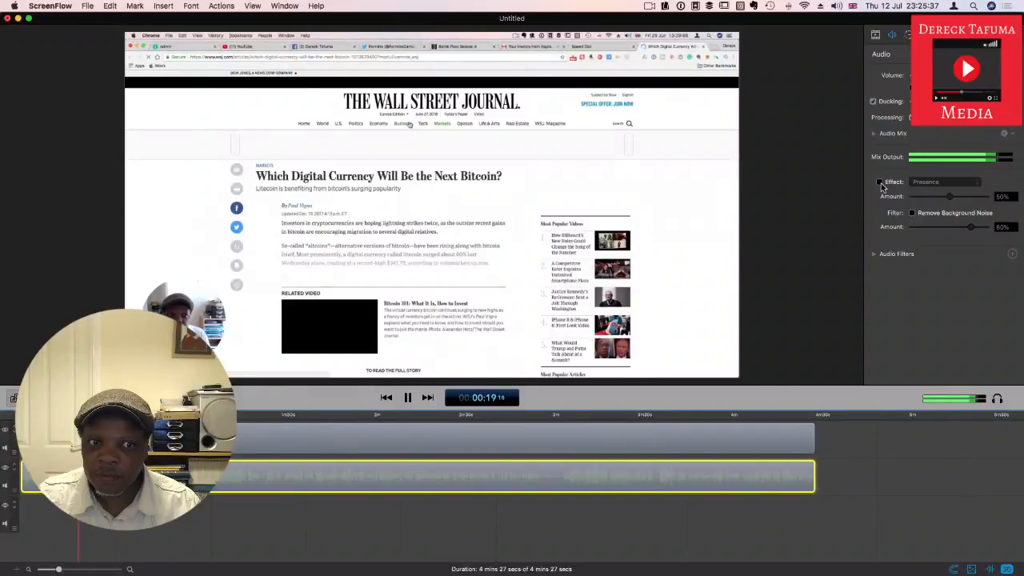
left_click(880, 183)
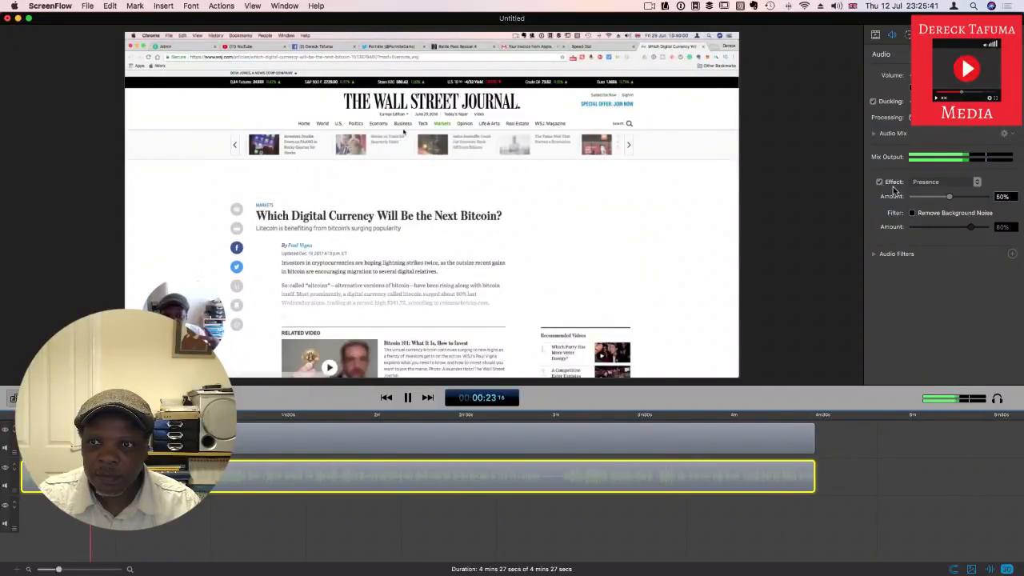
left_click_drag(951, 198, 988, 202)
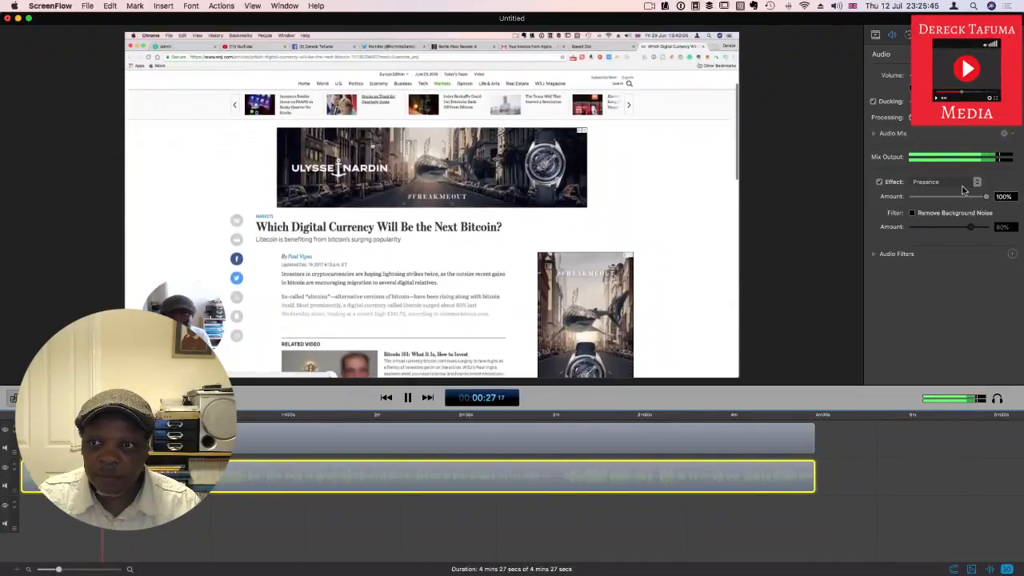
Step: Switch the audio effect from Presence to Large Room, listen to it in playback, and turn the effect off
left_click(974, 184)
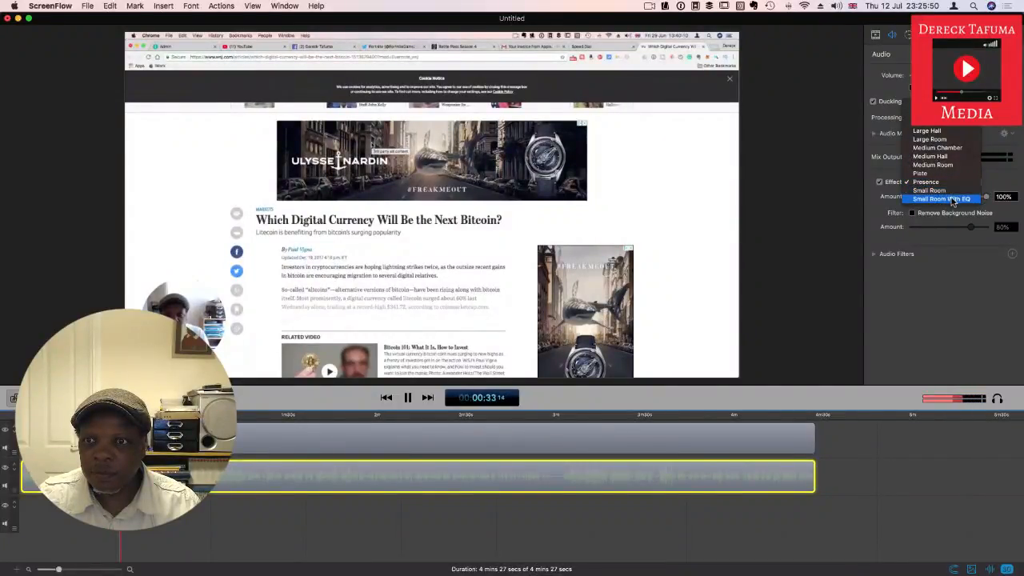
left_click(948, 147)
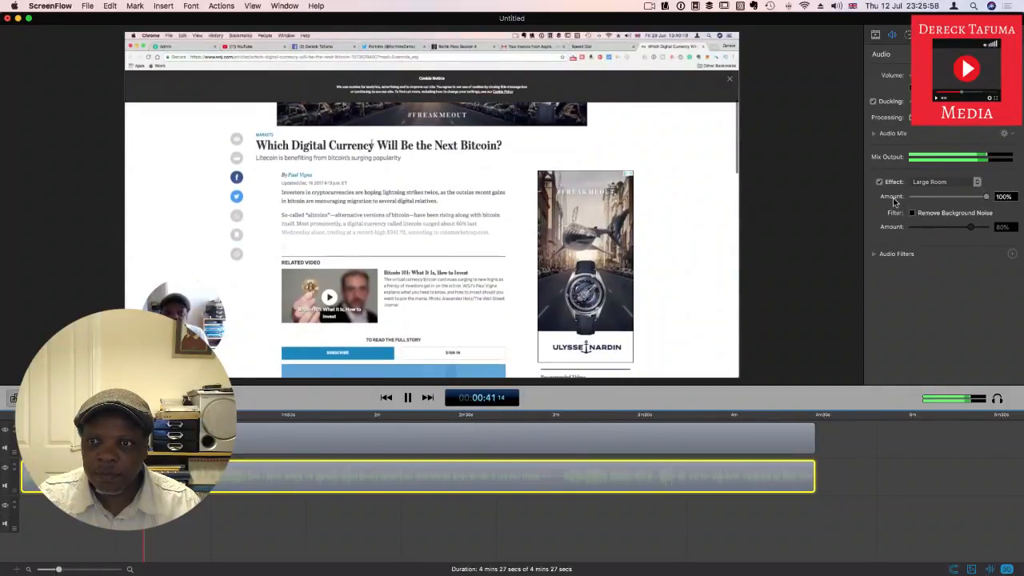
left_click(408, 397)
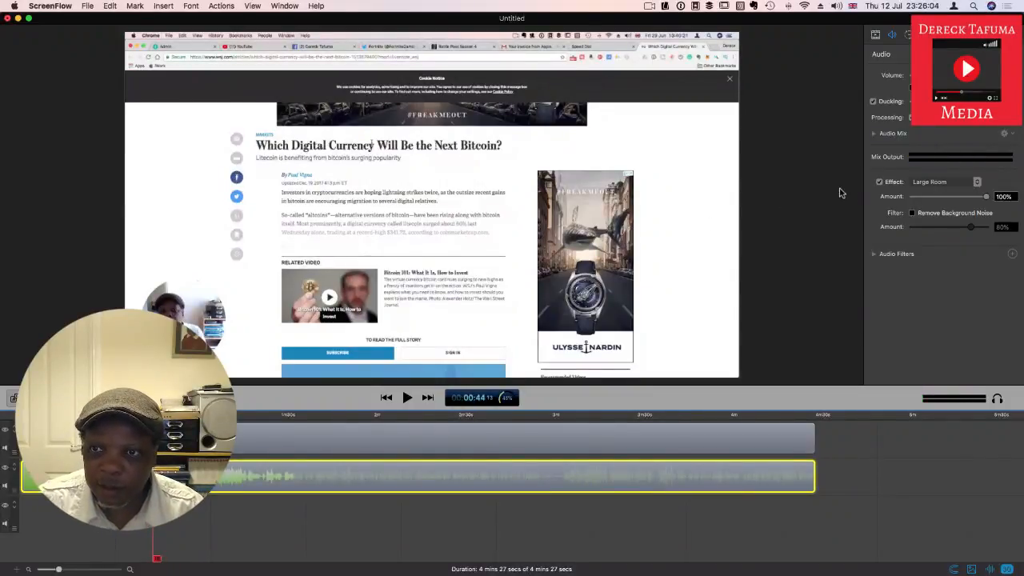
left_click(879, 182)
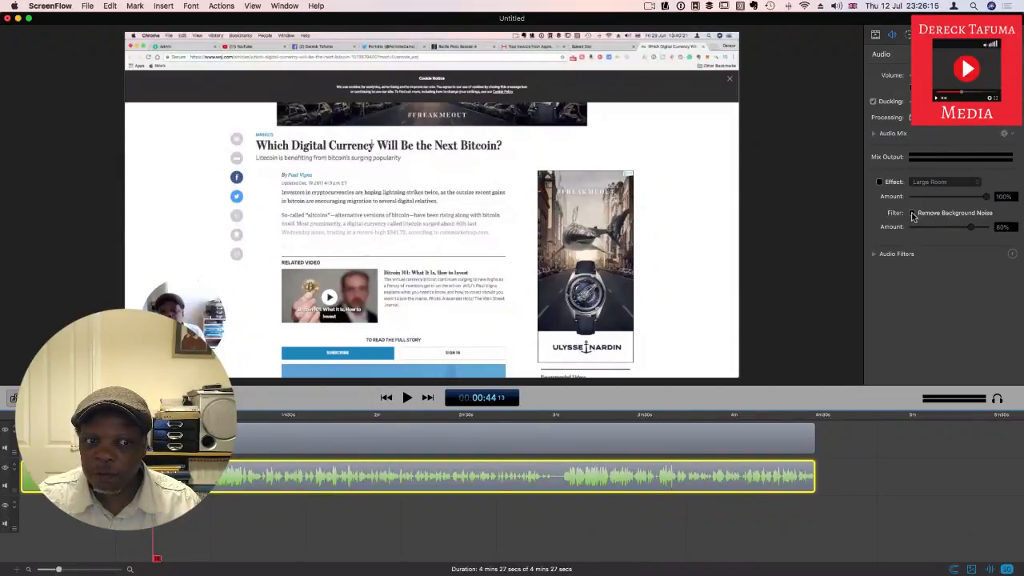
Step: Enable Remove Background Noise at 100% for the audio clip and listen to the filtered audio in playback
left_click(407, 397)
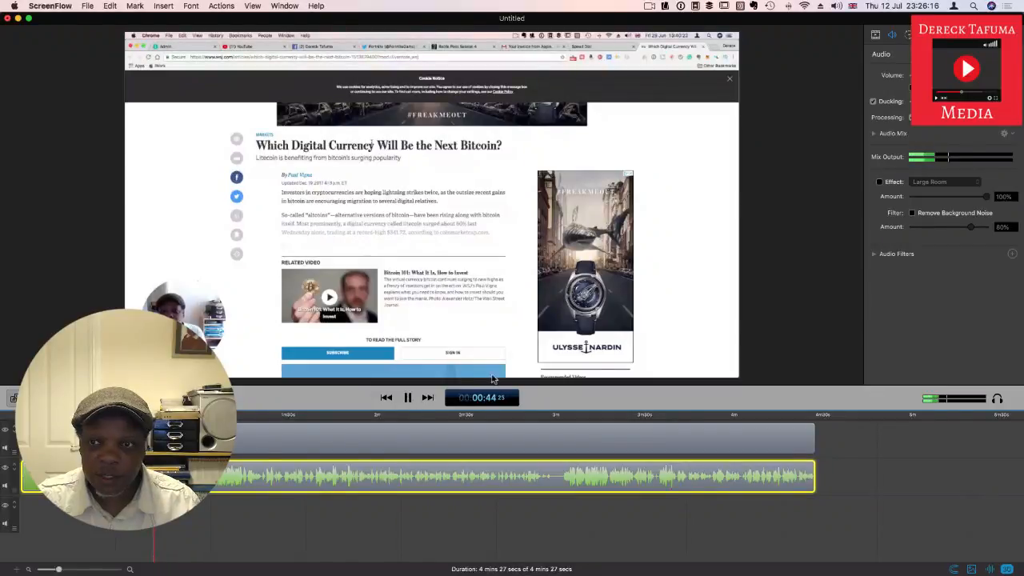
left_click(913, 213)
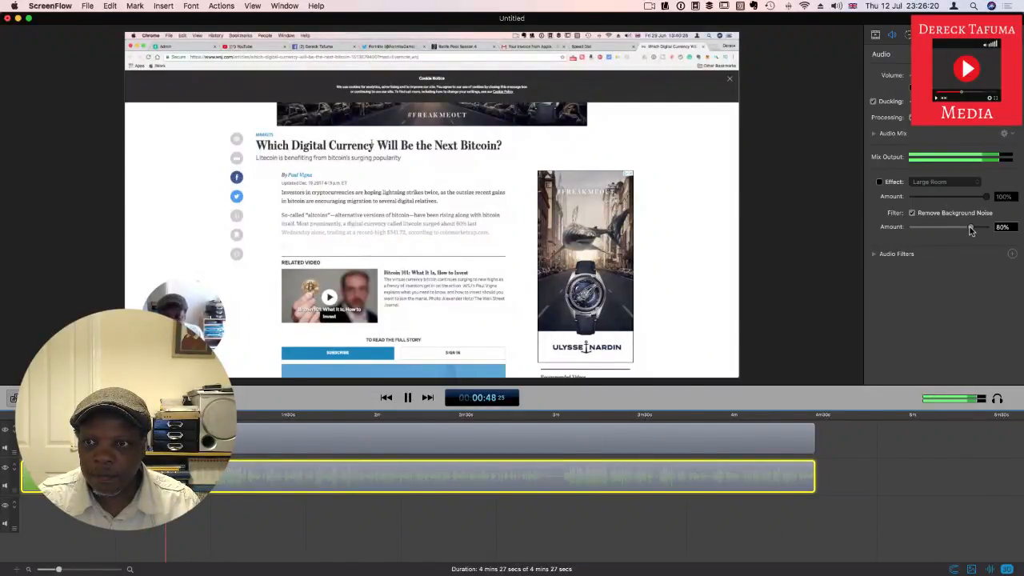
left_click_drag(970, 229, 989, 232)
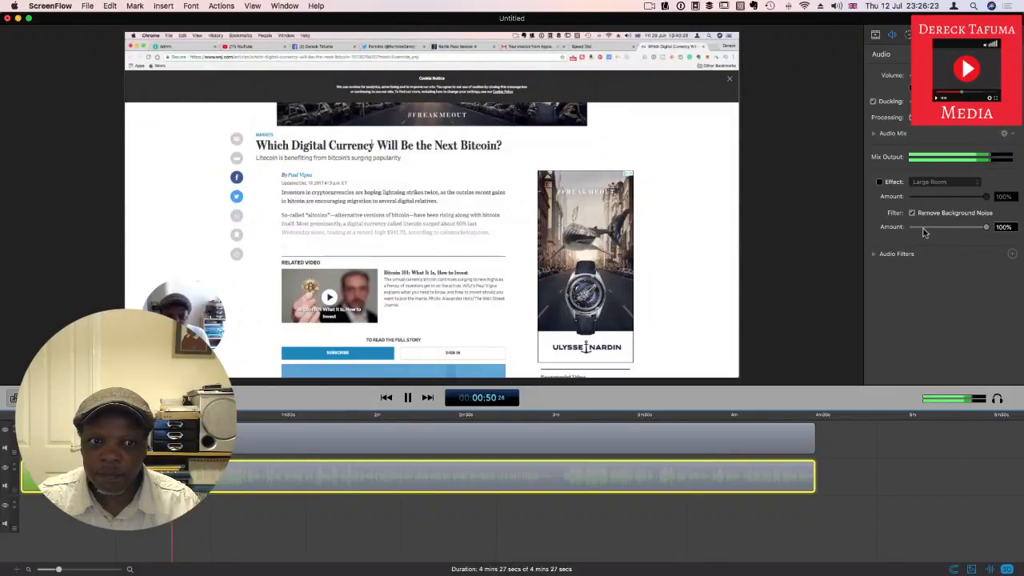
left_click(407, 400)
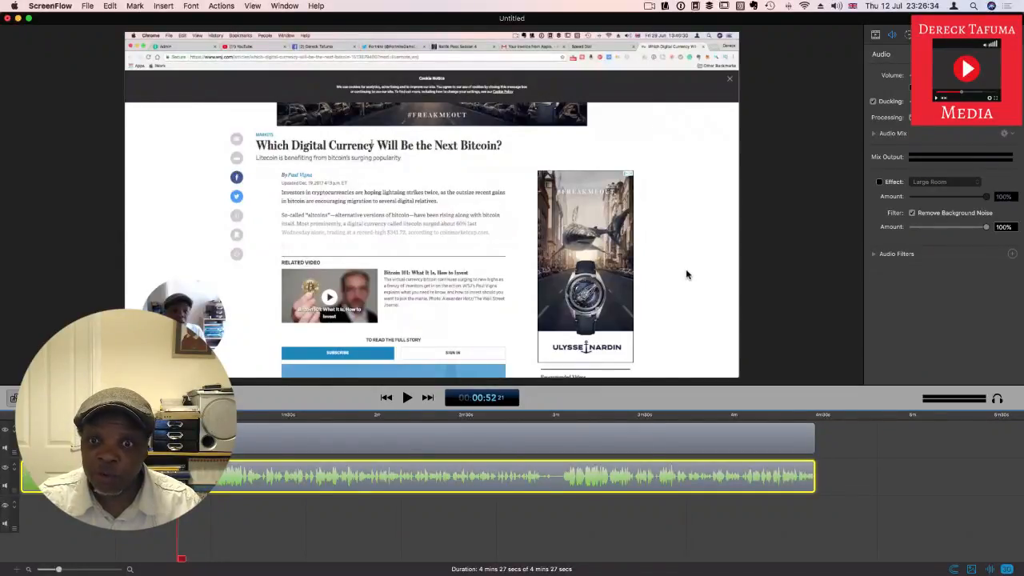
left_click(407, 399)
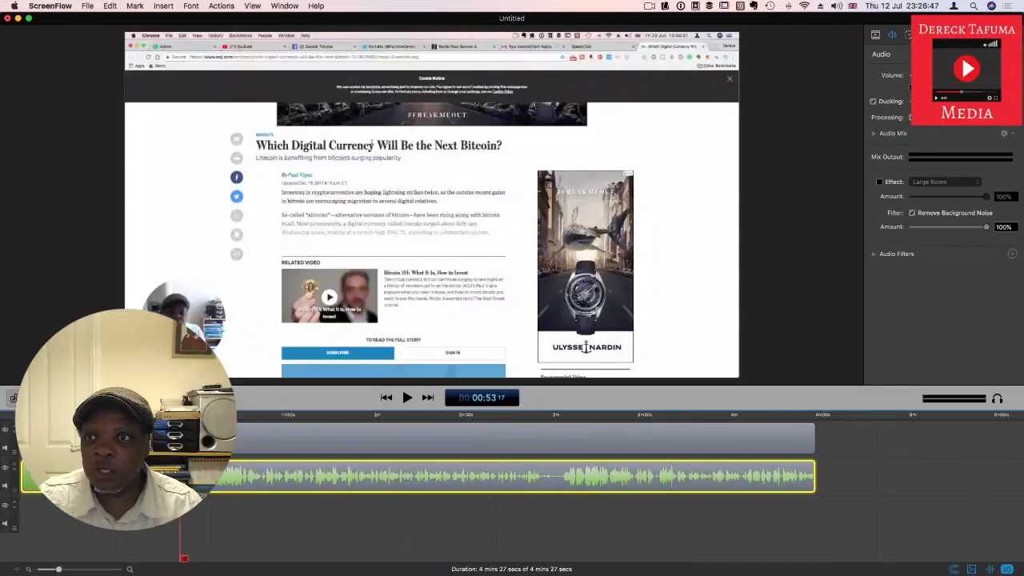
Step: Add a text clip above the video and extend both its ends to span nearly the whole timeline, about 4 minutes 25 seconds
left_click(990, 35)
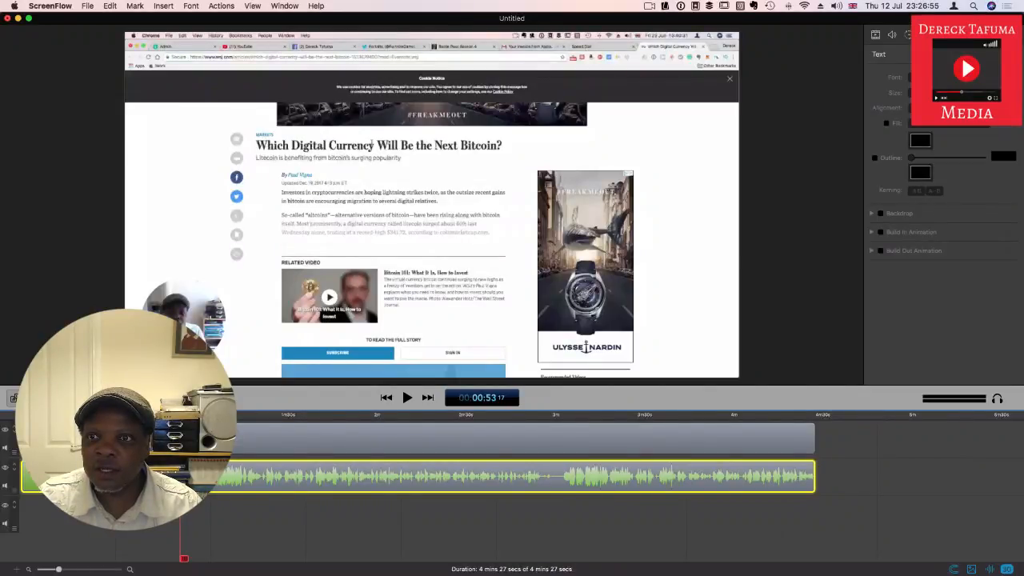
left_click(1009, 54)
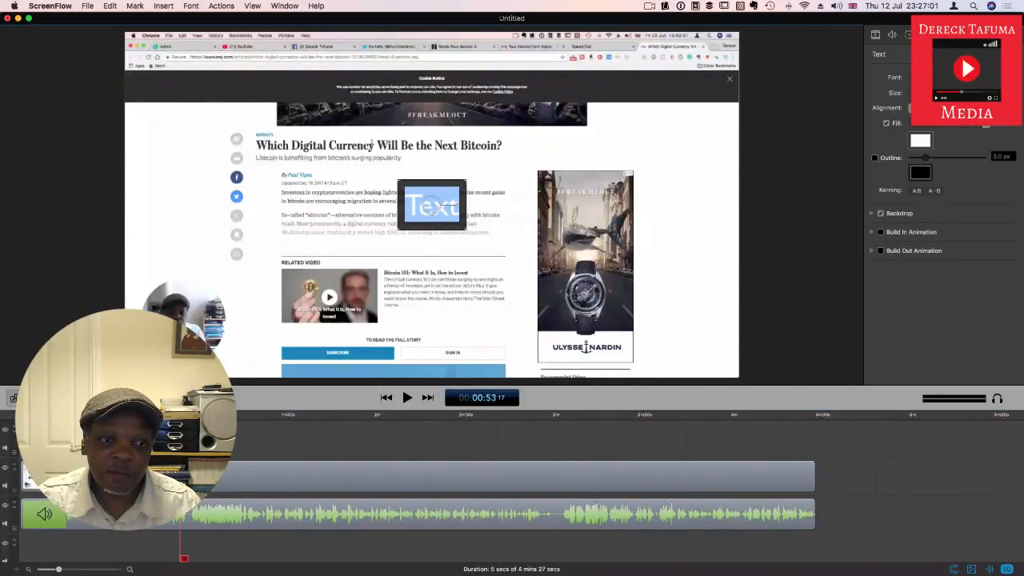
left_click(187, 439)
left_click_drag(197, 438, 334, 439)
left_click_drag(182, 438, 28, 438)
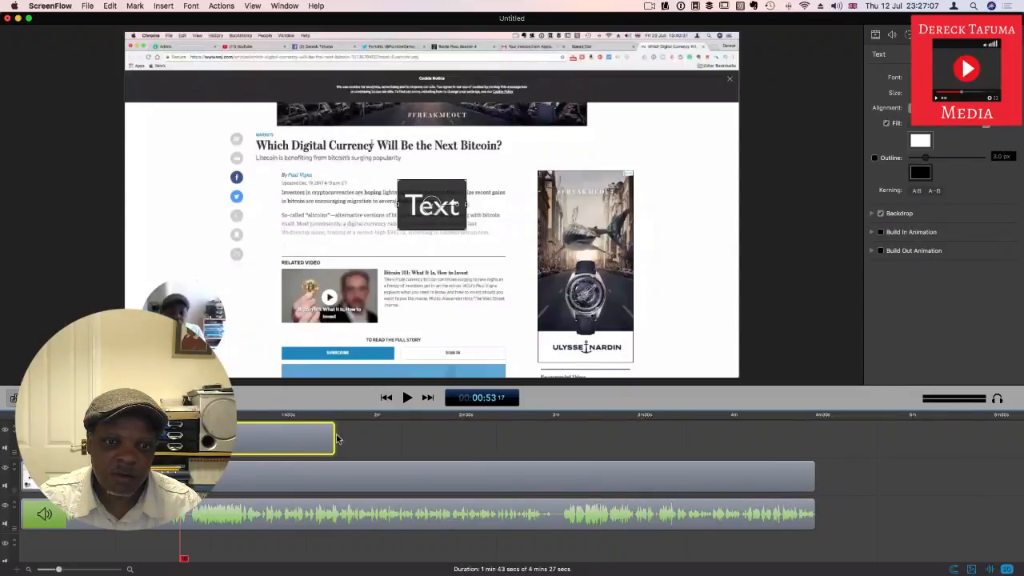
left_click_drag(332, 435, 812, 453)
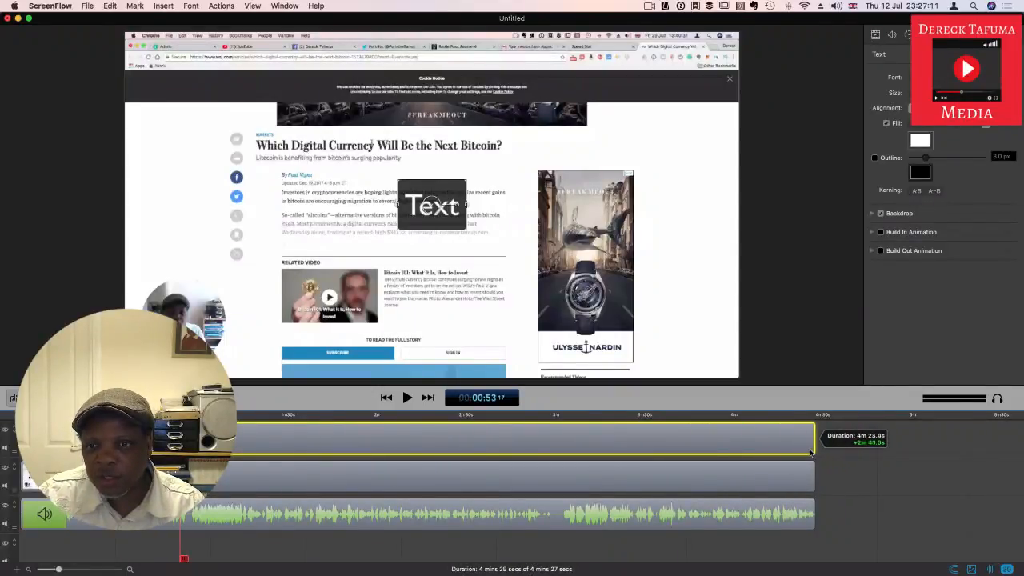
Step: Replace the placeholder text on the canvas with "You can write text here"
double_click(445, 208)
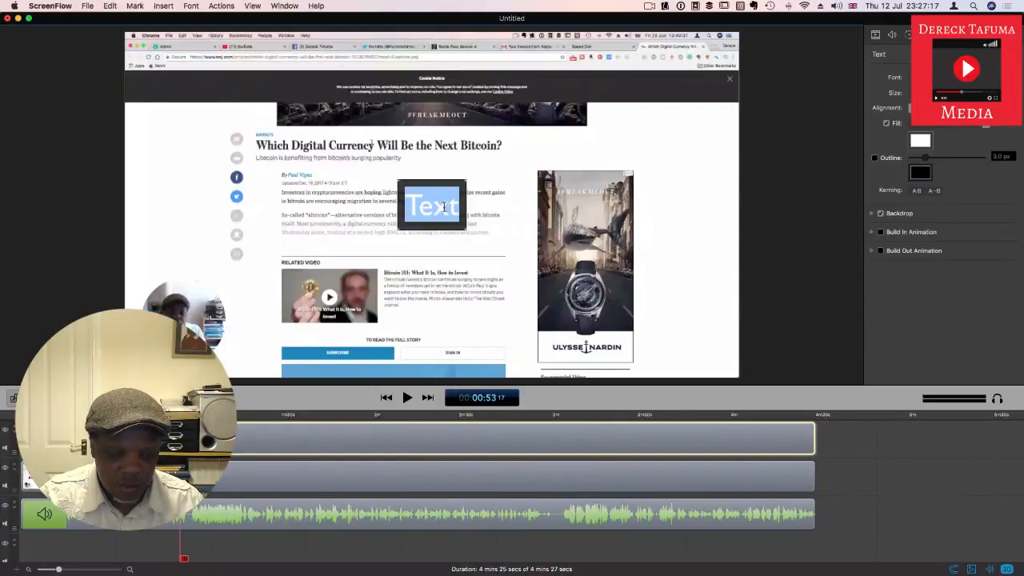
type("You can")
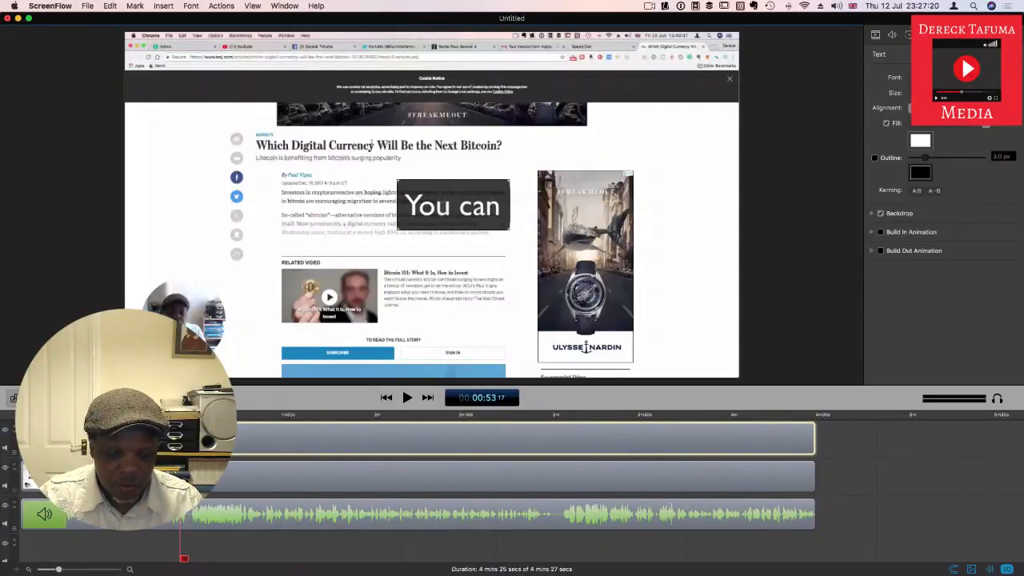
type(" write")
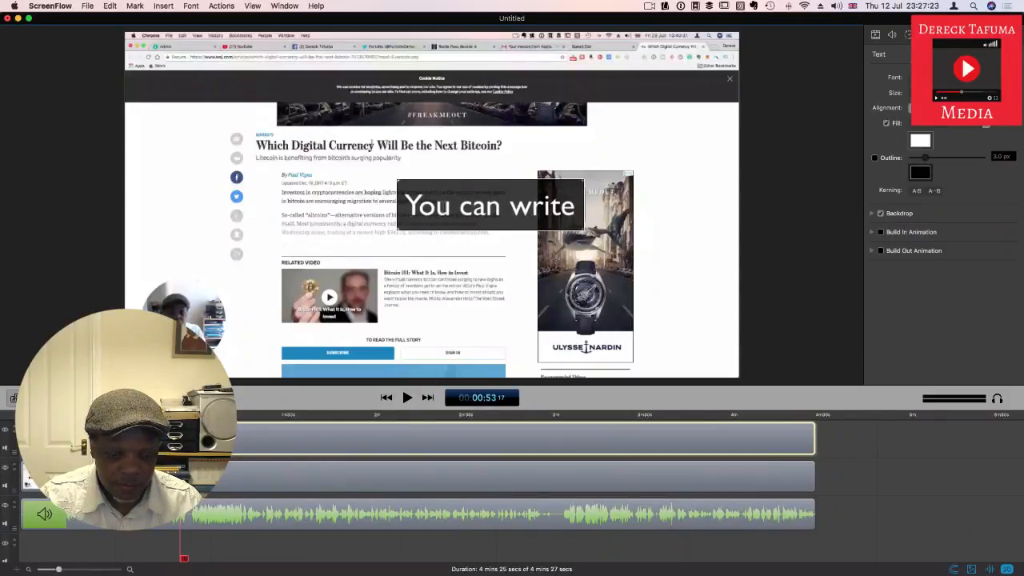
type(" tw")
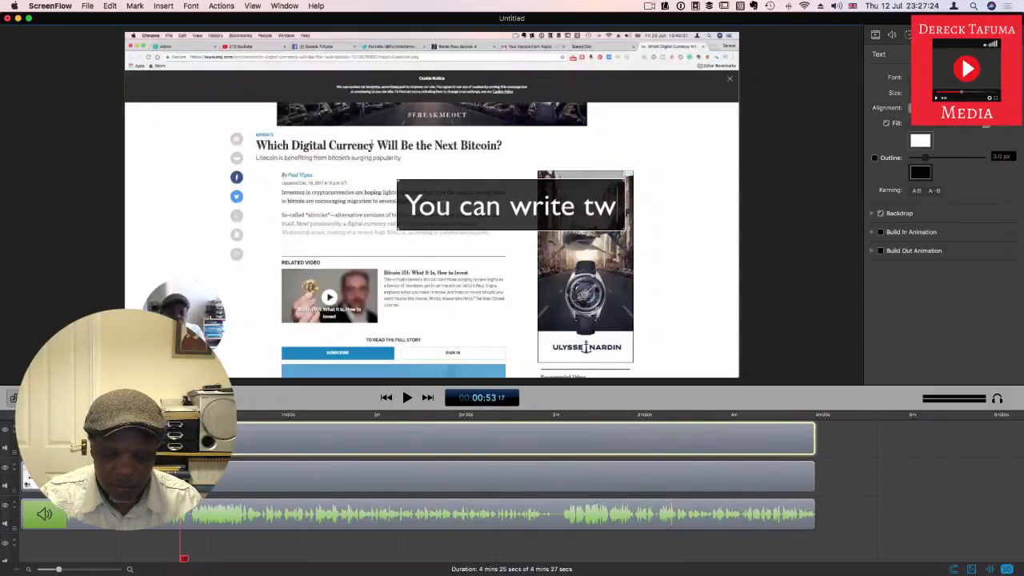
key("BackSpace")
type("ext")
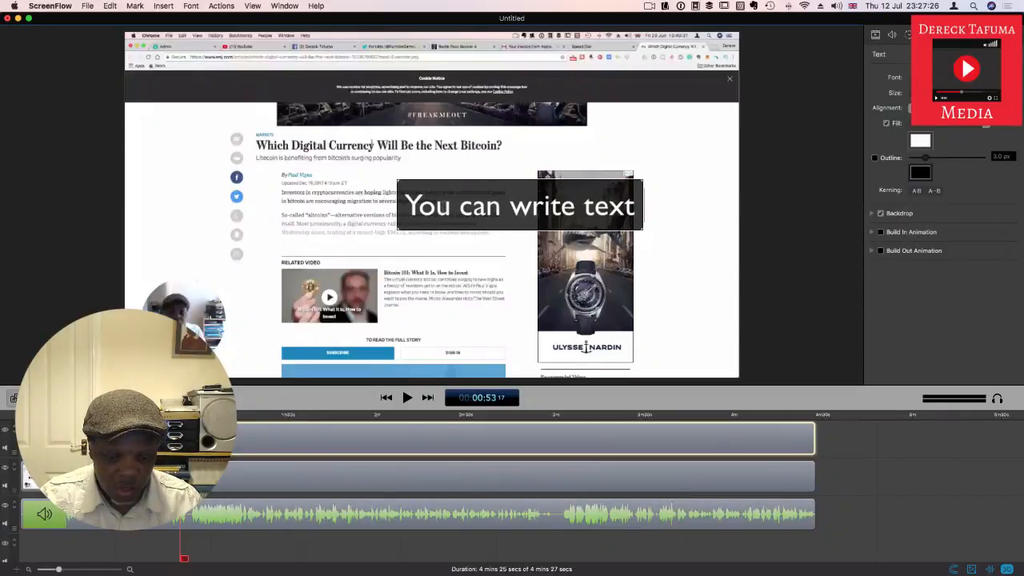
type(" here")
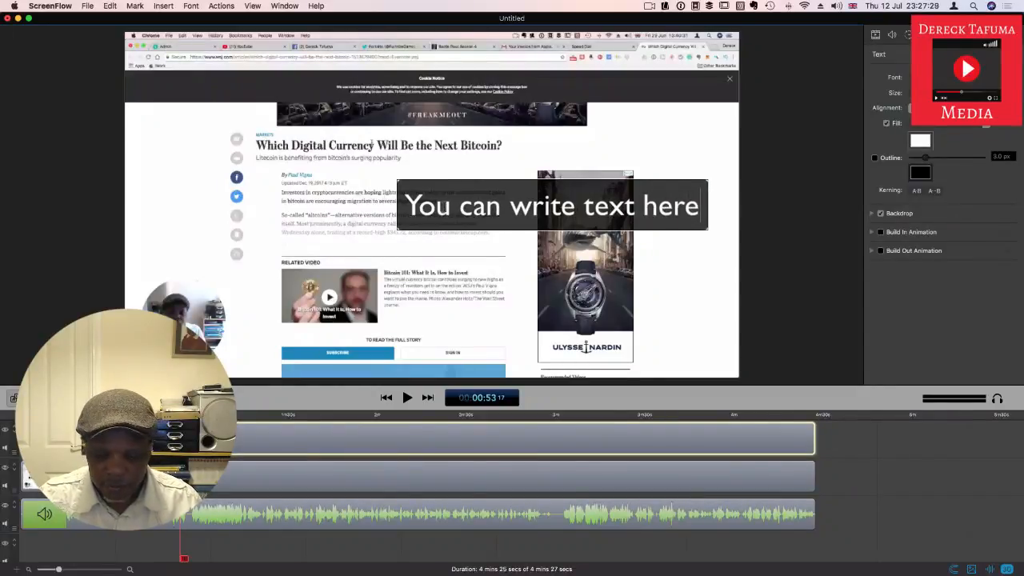
left_click(690, 246)
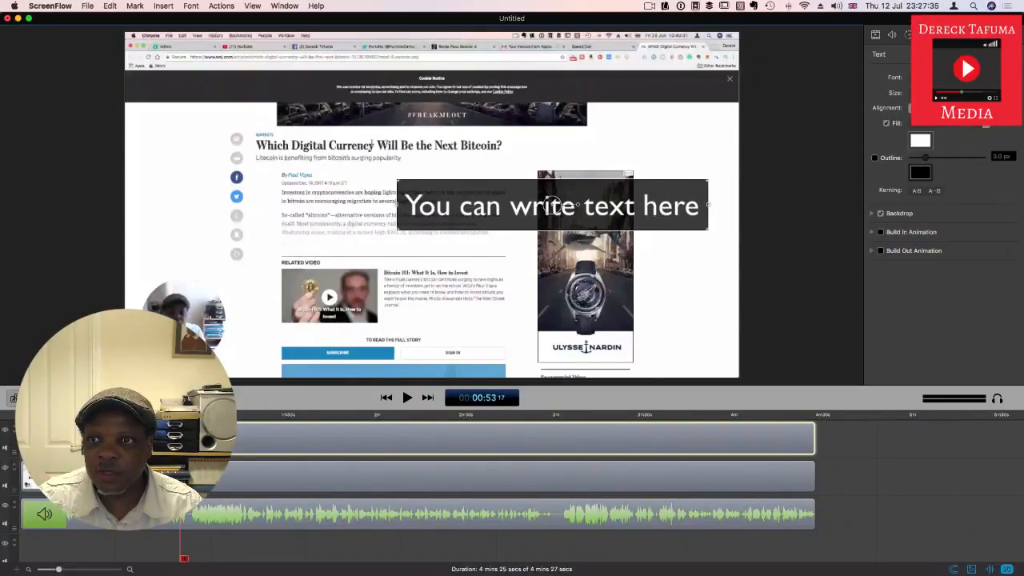
Step: Change the text's font to a serif typeface and deselect the text clip
left_click(954, 78)
mouse_move(954, 10)
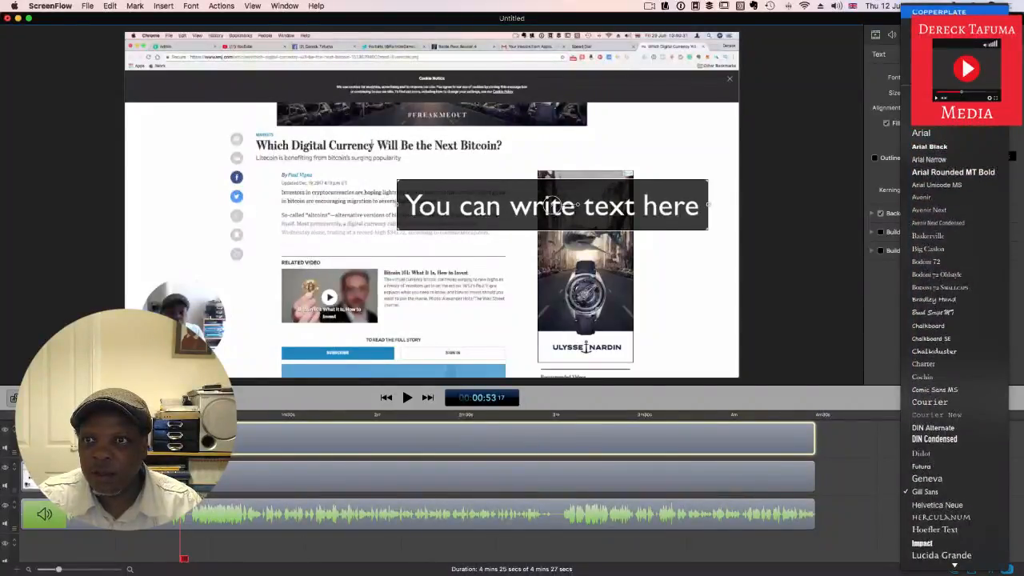
left_click(946, 26)
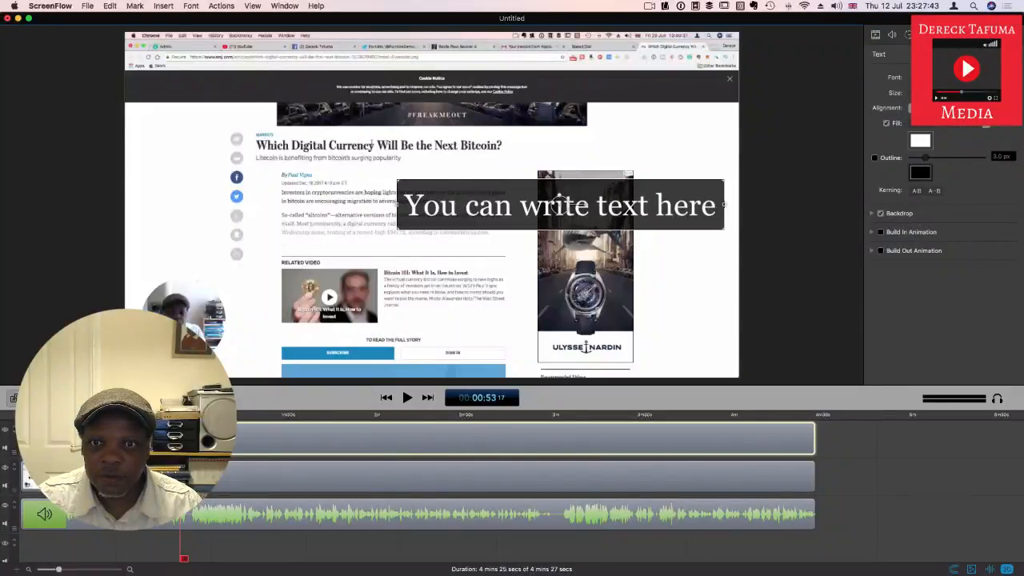
left_click(756, 228)
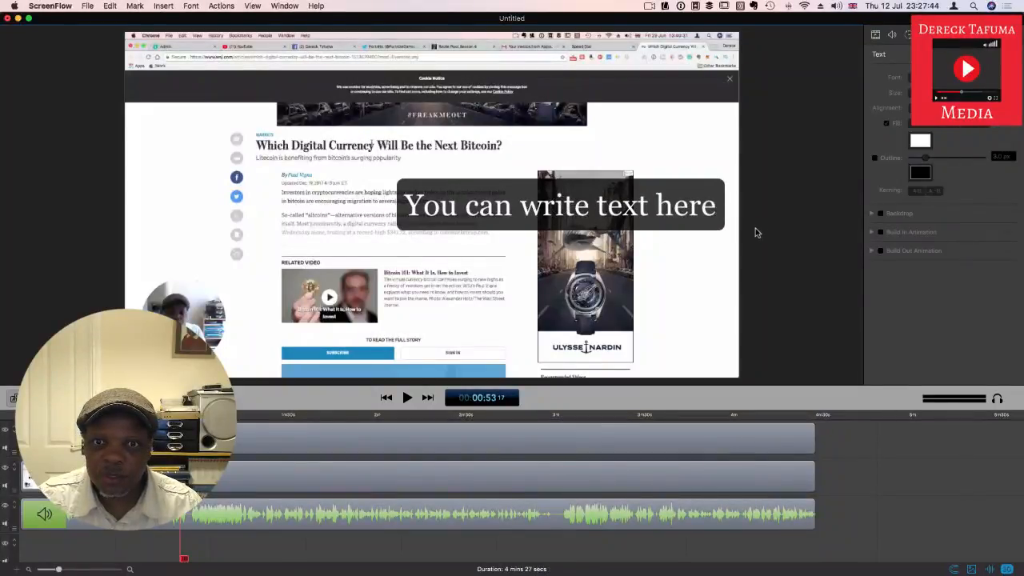
Step: Increase the text's font size by one preset and move the text box to the top centre of the canvas
left_click(661, 196)
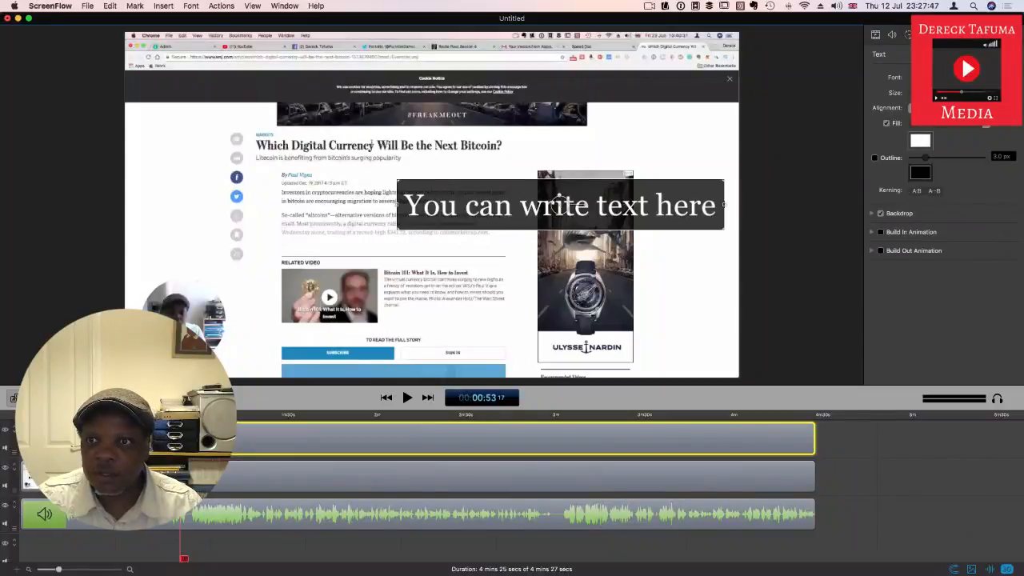
left_click(933, 93)
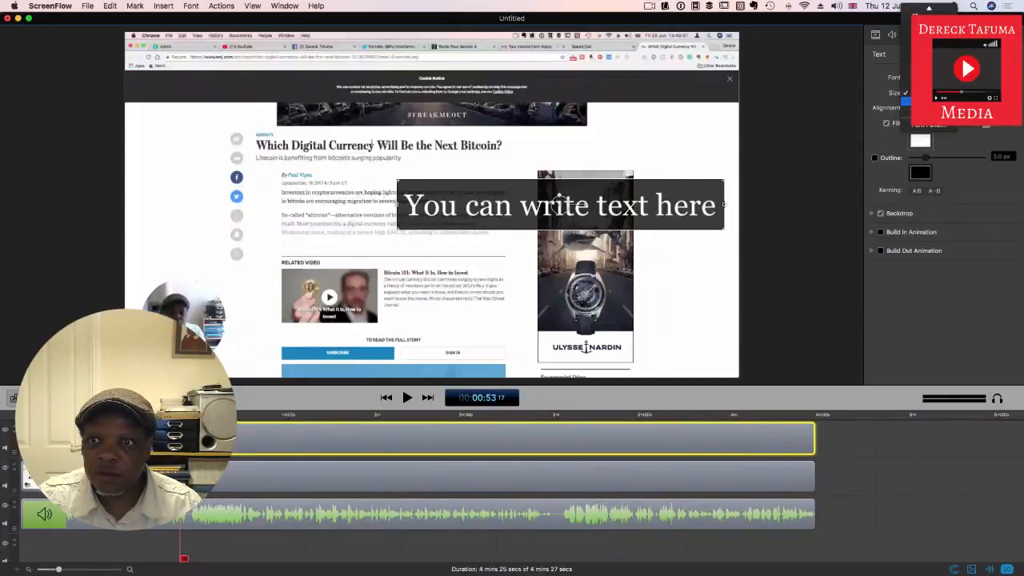
left_click(928, 102)
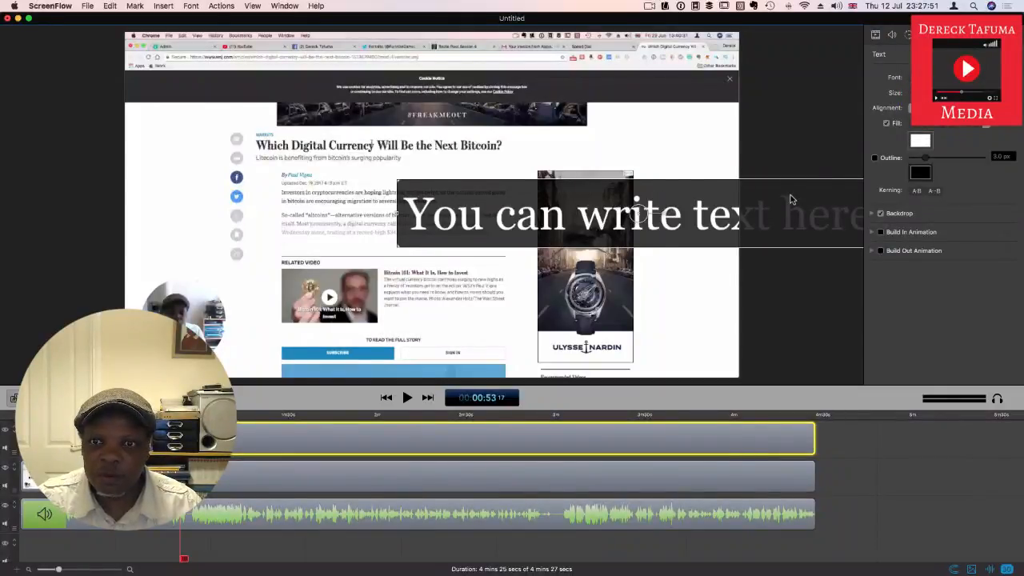
left_click_drag(701, 191, 560, 62)
mouse_move(558, 60)
left_mouse_down()
mouse_move(555, 88)
mouse_move(556, 70)
left_mouse_up()
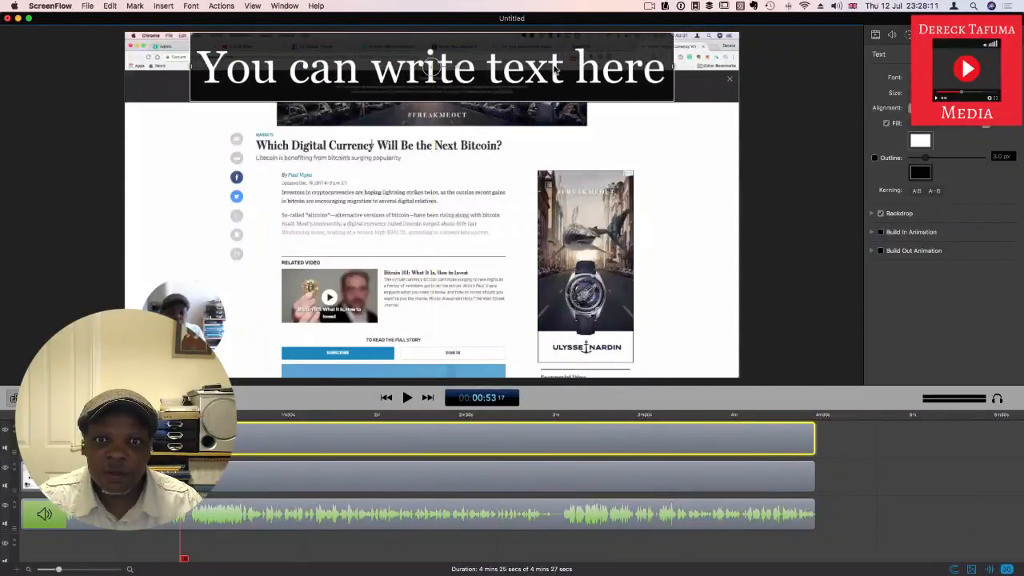
left_click(646, 166)
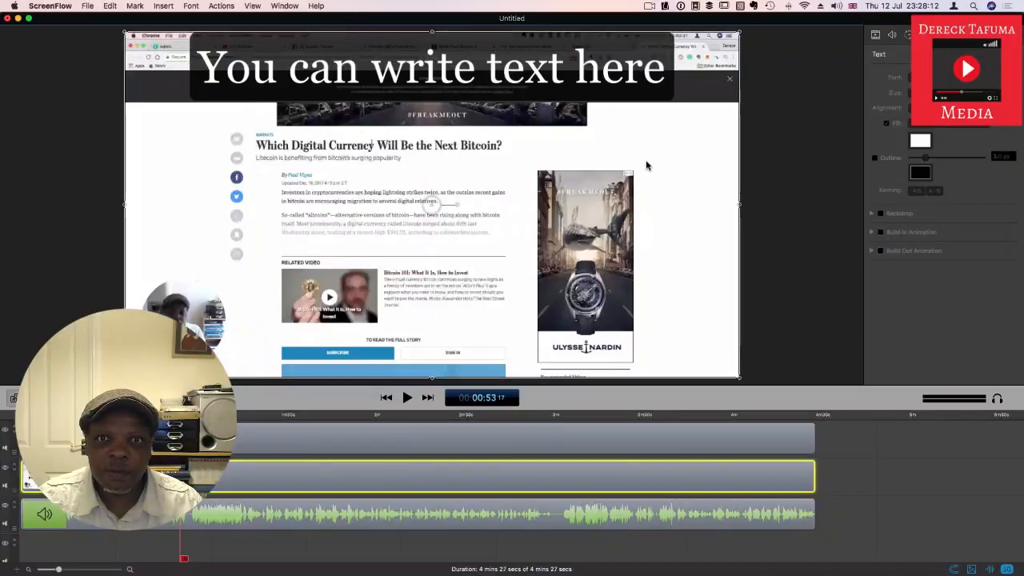
left_click(595, 70)
left_click(570, 64)
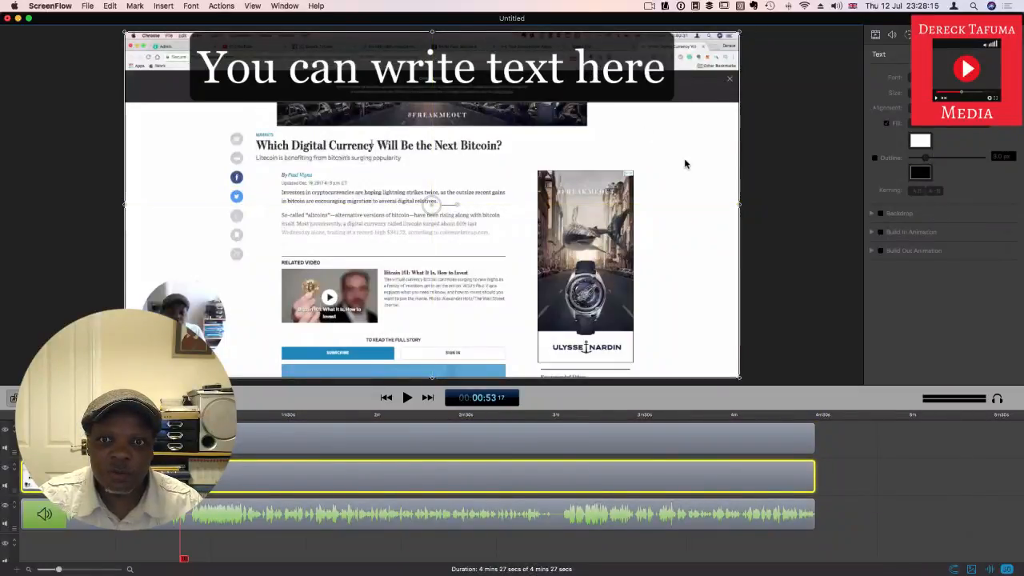
mouse_move(558, 62)
left_mouse_down()
mouse_move(568, 80)
mouse_move(564, 68)
left_mouse_up()
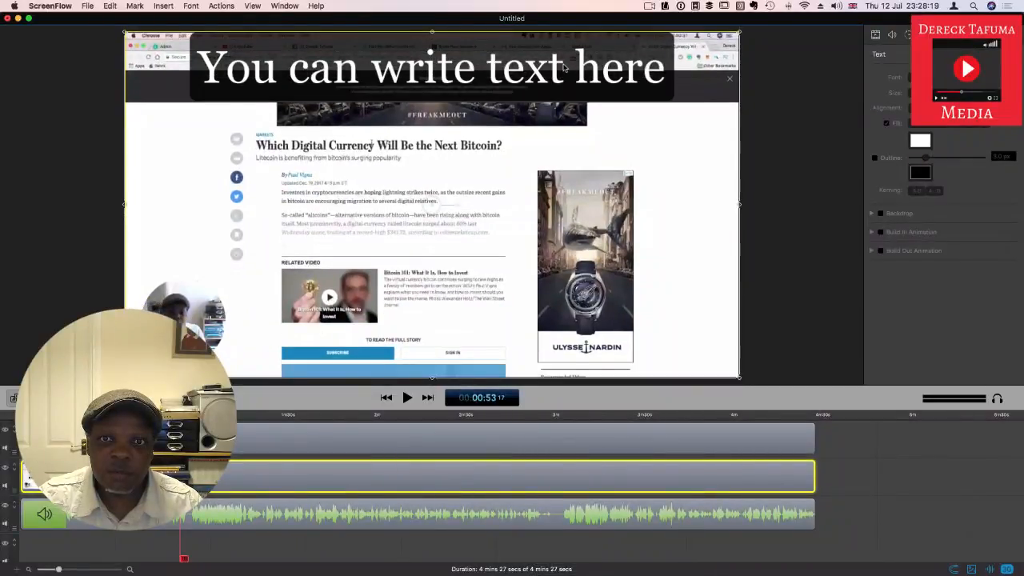
left_click(851, 149)
Step: Select all of the title text and change its fill colour to red
left_click(612, 67)
double_click(612, 66)
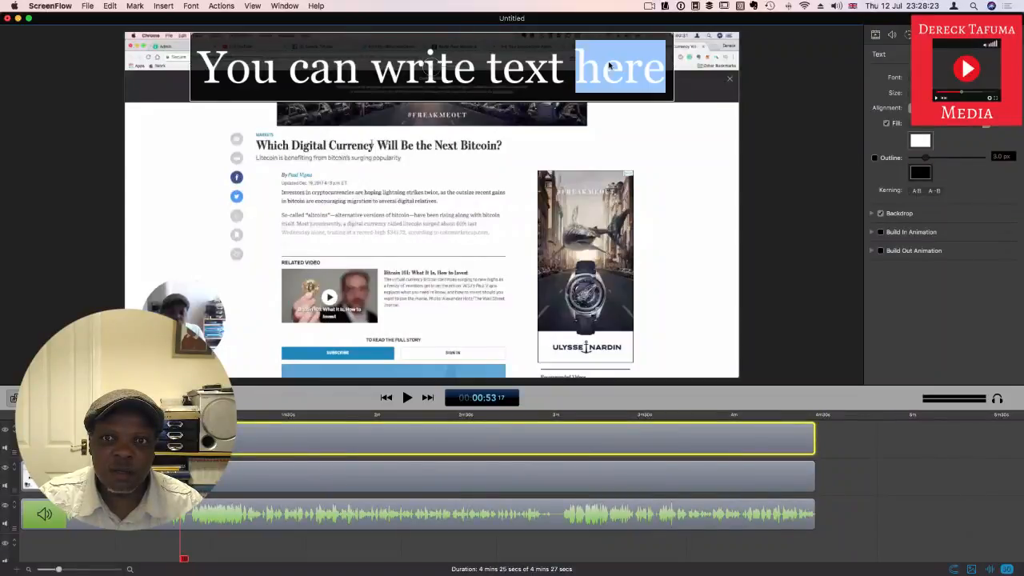
key("super+a")
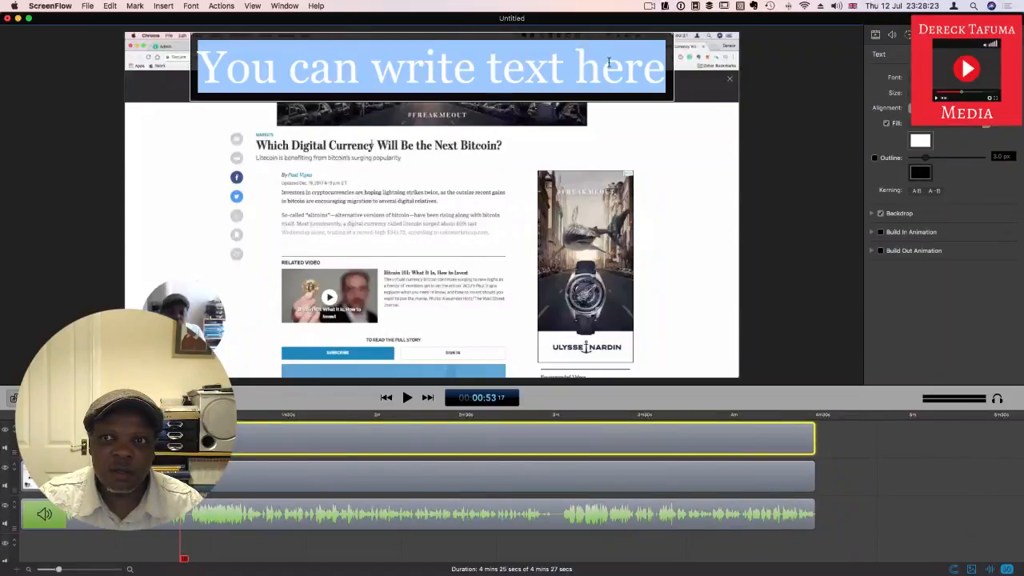
left_click(921, 142)
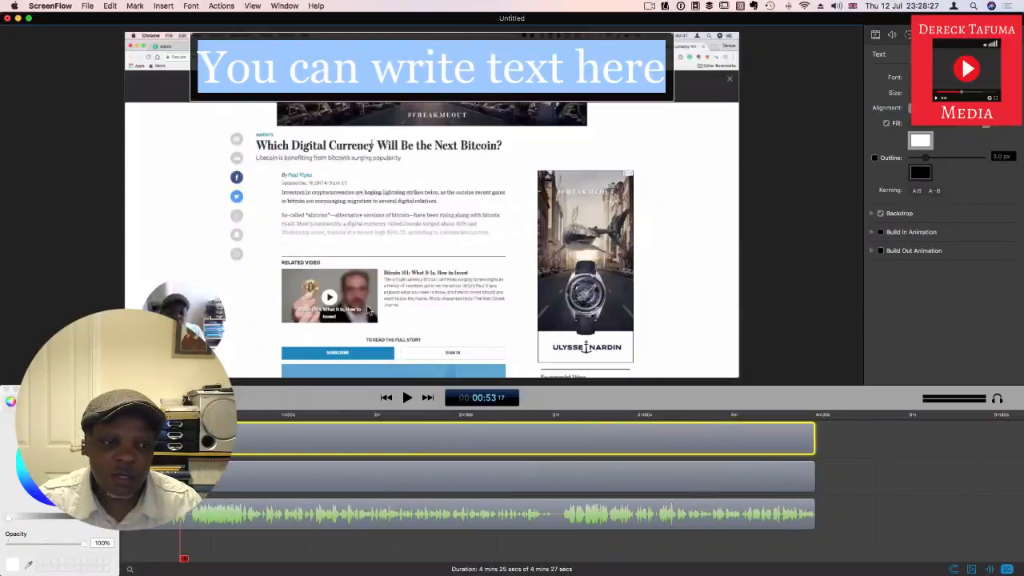
left_click(100, 464)
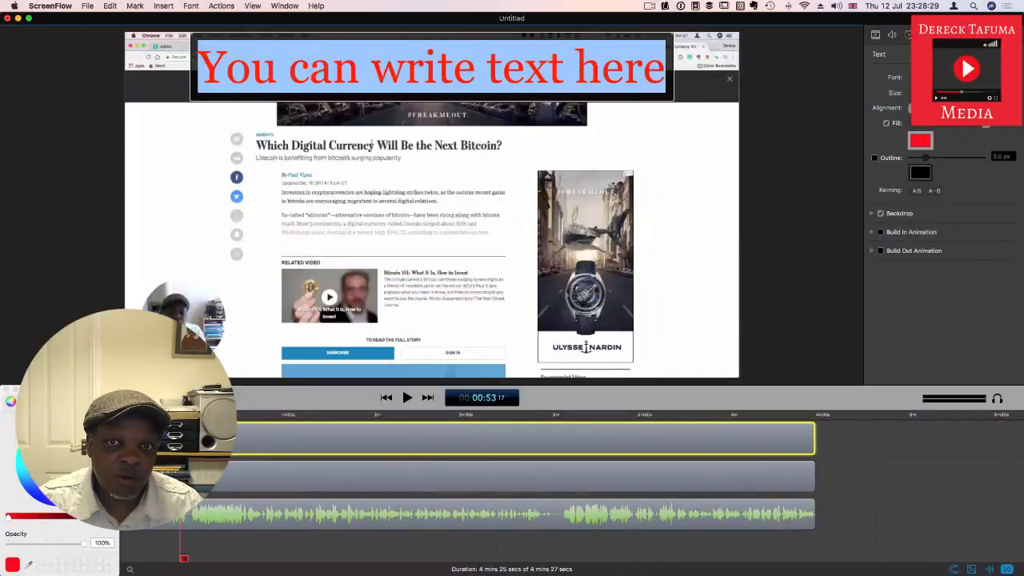
left_click(687, 270)
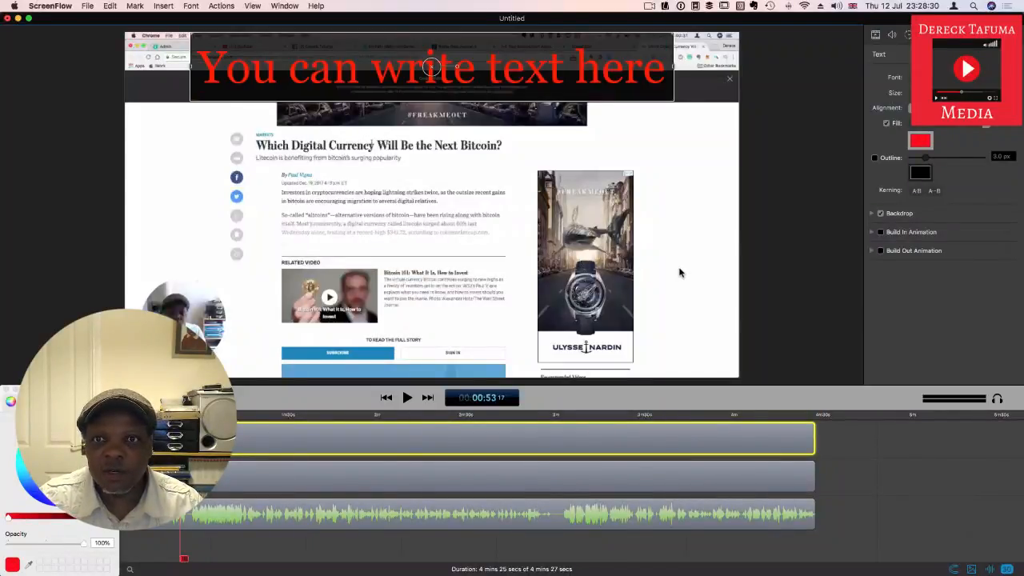
Step: Deselect the title text, select the video clip with the callout settings shown, and close the colour picker
left_click(813, 244)
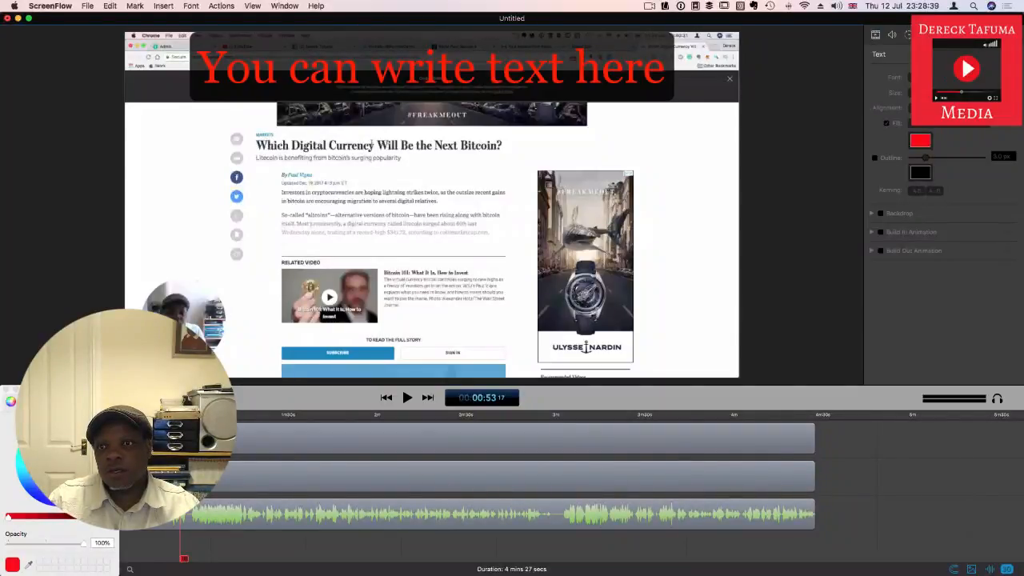
left_click(942, 34)
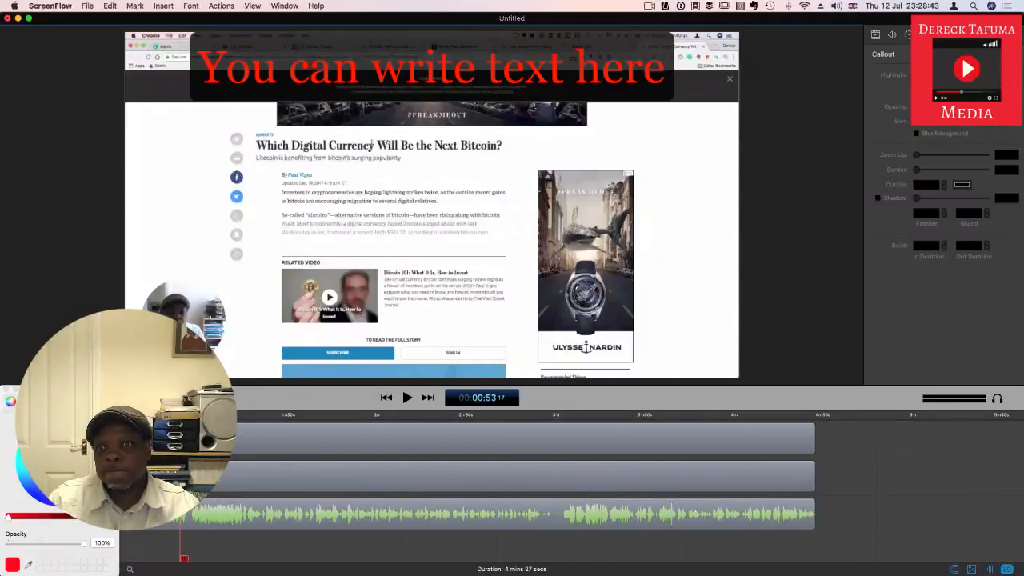
left_click(404, 478)
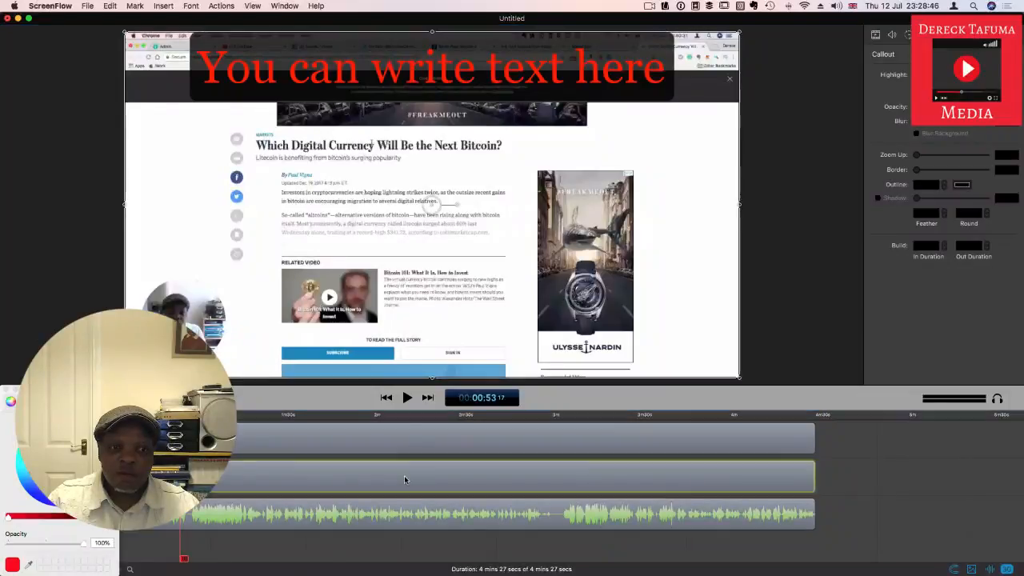
left_click(7, 390)
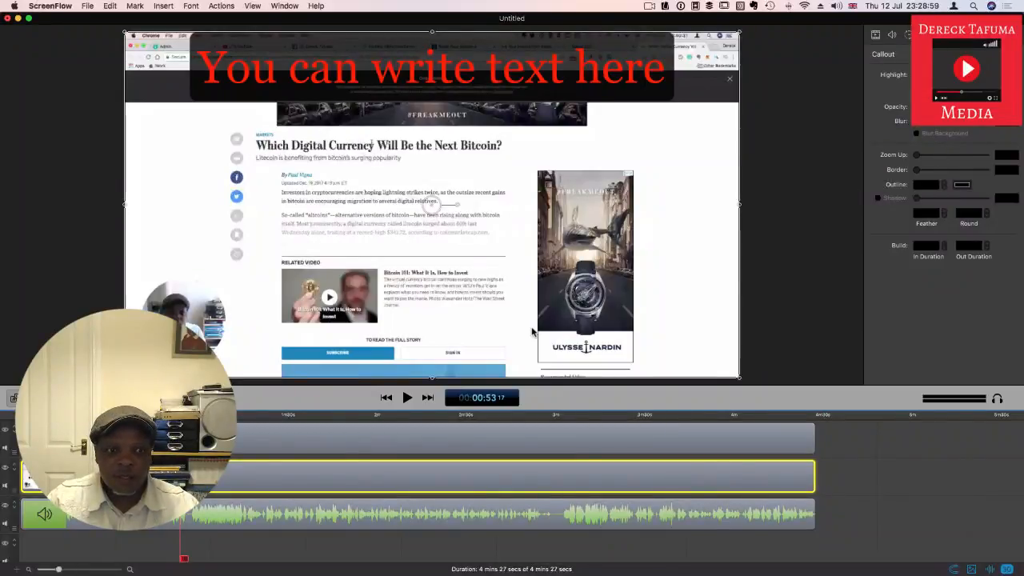
Step: Try adding a callout action to the video clip beneath the title text
left_click(285, 508)
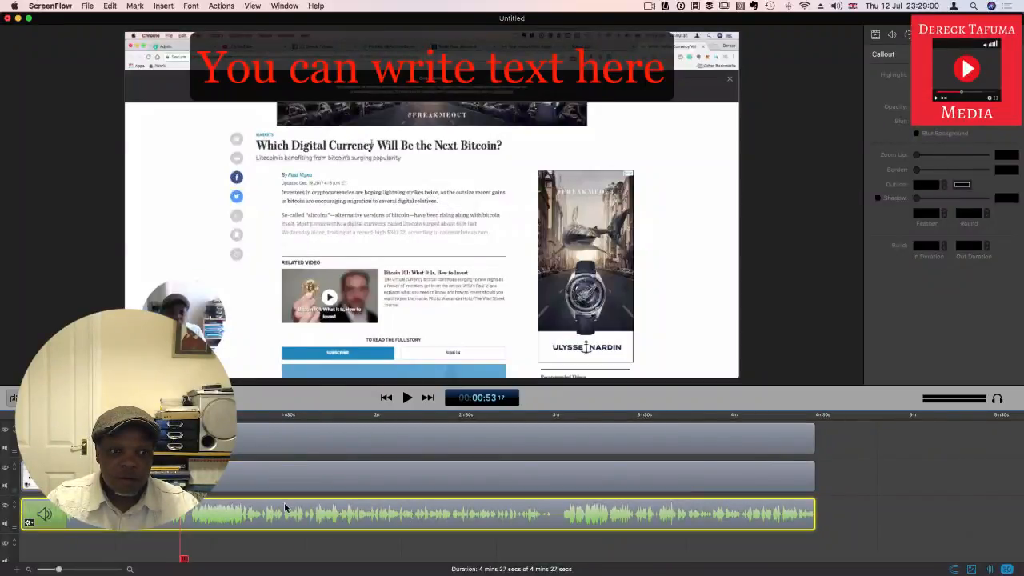
left_click(292, 472)
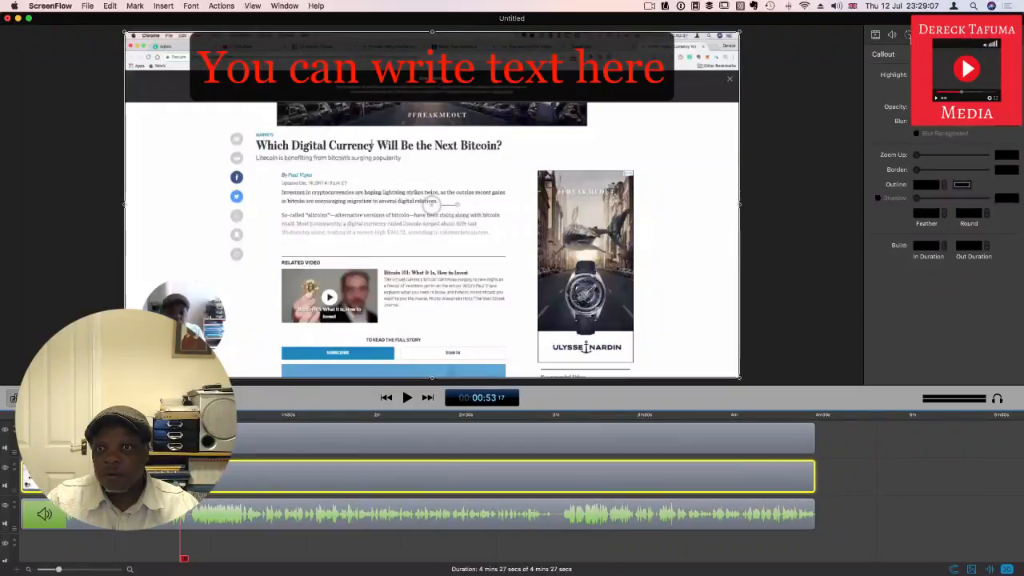
left_click(910, 34)
left_click(925, 34)
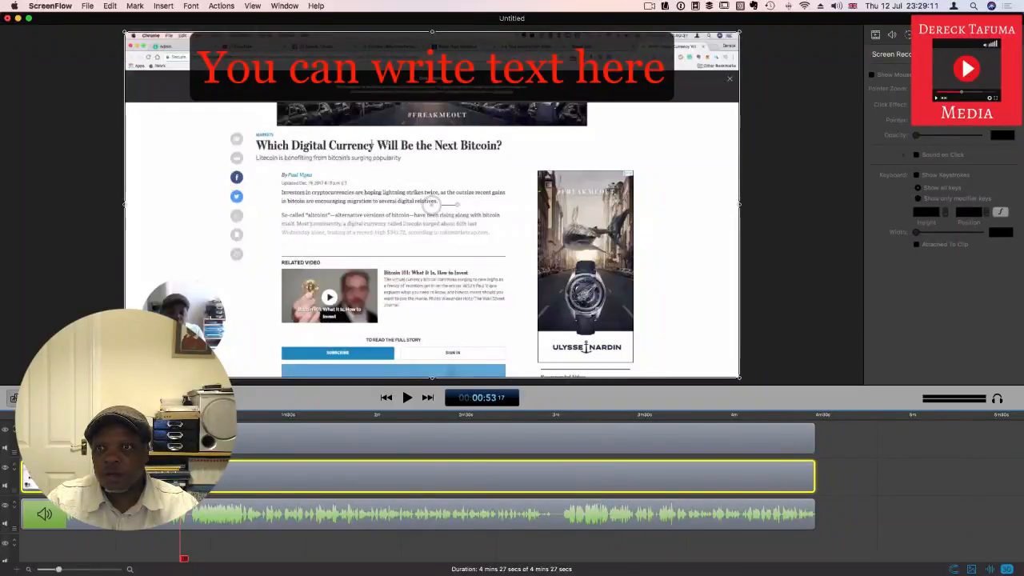
left_click(942, 34)
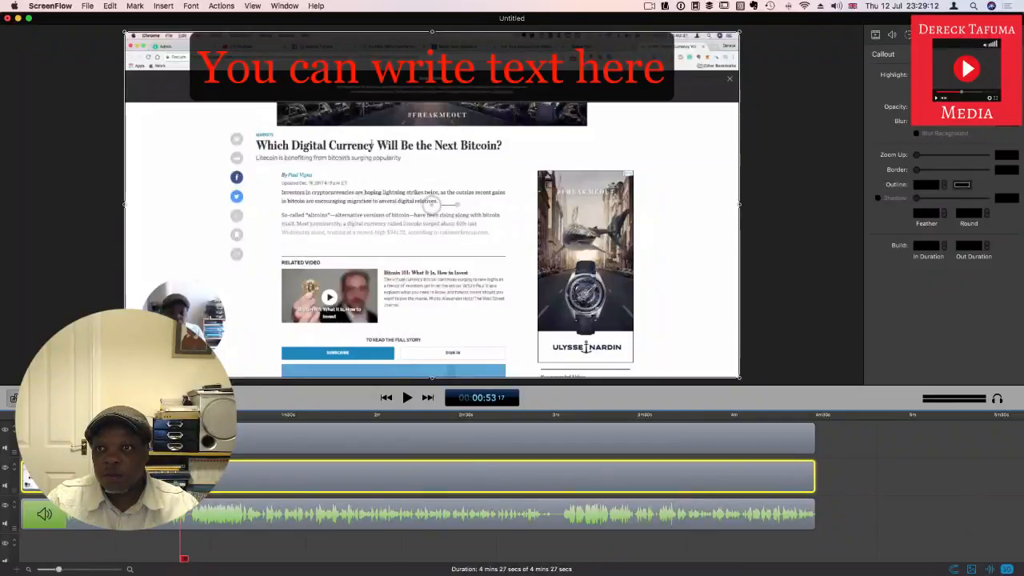
left_click(953, 112)
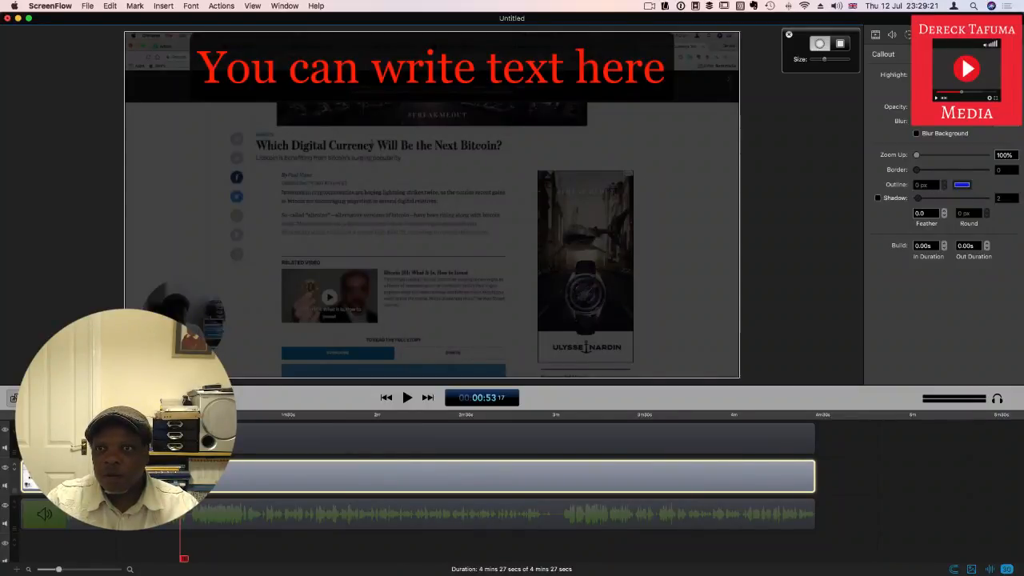
Step: Try blurring the background around the callout, turn the blur off again and leave the video clip selected
left_click(917, 134)
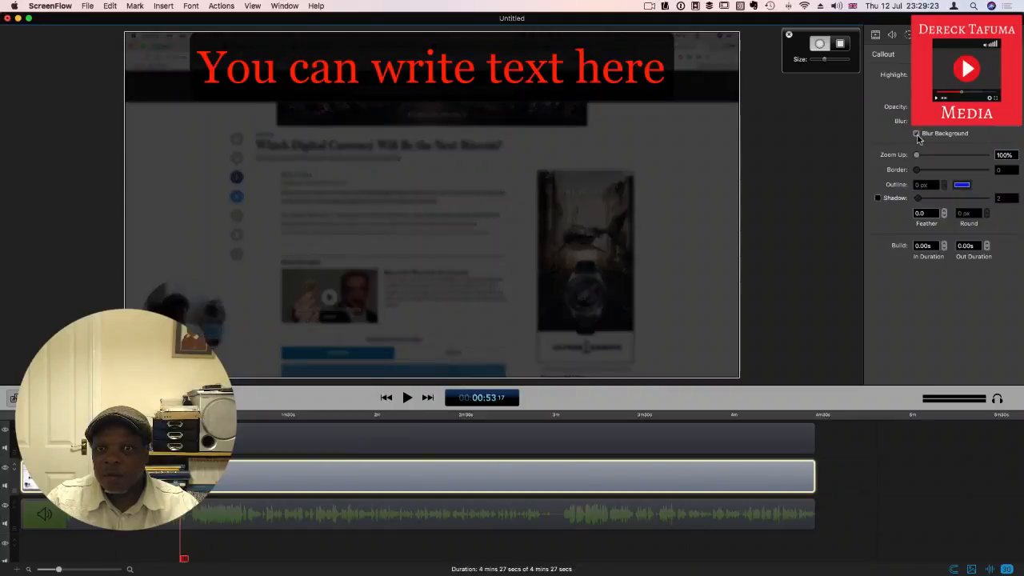
left_click(917, 135)
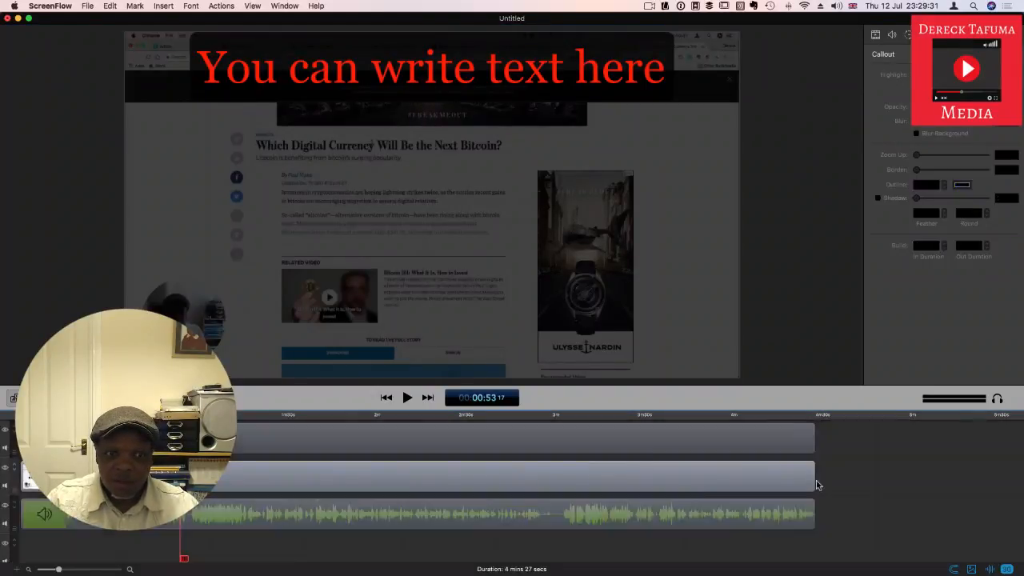
left_click(881, 484)
left_click(192, 477)
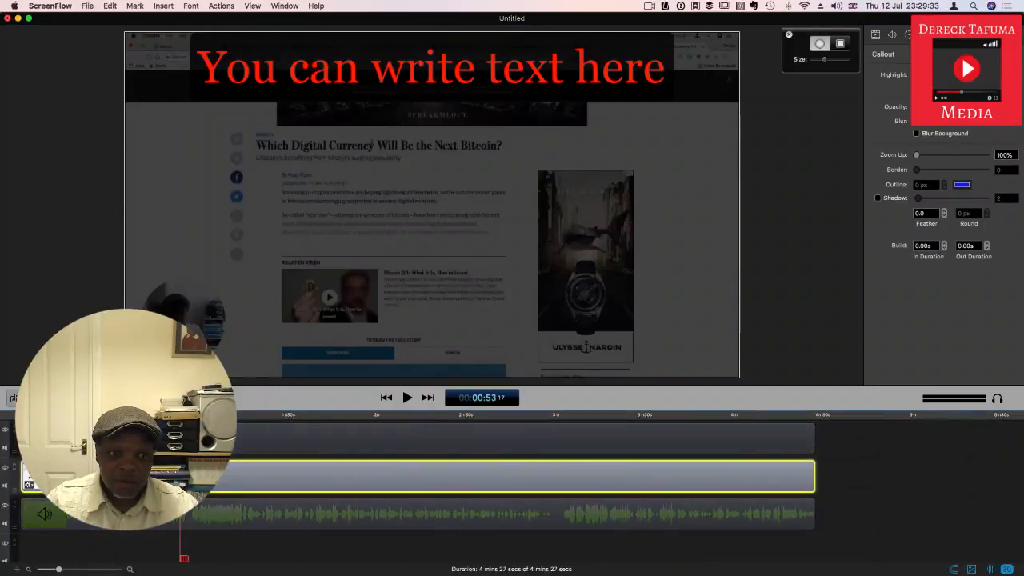
left_click(911, 450)
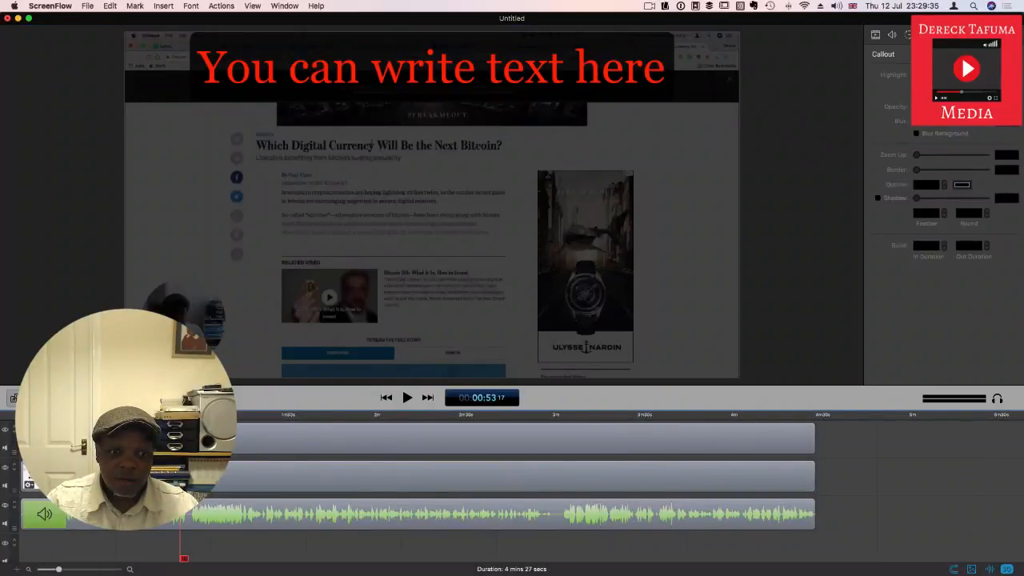
left_click(128, 477)
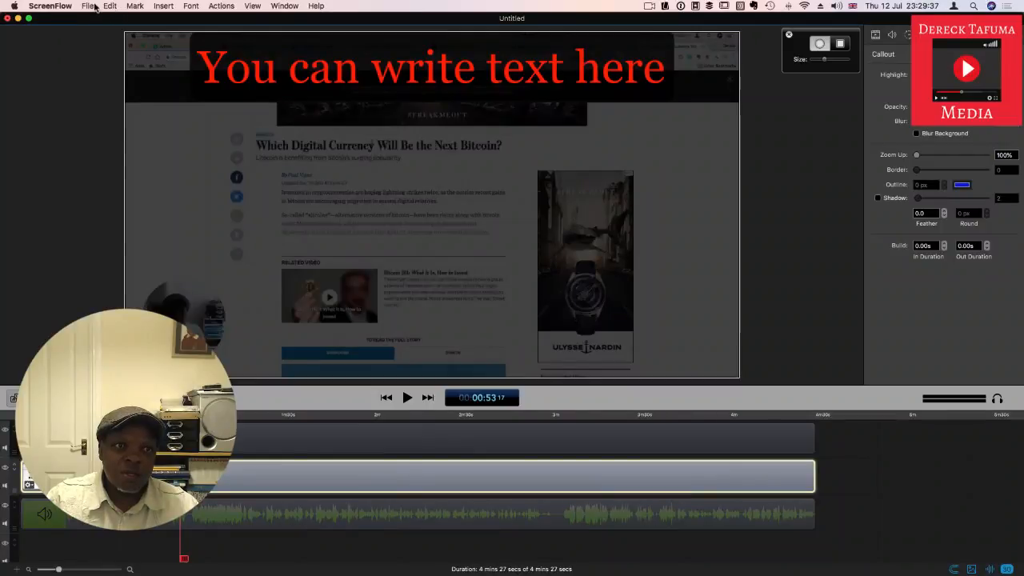
Step: Undo the background blur changes and the callout added to the video clip
left_click(110, 5)
left_click(116, 19)
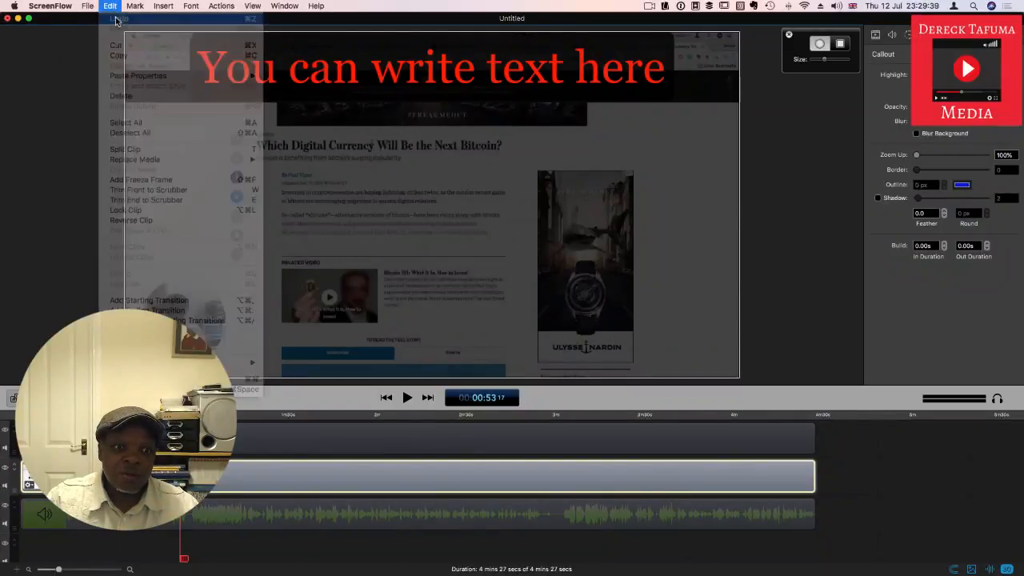
left_click(109, 6)
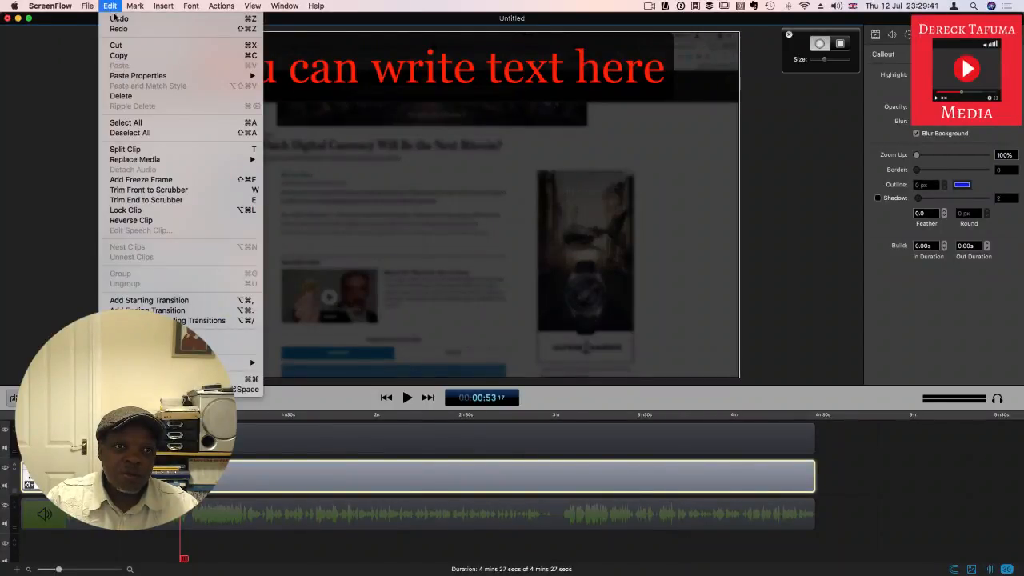
left_click(116, 19)
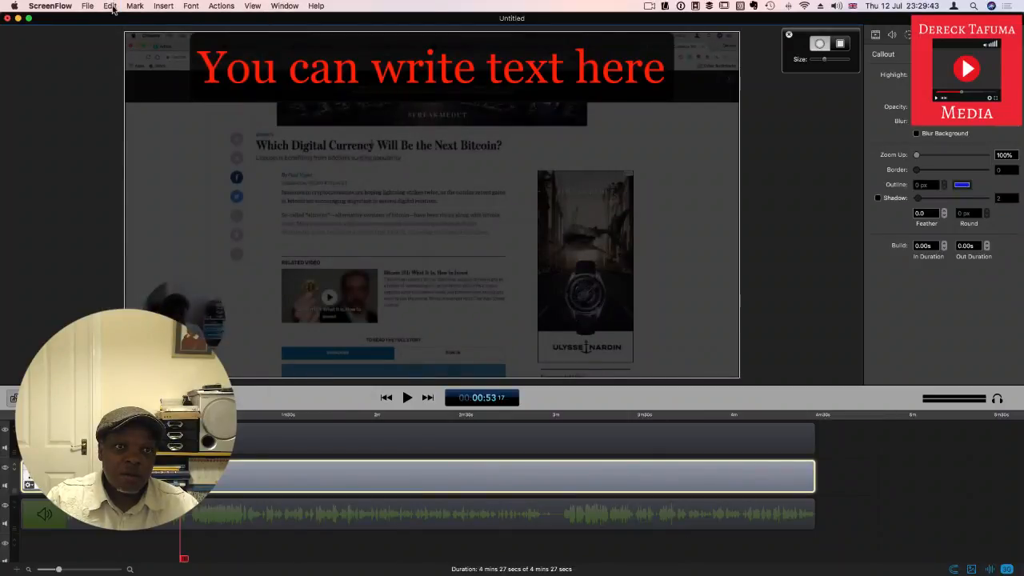
left_click(111, 6)
left_click(119, 19)
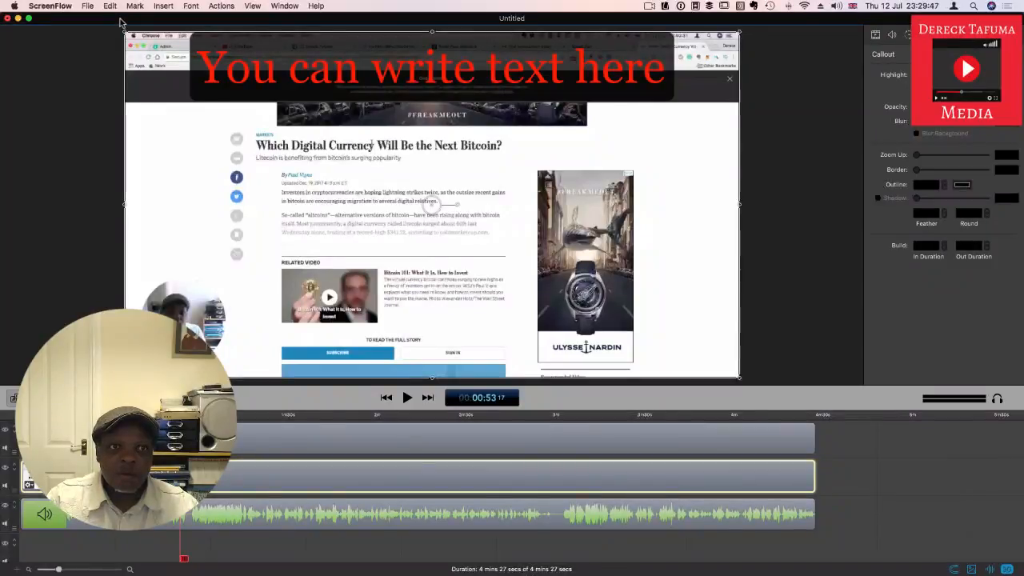
left_click(111, 6)
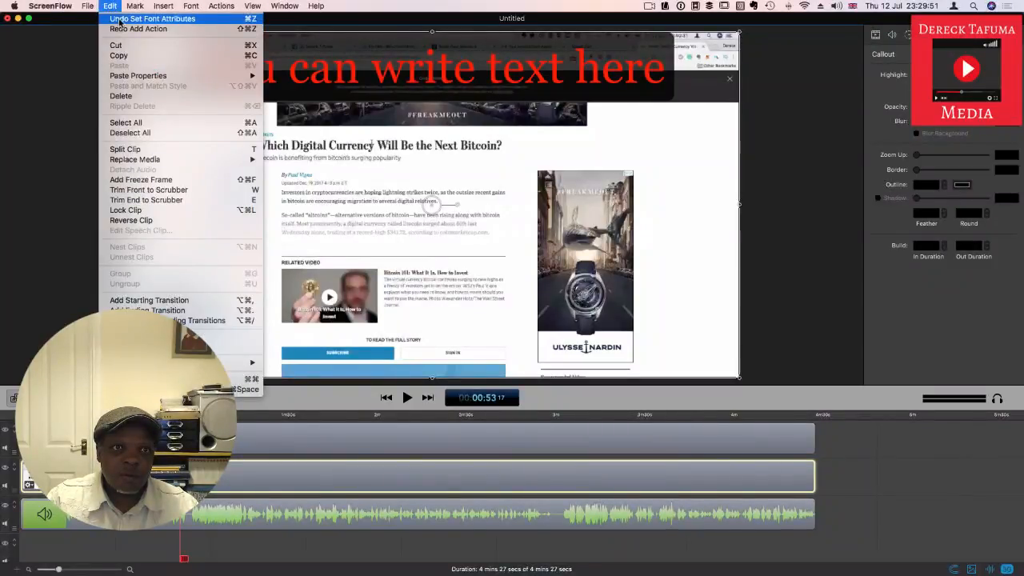
left_click(120, 18)
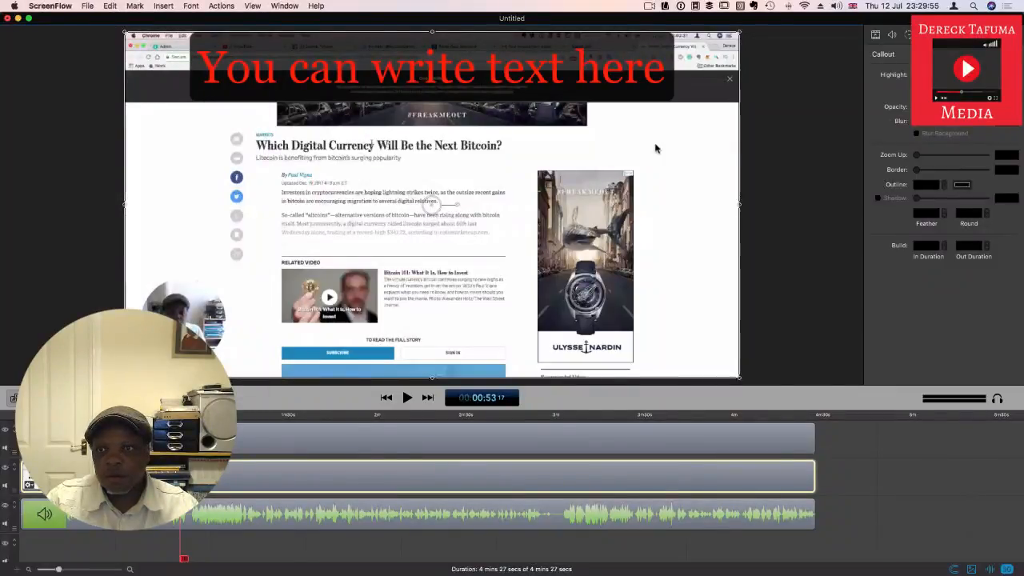
Step: Annotate the video with a blue downward-pointing arrow just above the circular webcam inset
left_click(772, 162)
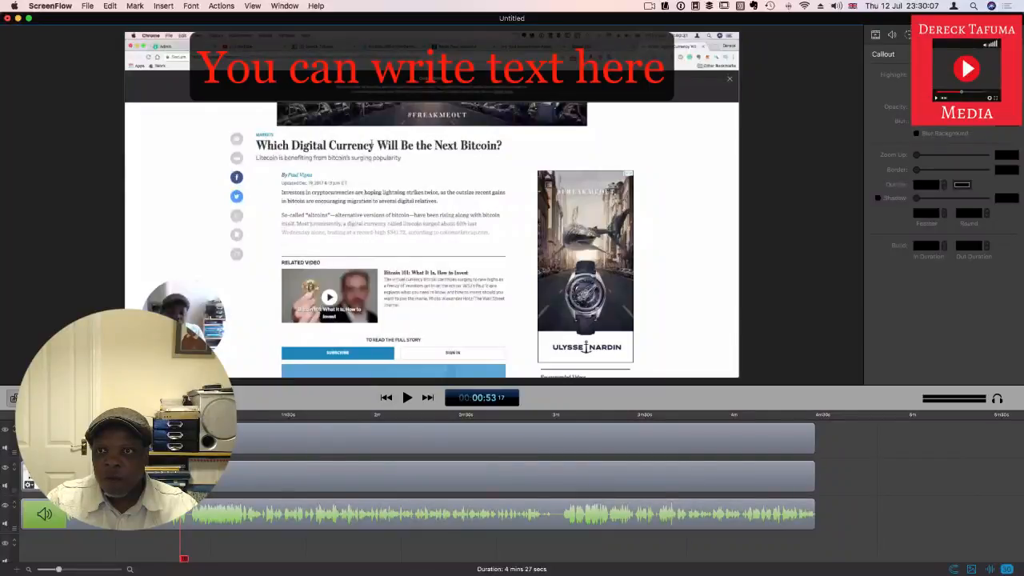
left_click(973, 35)
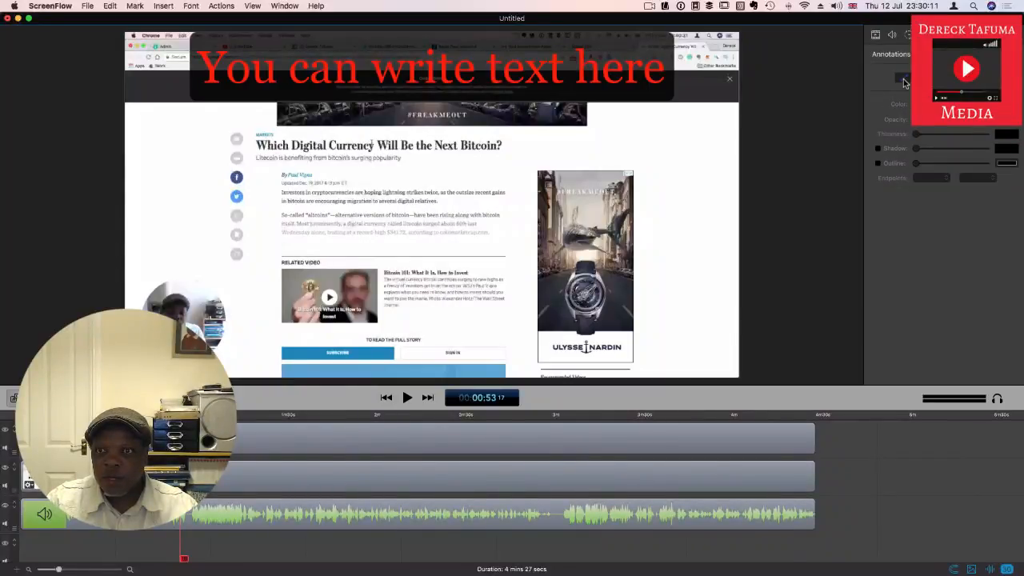
mouse_move(157, 198)
left_mouse_down()
mouse_move(184, 187)
mouse_move(188, 197)
mouse_move(163, 197)
left_mouse_up()
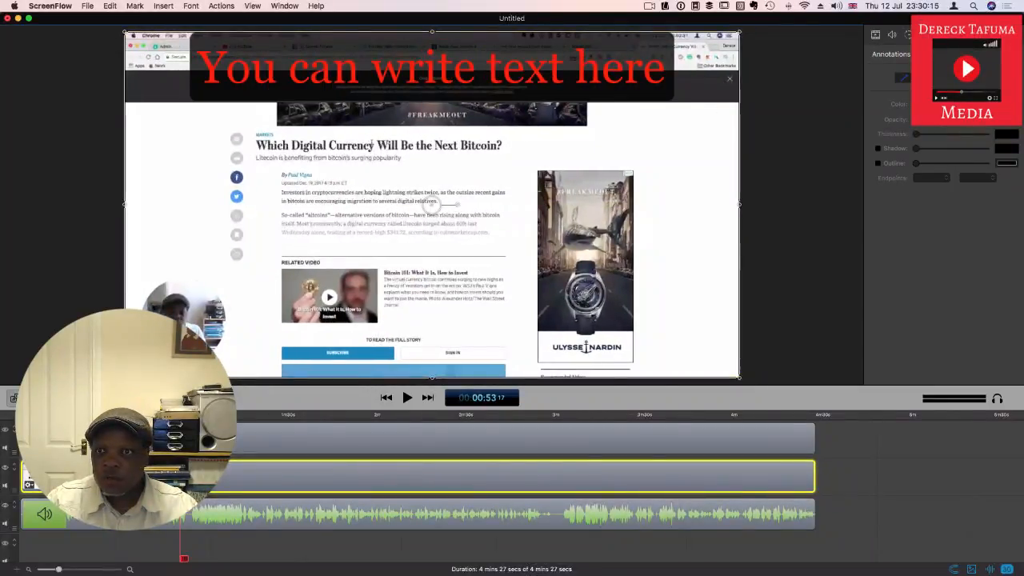
left_click(904, 78)
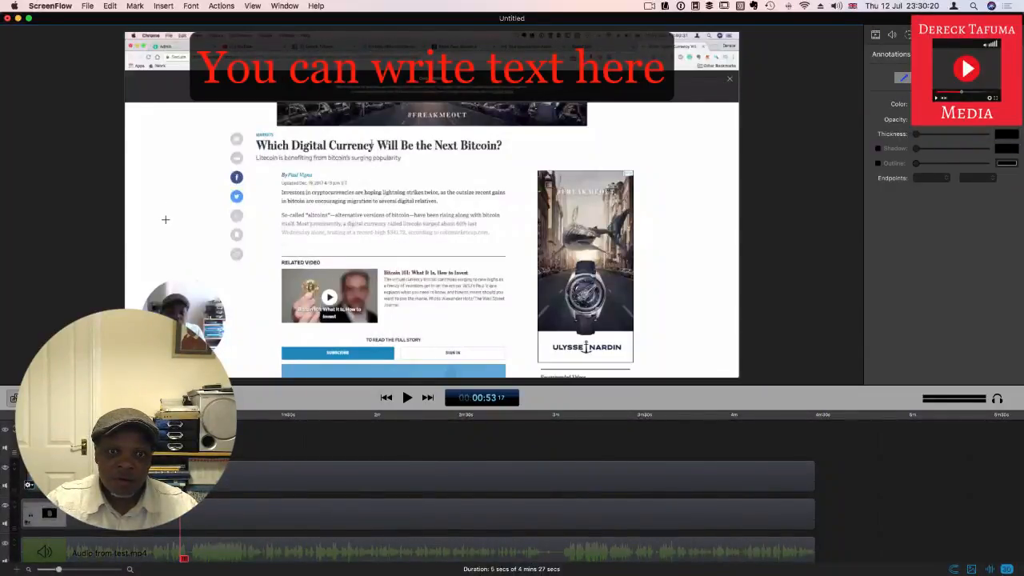
left_click_drag(184, 181, 181, 258)
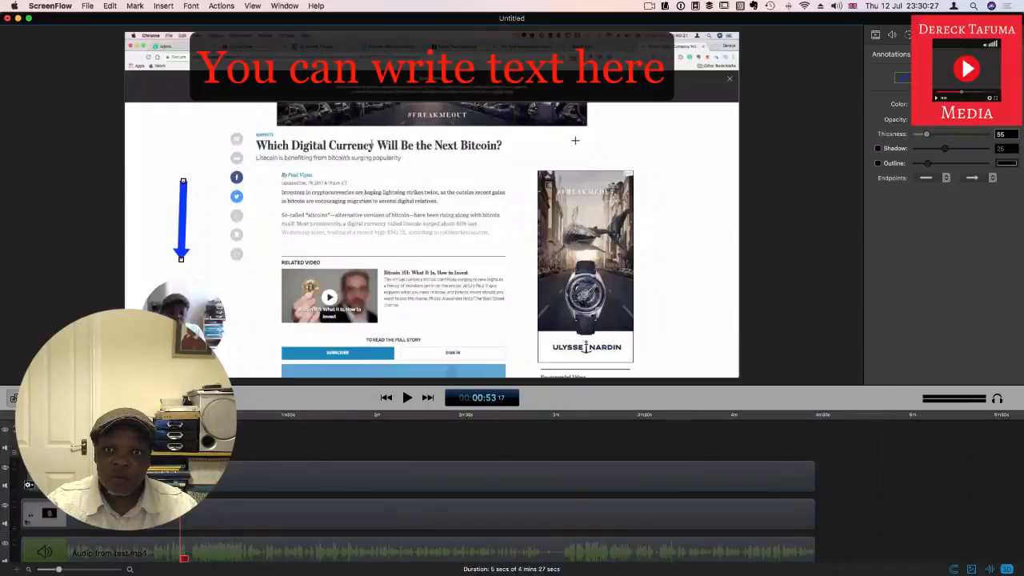
Step: Draw a filled blue rectangle above the watch advert and a blue circle outline over the article text
mouse_move(590, 123)
left_mouse_down()
mouse_move(713, 181)
mouse_move(727, 210)
left_mouse_up()
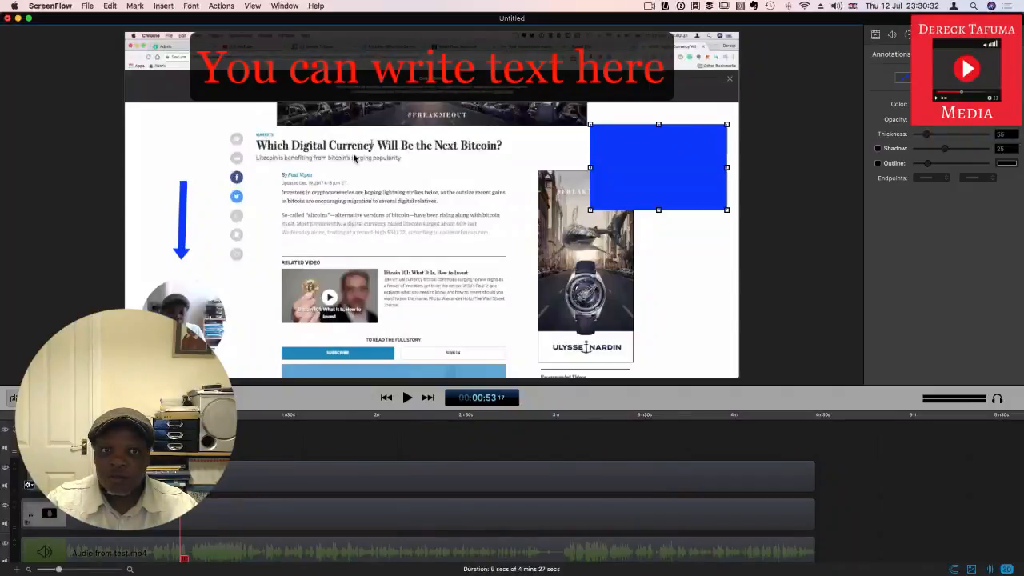
mouse_move(325, 154)
left_mouse_down()
mouse_move(443, 207)
mouse_move(489, 268)
mouse_move(506, 326)
left_mouse_up()
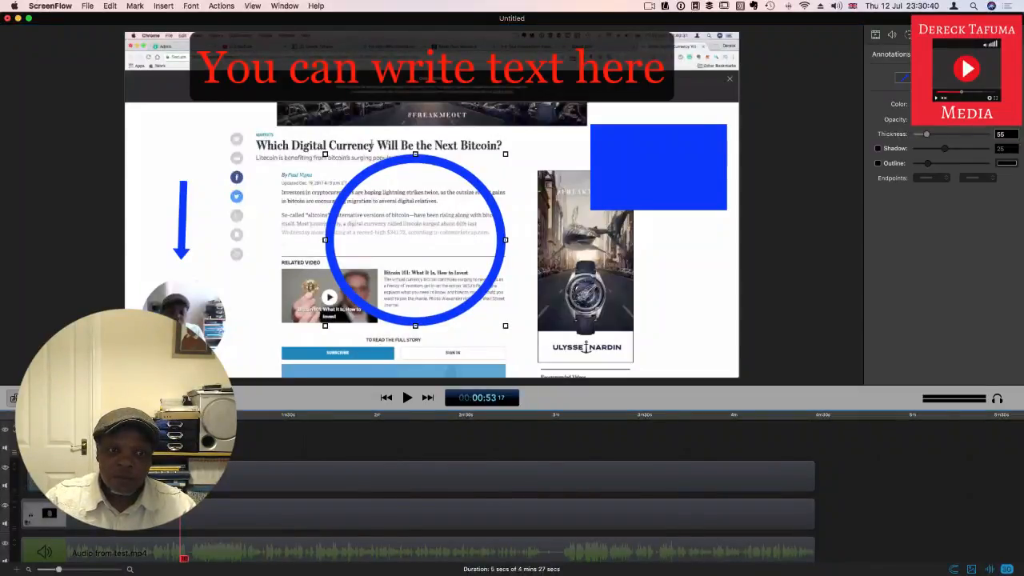
Step: Extend the annotations clip to 37 seconds on the timeline and preview it with a short playback
left_click_drag(197, 447, 293, 451)
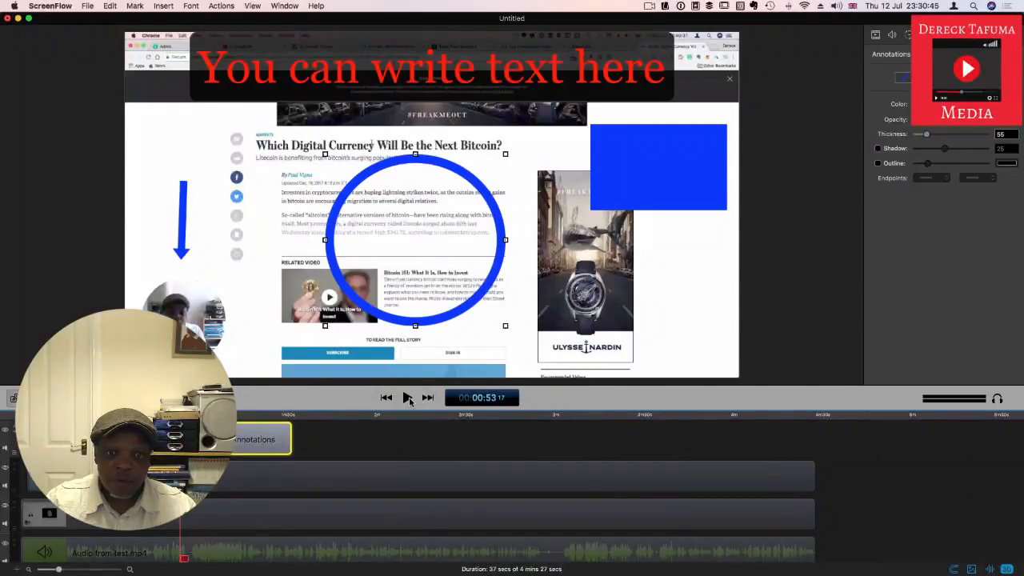
left_click(407, 398)
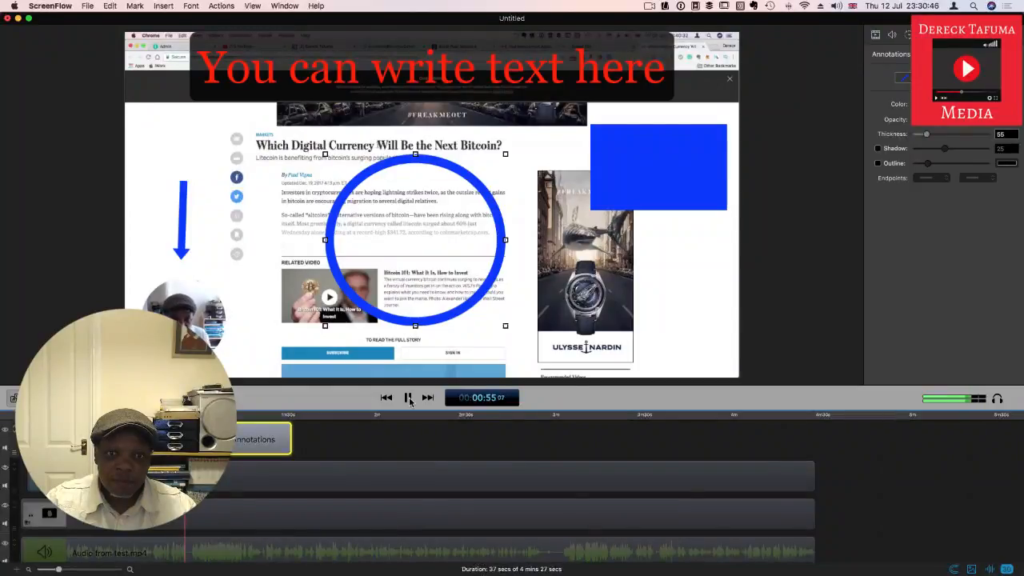
left_click(408, 398)
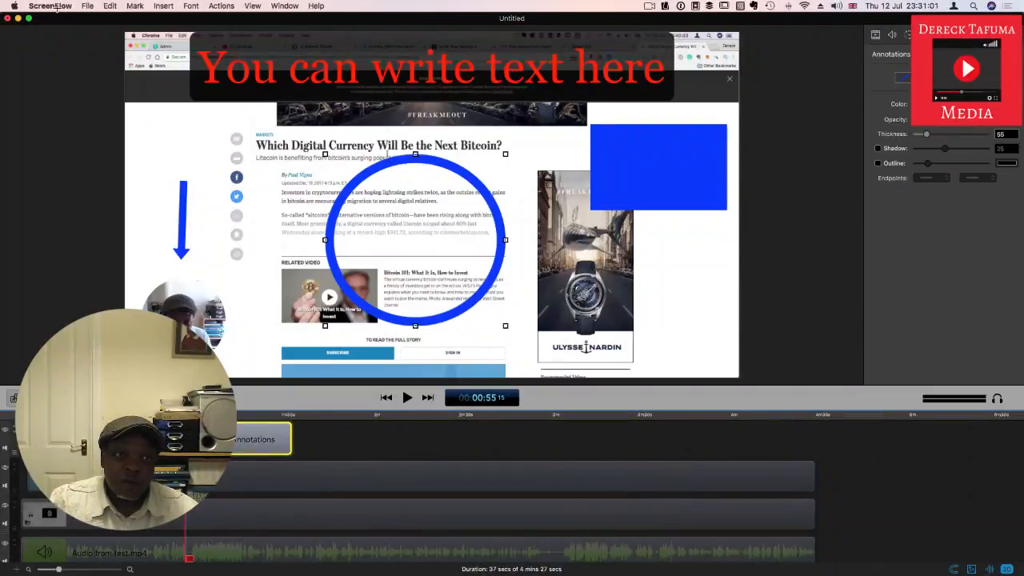
Step: Start publishing the video to Facebook and sign in to the account
left_click(88, 7)
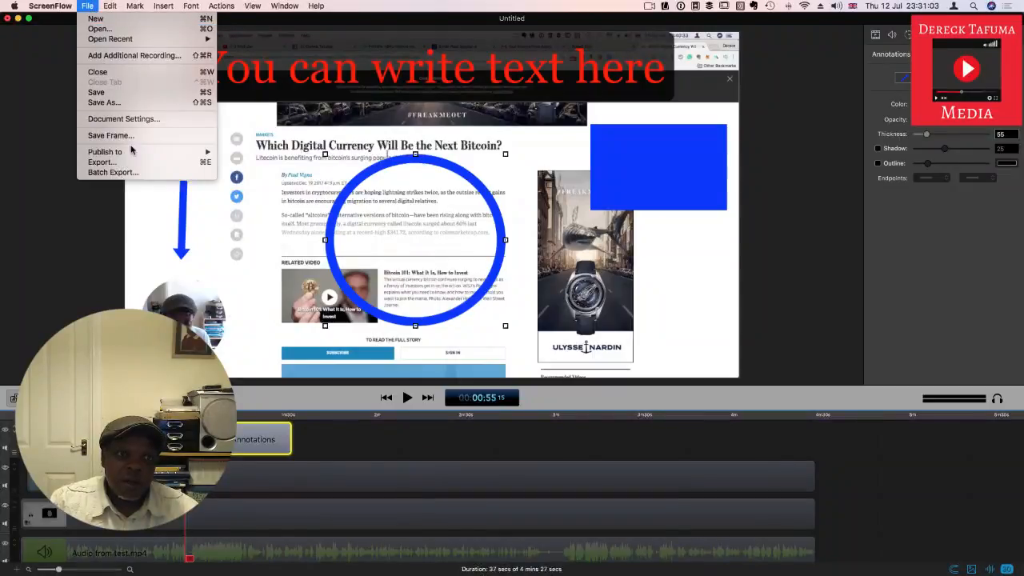
mouse_move(135, 153)
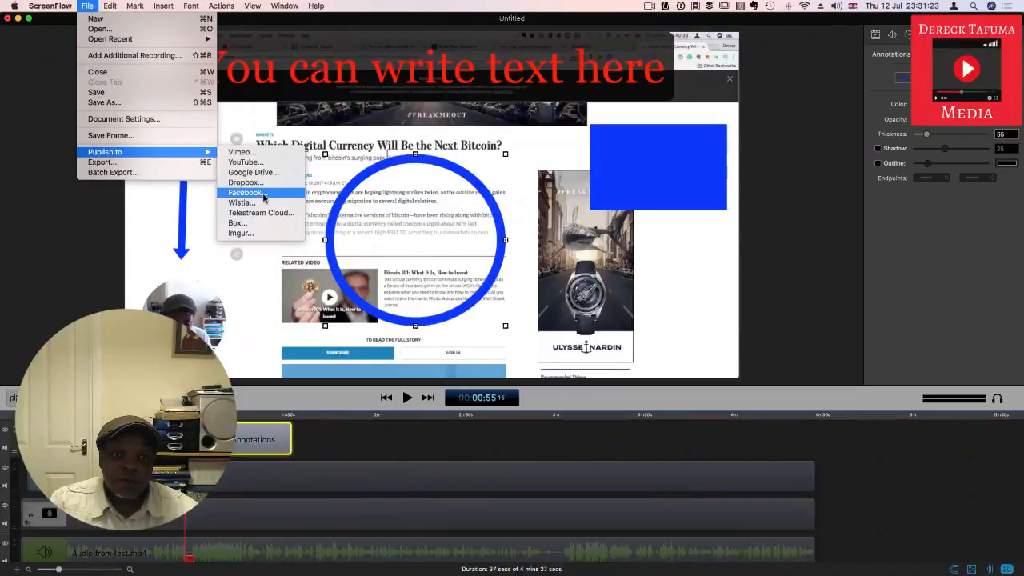
left_click(264, 195)
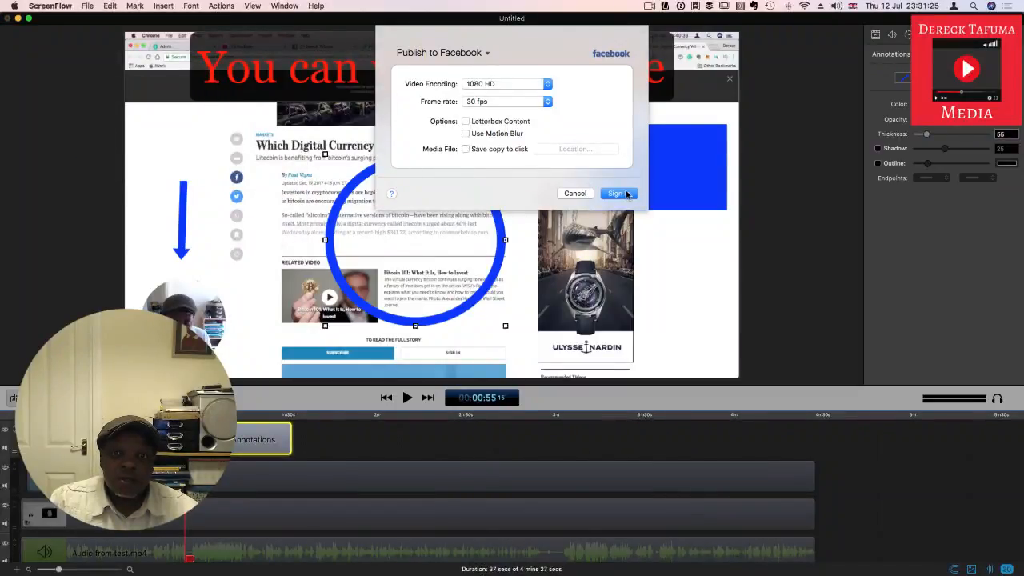
left_click(620, 194)
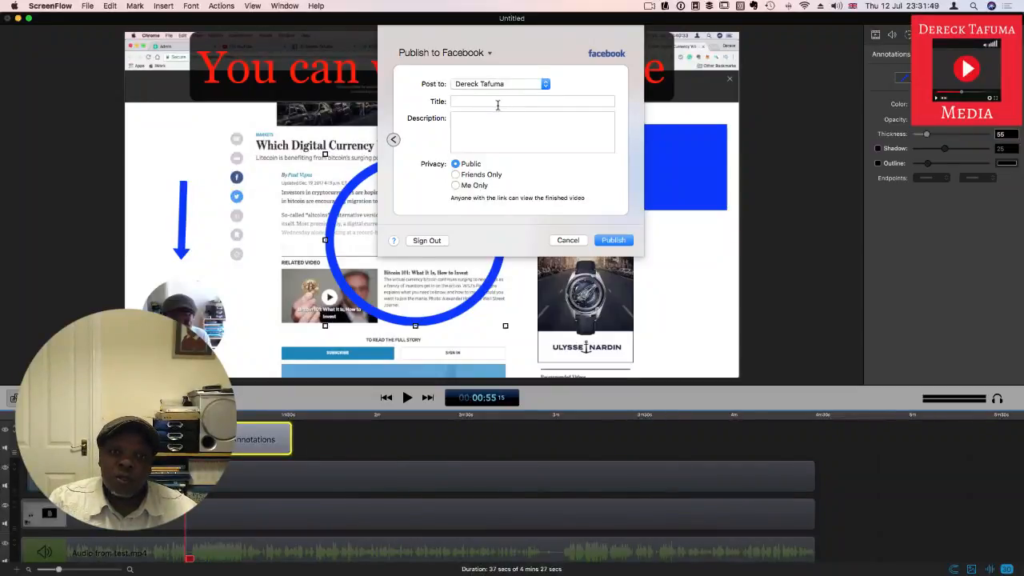
Step: Title the Facebook post "How to edit videos with ScreenFlow and publish to Facebook"
left_click(476, 101)
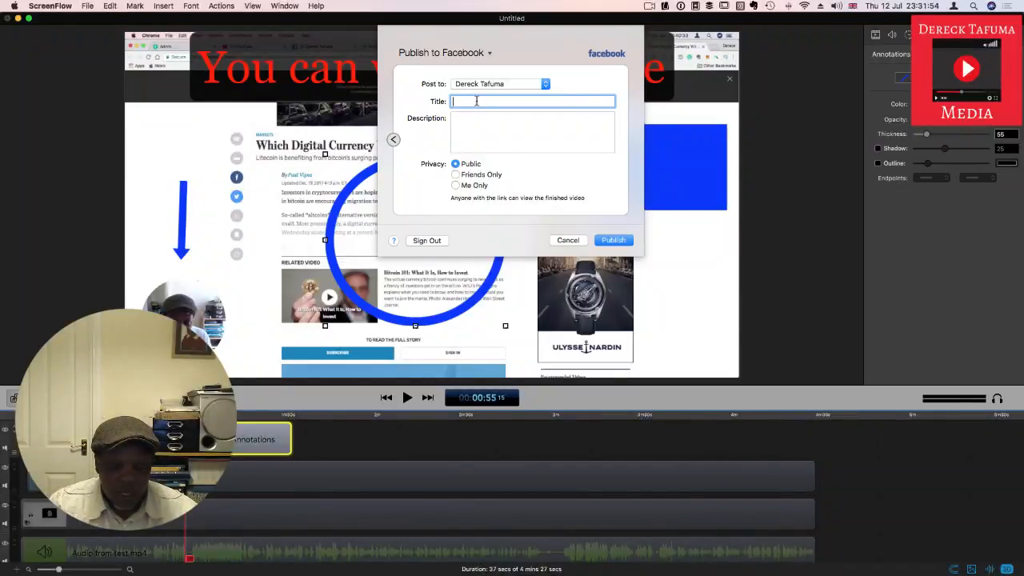
type("How")
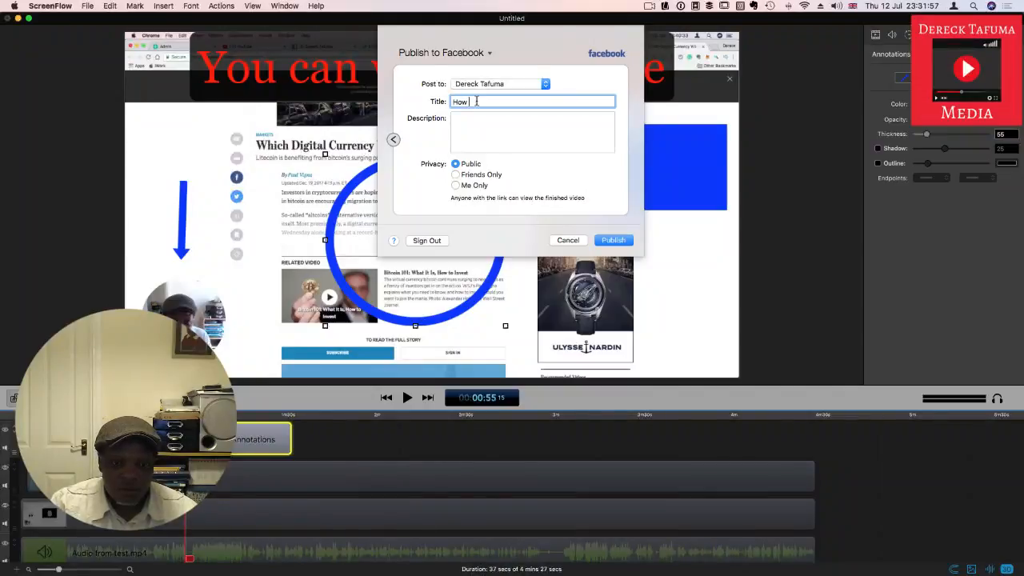
type(" to")
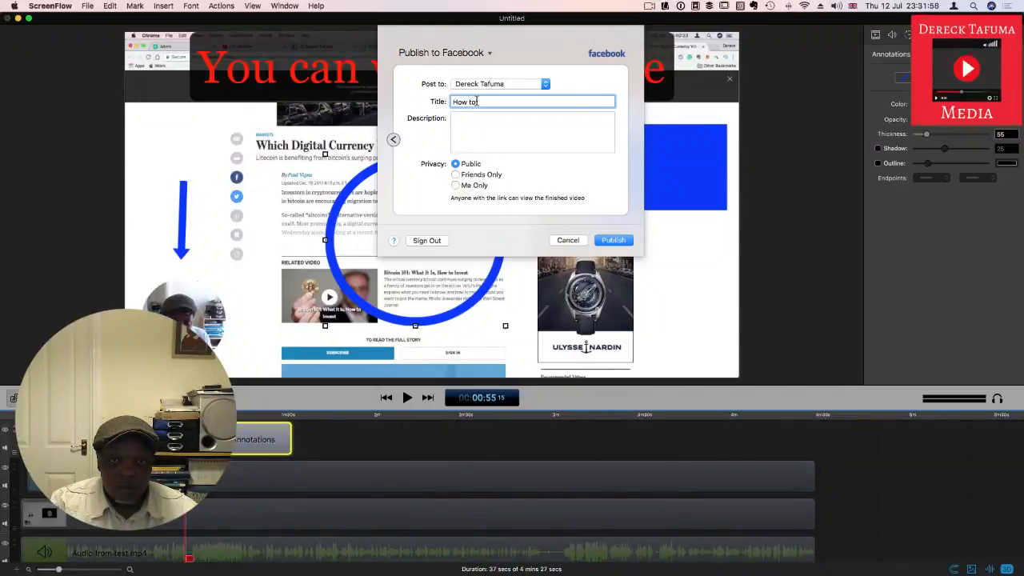
type(" edit videos ")
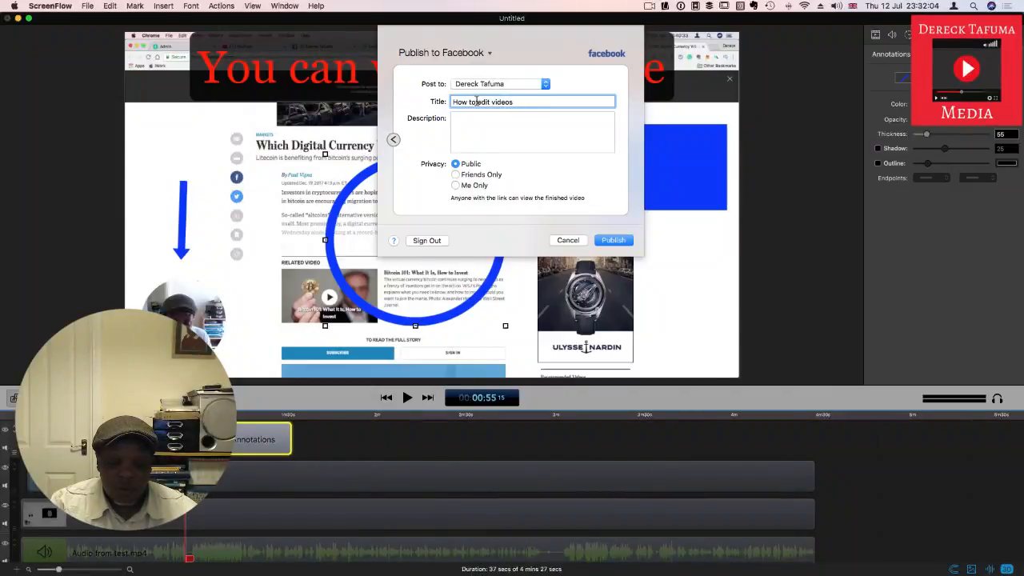
type("with")
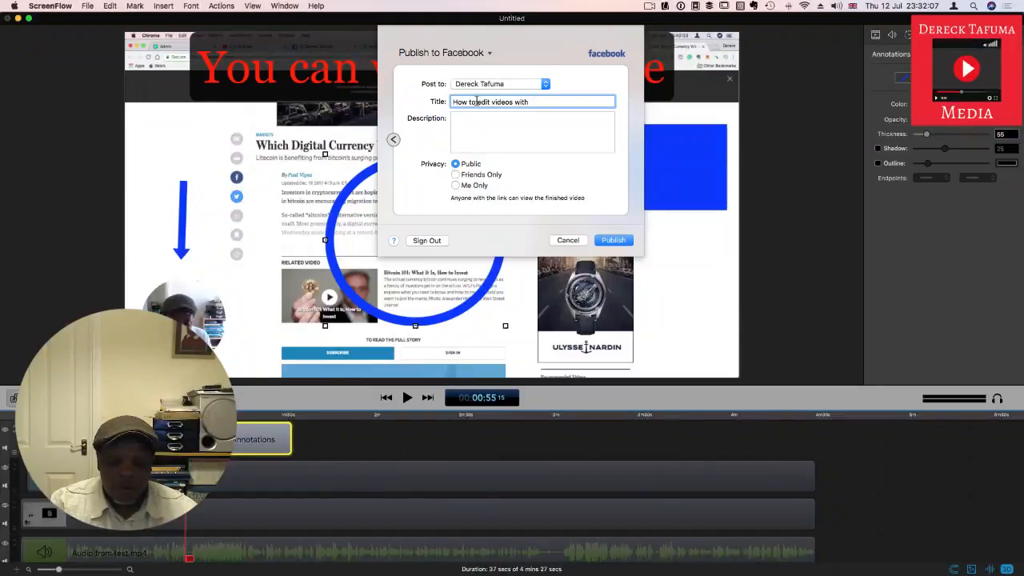
type(" SC")
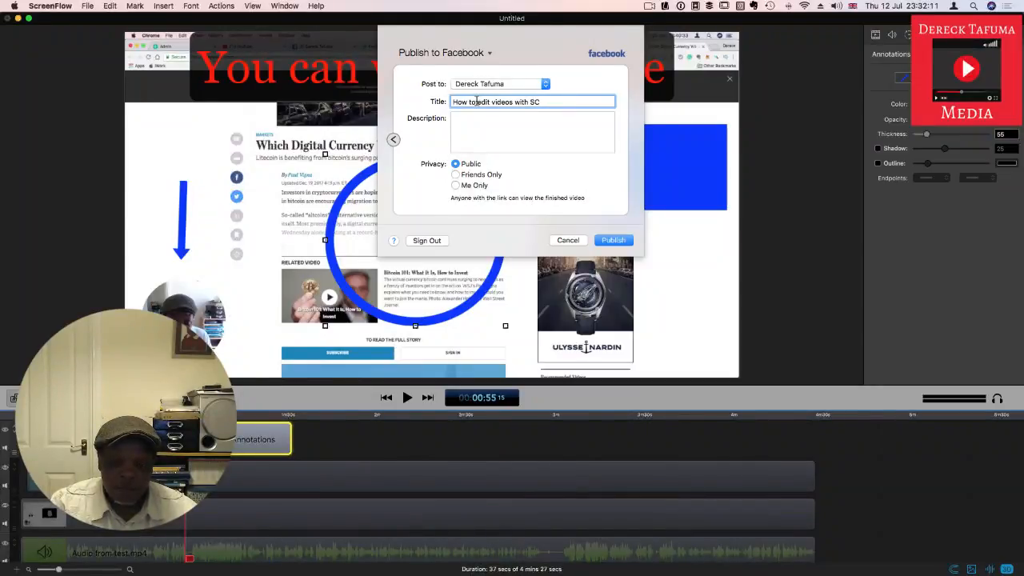
type("creenFl")
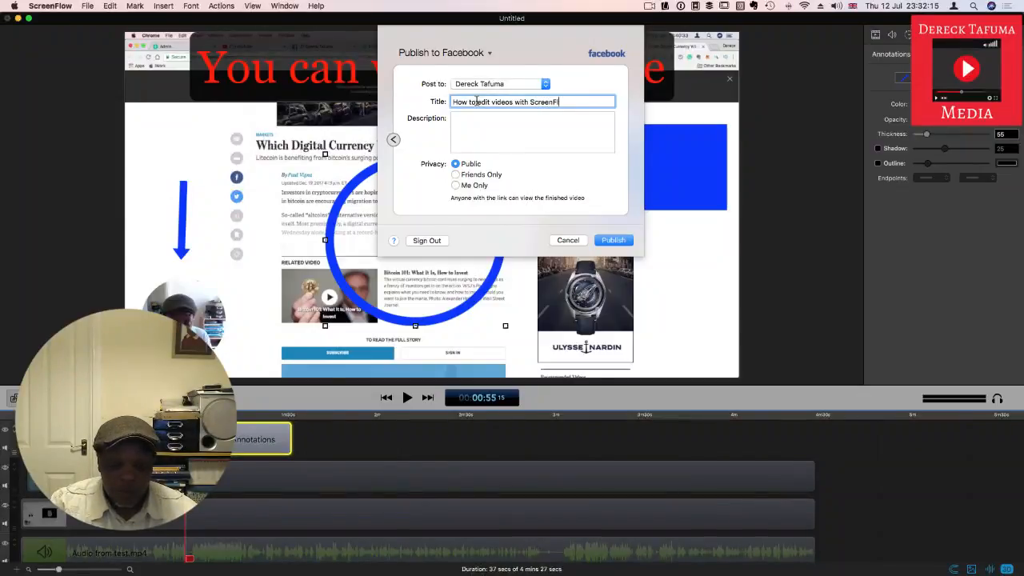
type("ow and ")
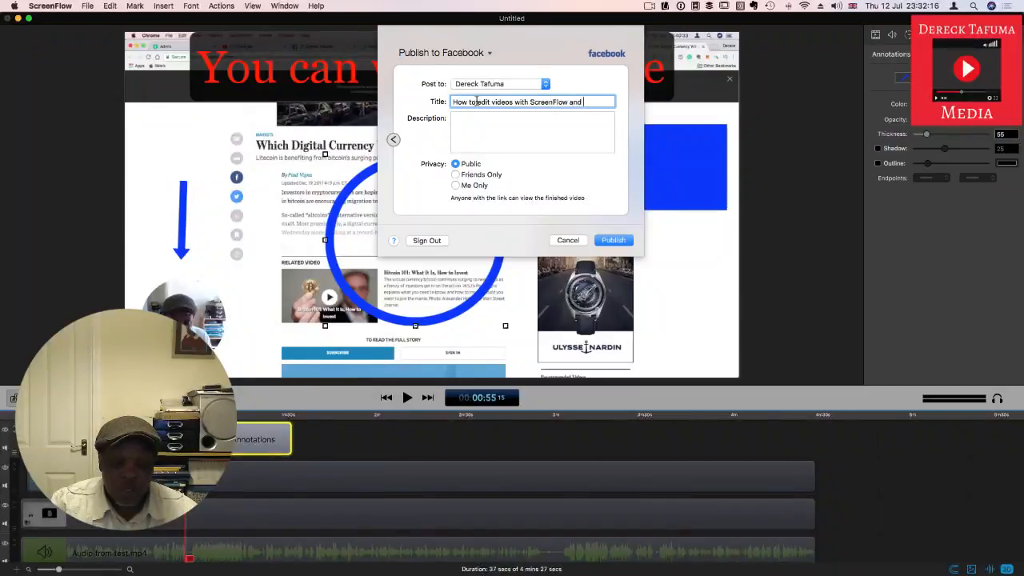
type("pub")
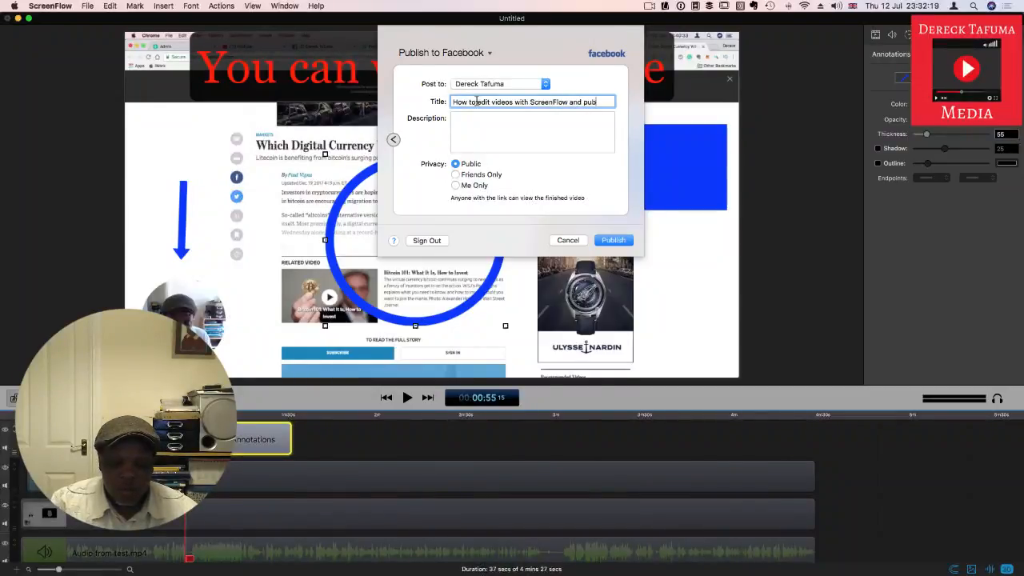
type("lish to ")
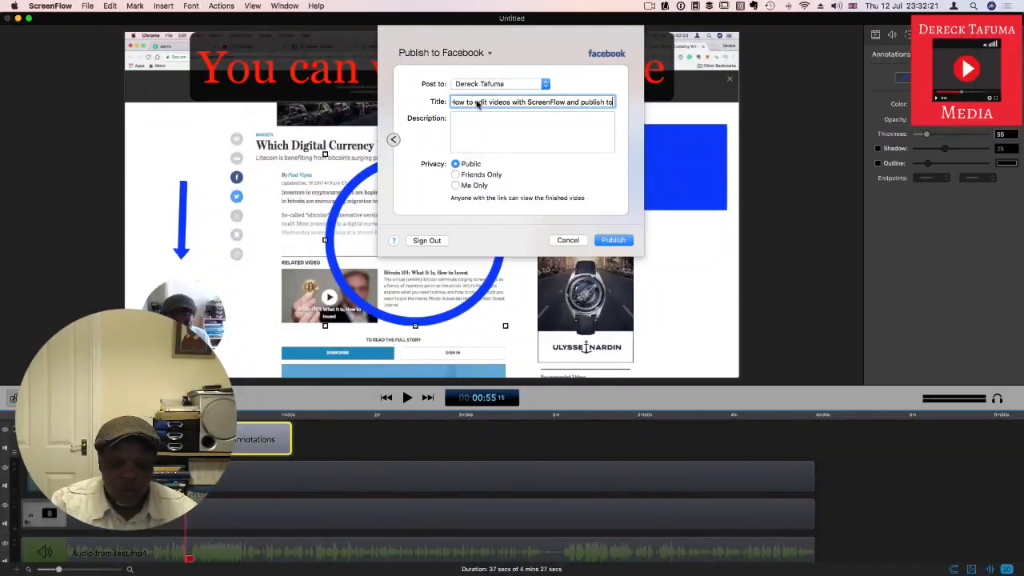
type("Faceb")
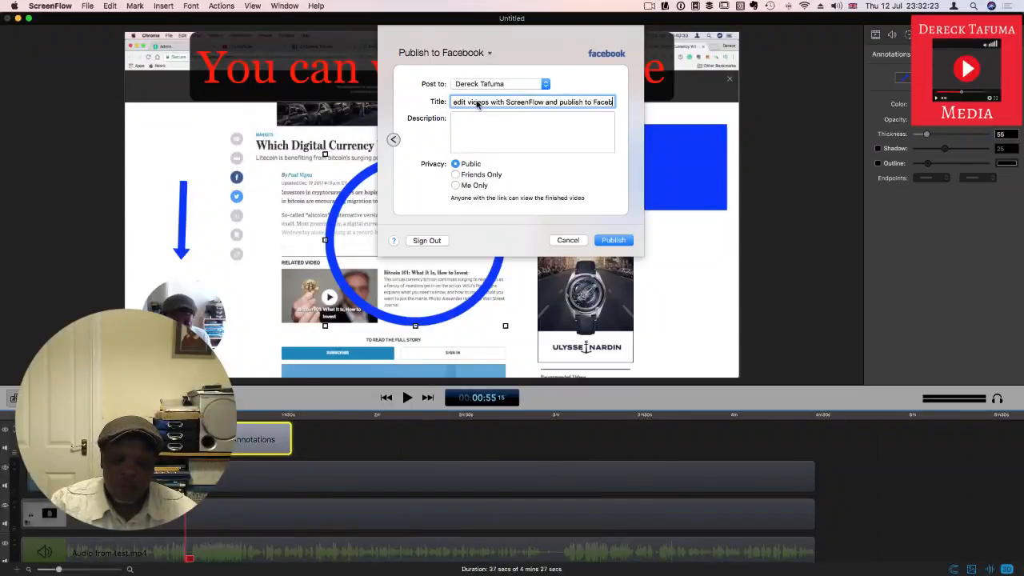
type("ook")
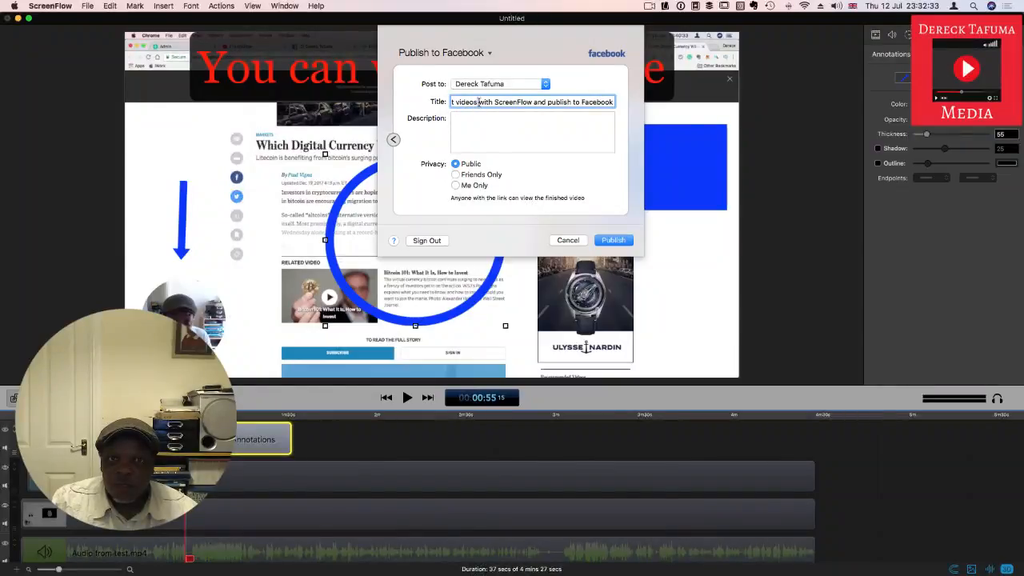
Step: Select the entire post title and clear it
triple_click(478, 102)
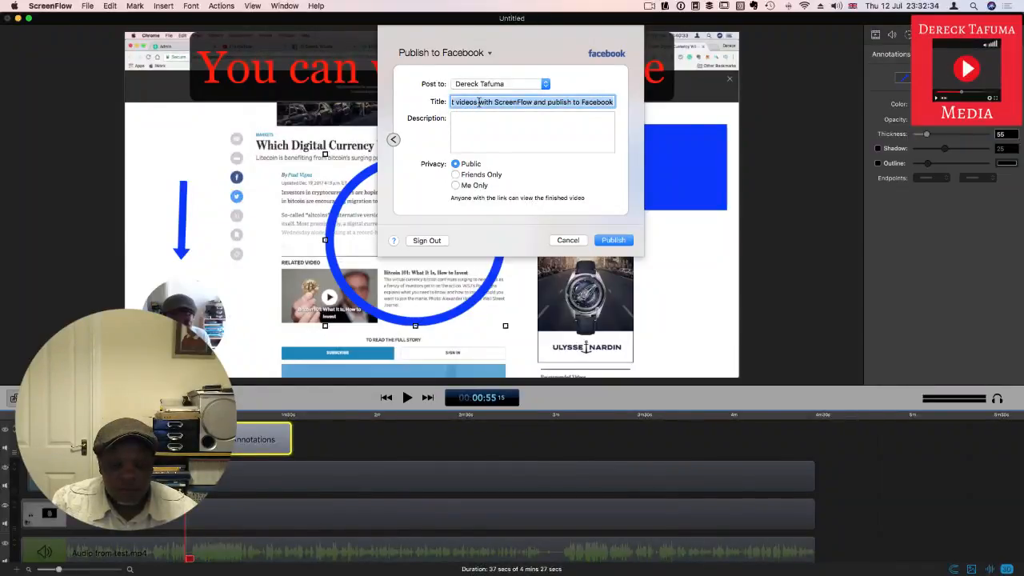
type("g")
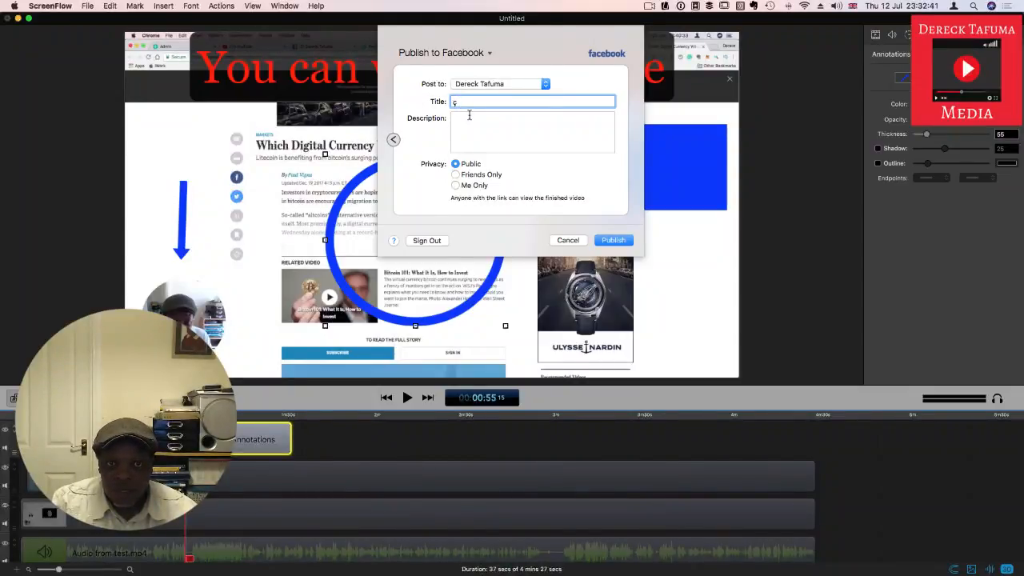
key("BackSpace")
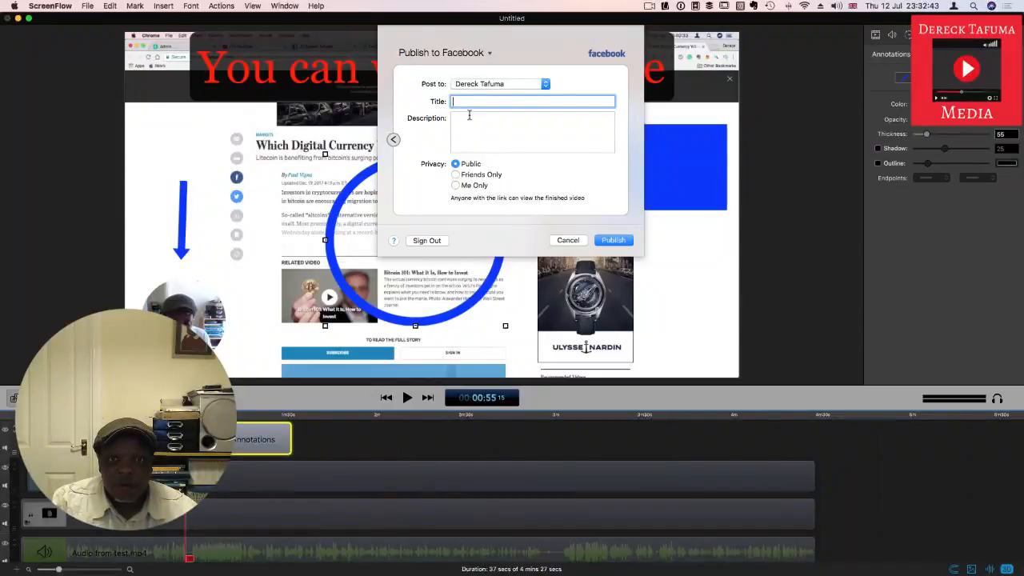
Step: Enter the post title "How to edit video using ScreenFlow and publish to Facebook"
type("Howto ")
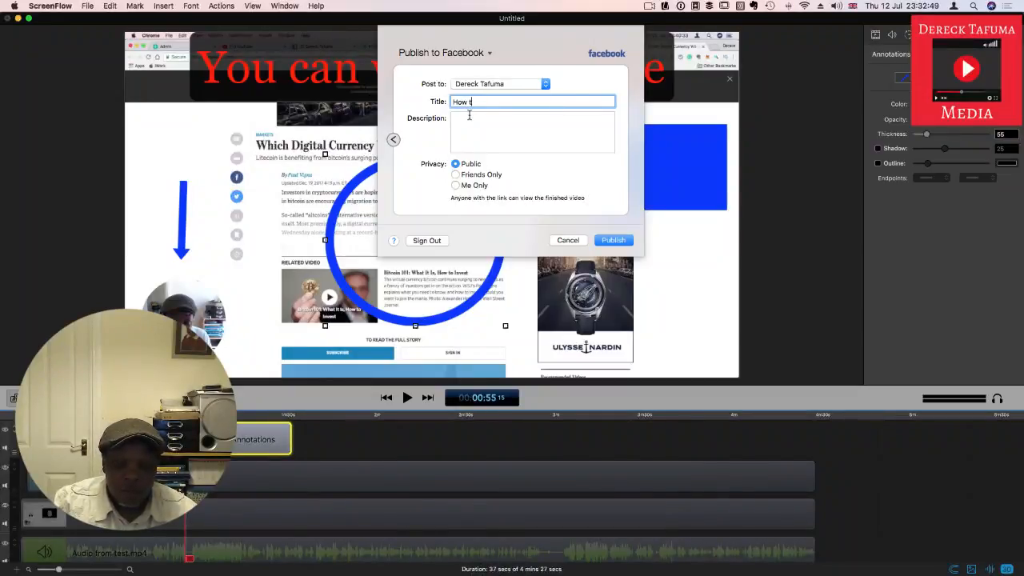
type("o")
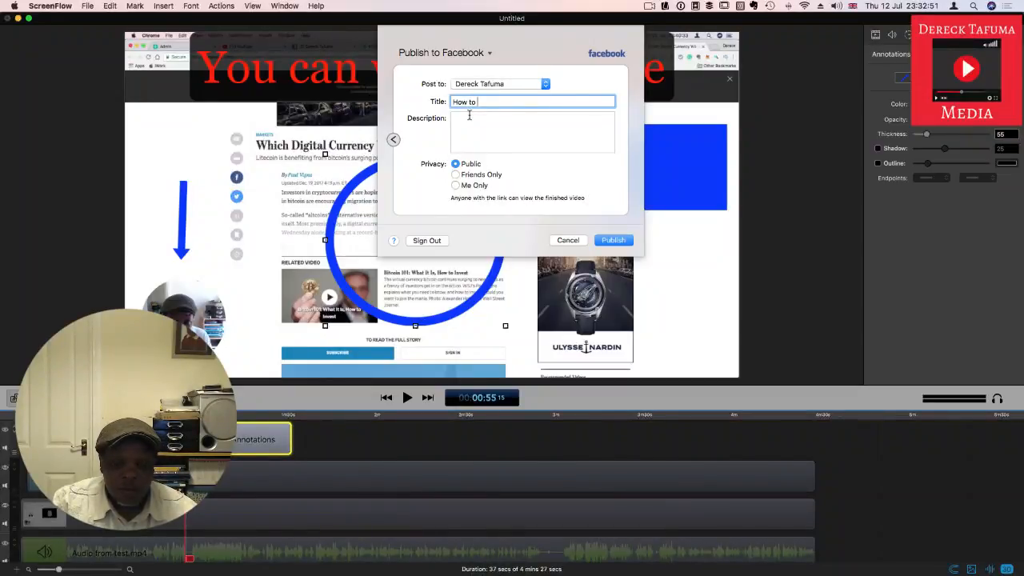
type(" edit vi")
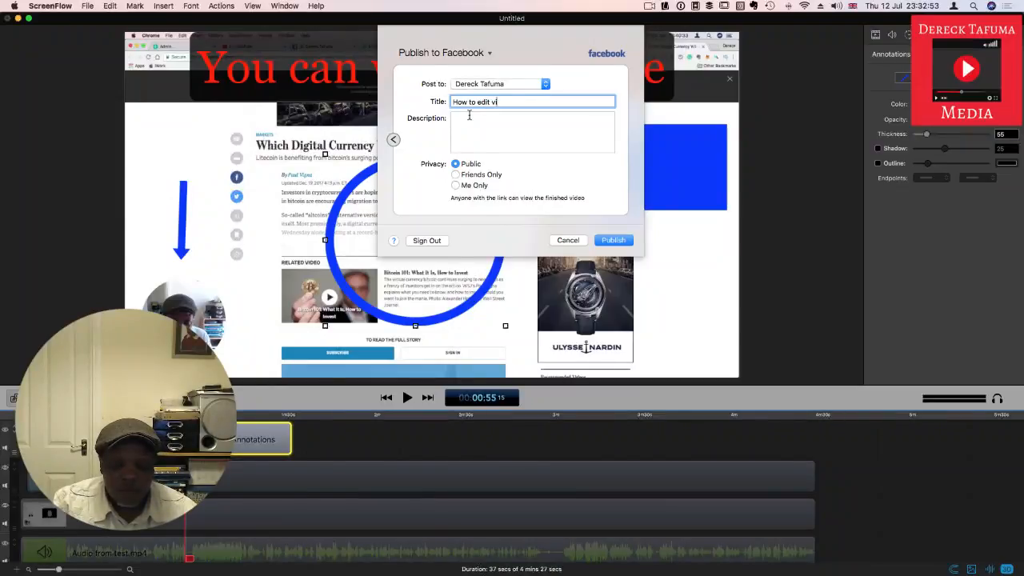
type("deo usi")
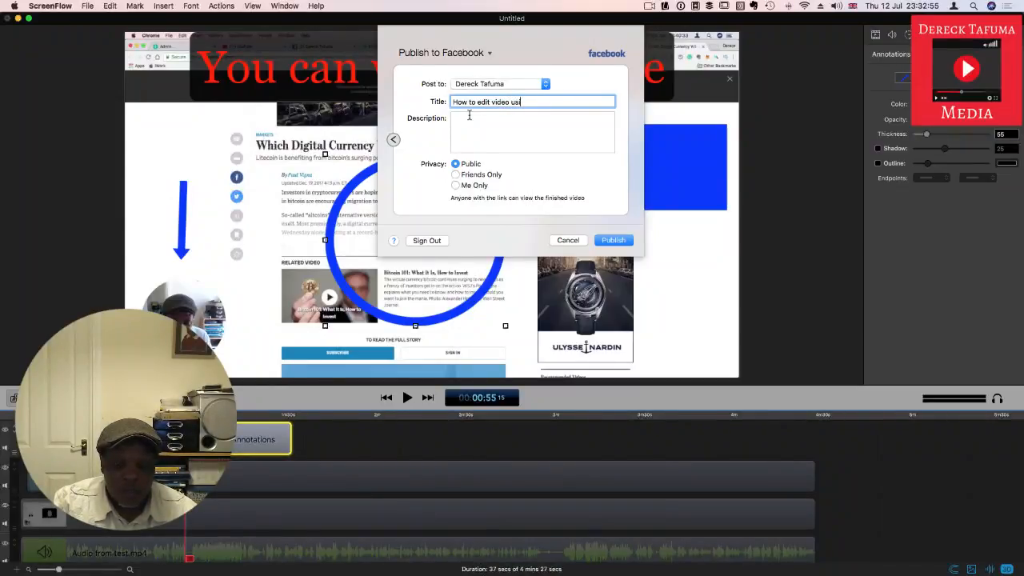
type("ng Scre")
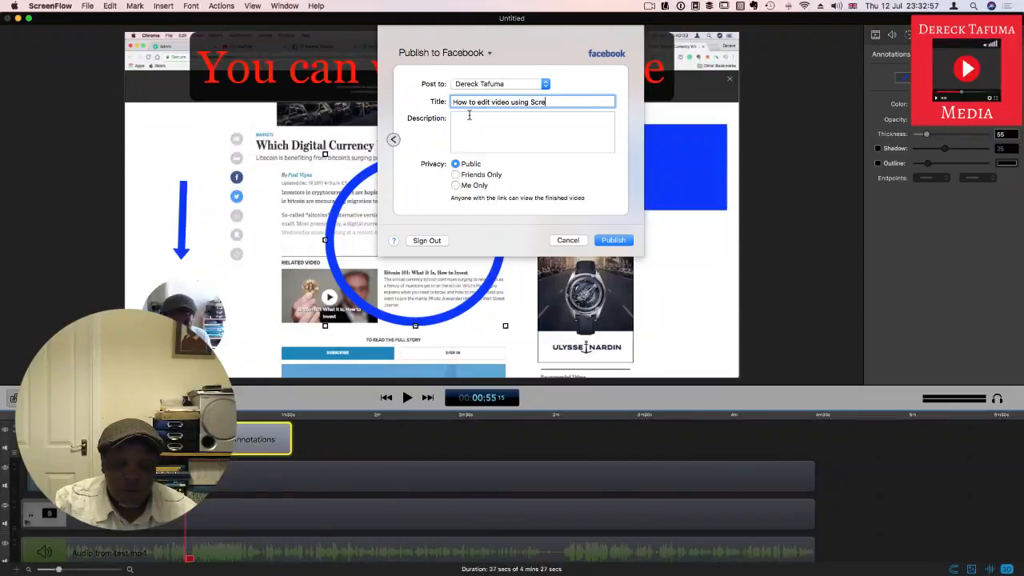
type("enF")
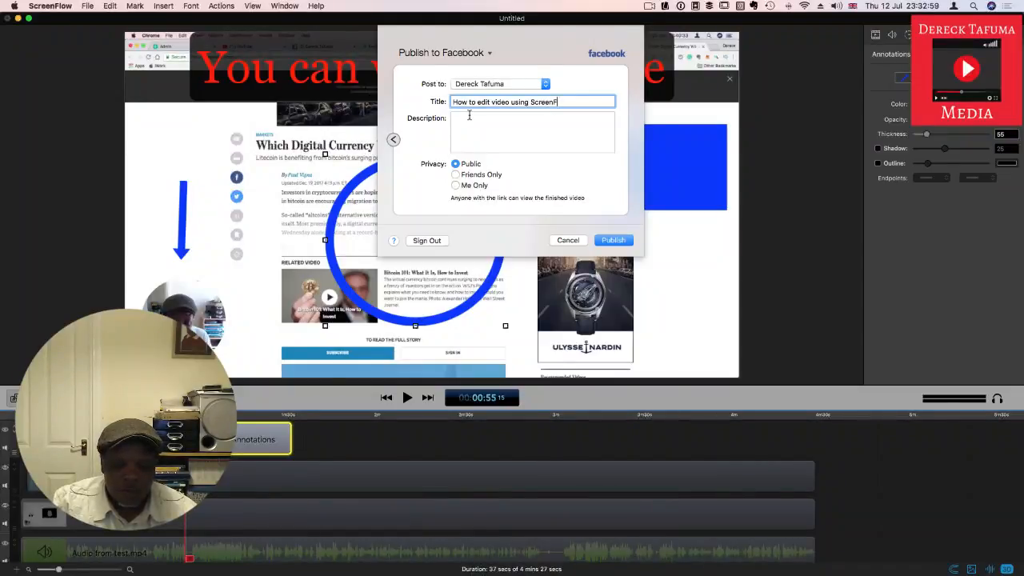
type("low a")
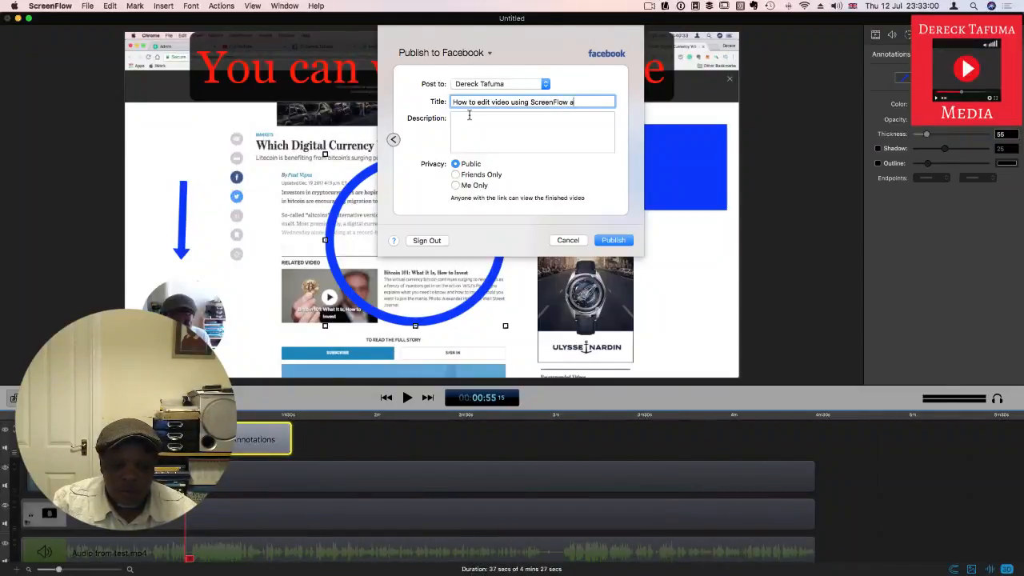
type("nd up")
type("loa")
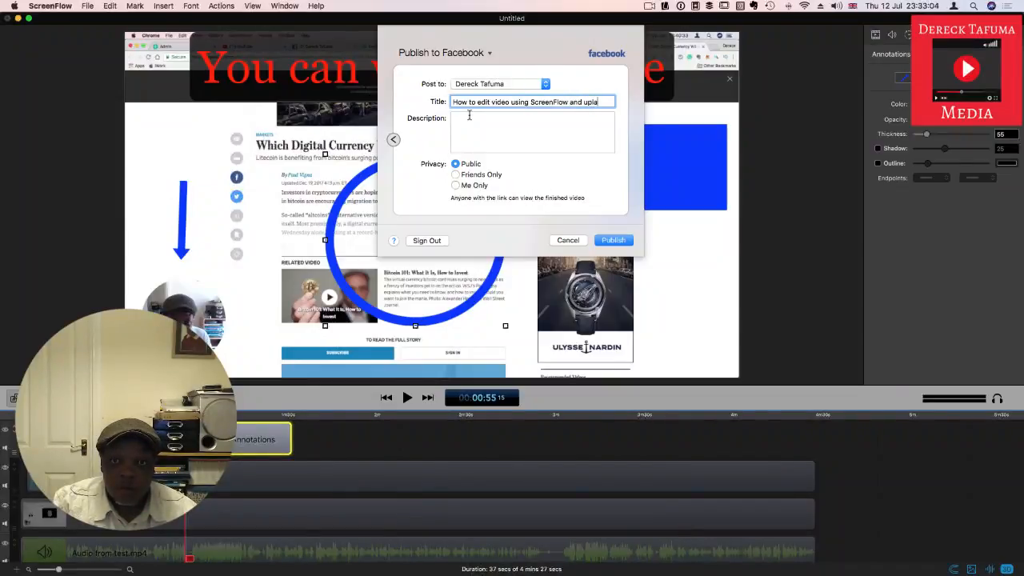
key("BackSpace")
key("BackSpace")
key("BackSpace")
key("BackSpace")
type("p")
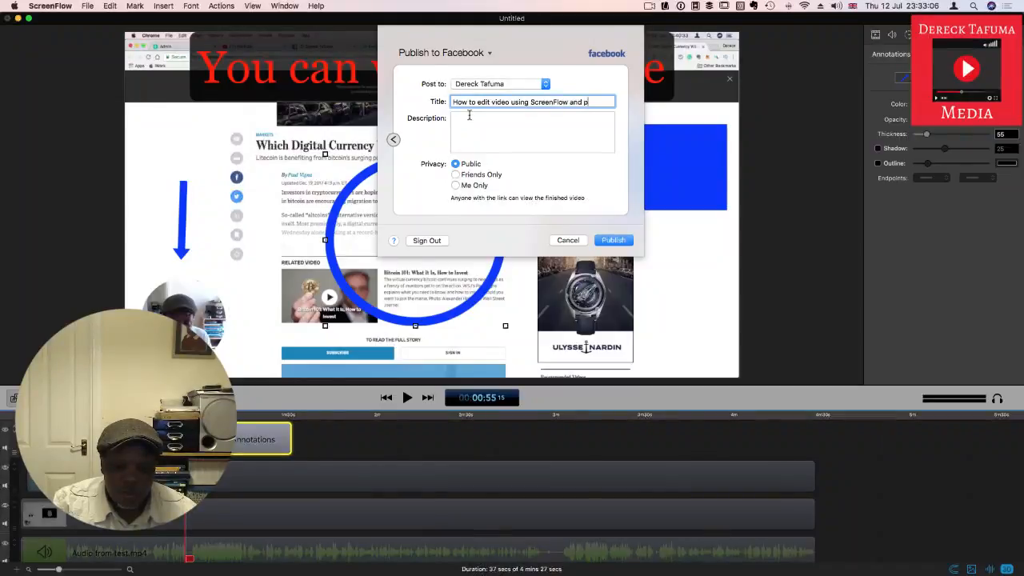
type("ublish ")
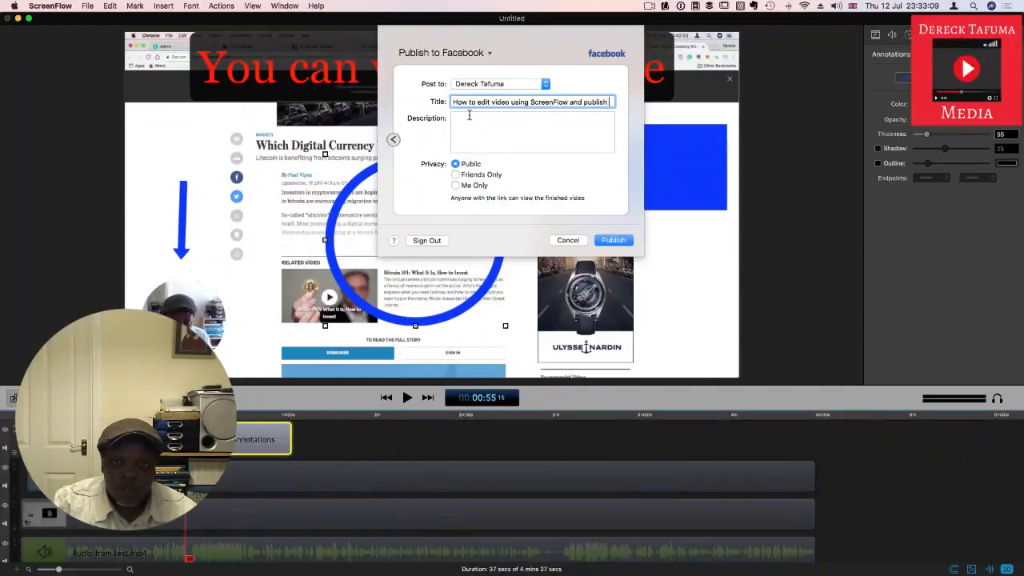
type("to")
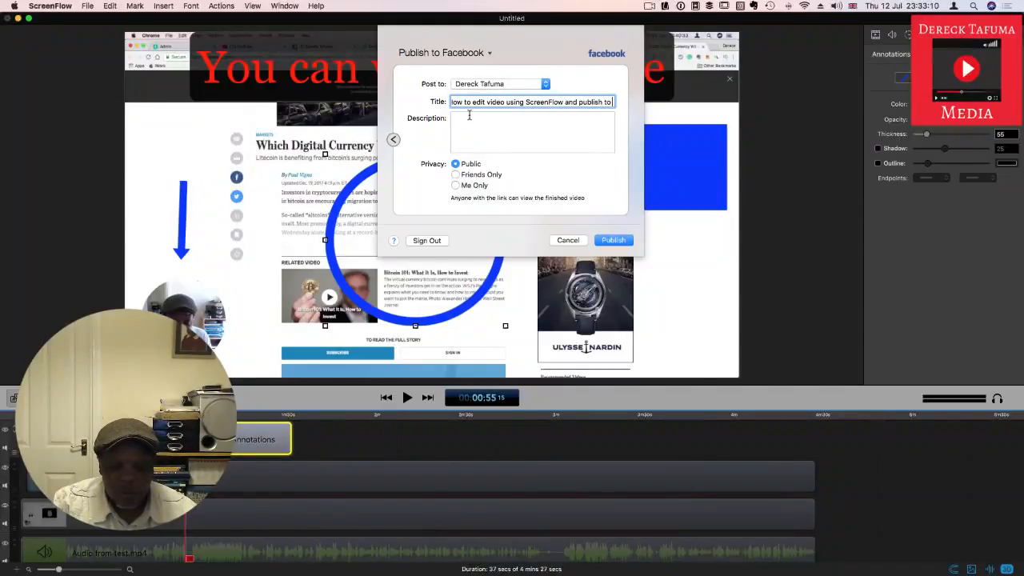
type(" Facebook")
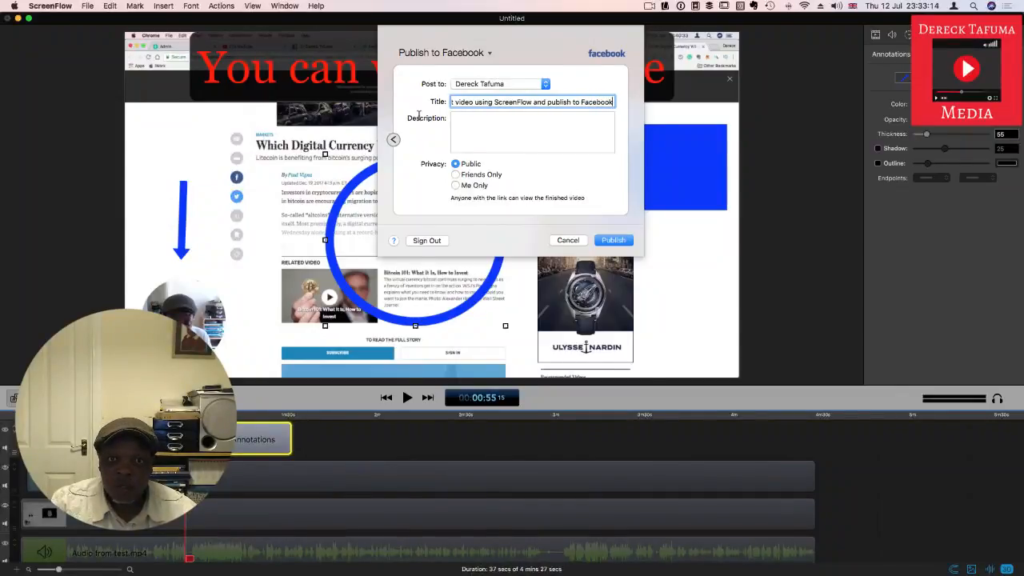
Step: Copy the full post title into the description
triple_click(483, 102)
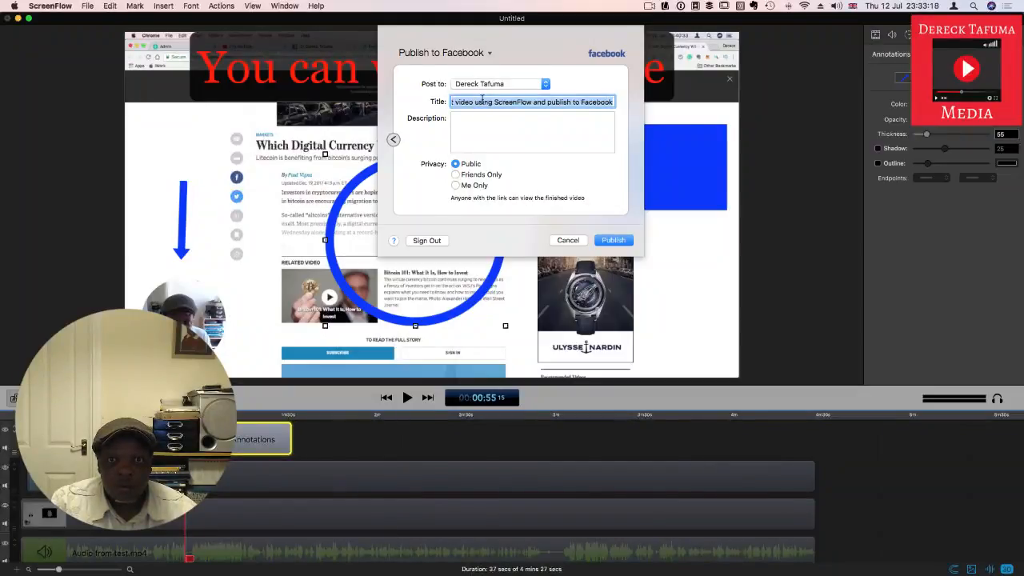
left_click(479, 123)
type("How to edit video using ScreenFlow and publish to Facebook")
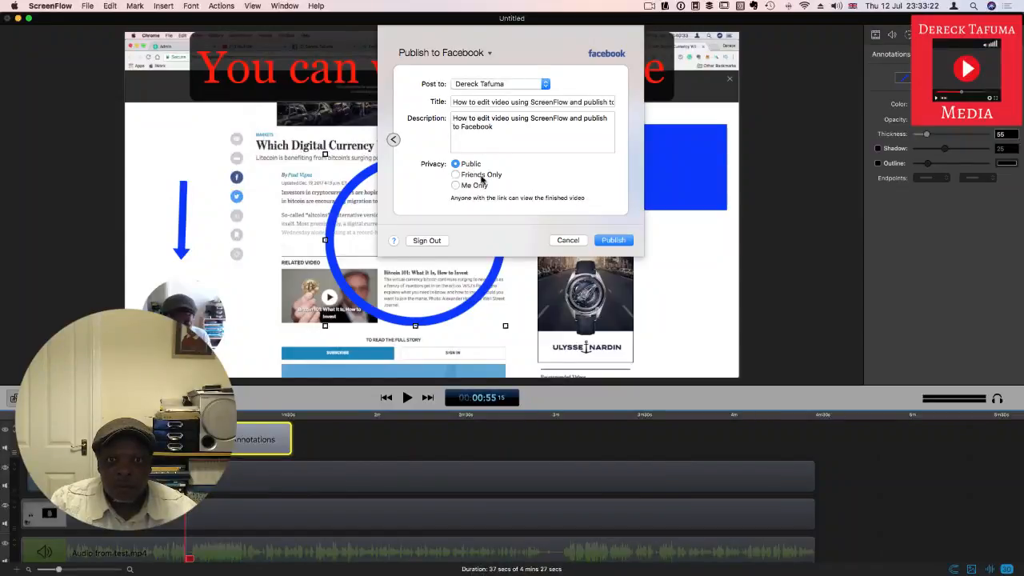
Step: Publish the video to Facebook and show an overview of all open windows
left_click(615, 241)
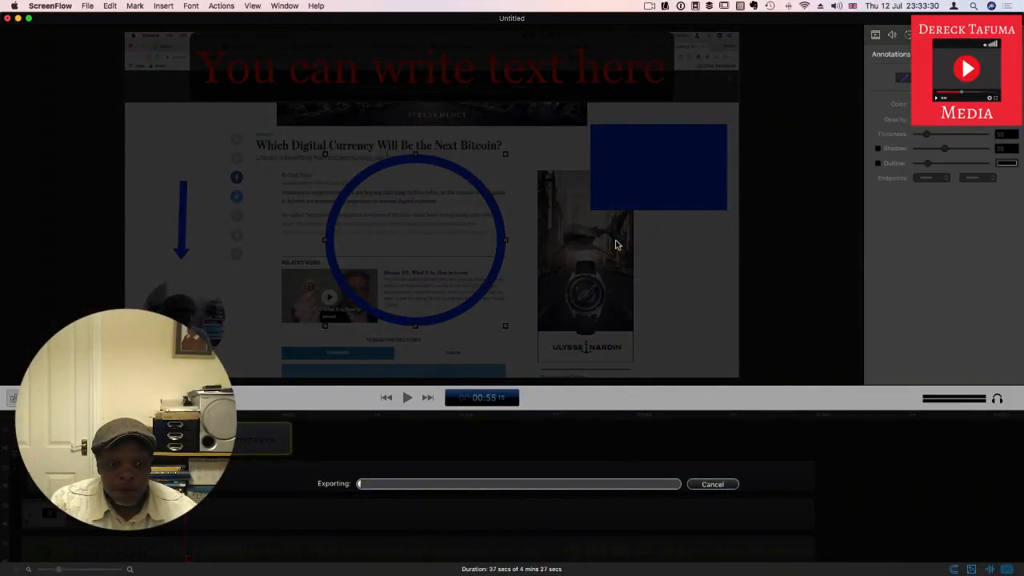
key("ctrl+Up")
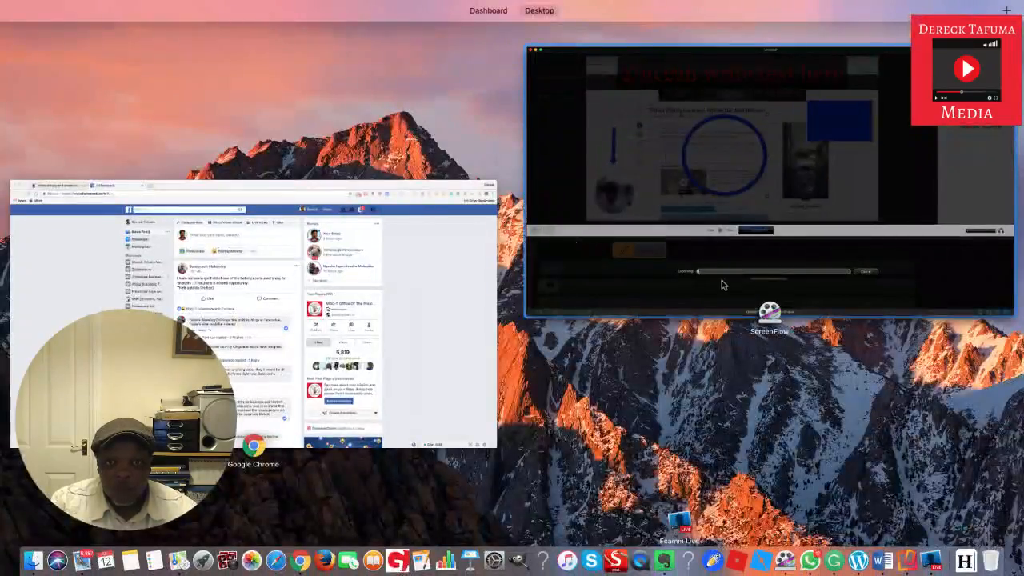
left_click(687, 392)
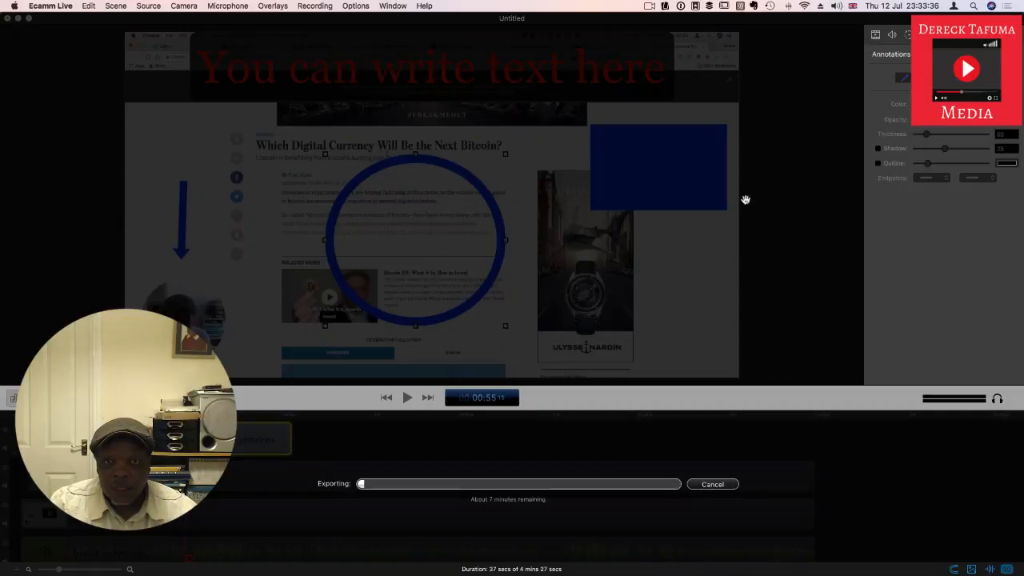
left_click(358, 8)
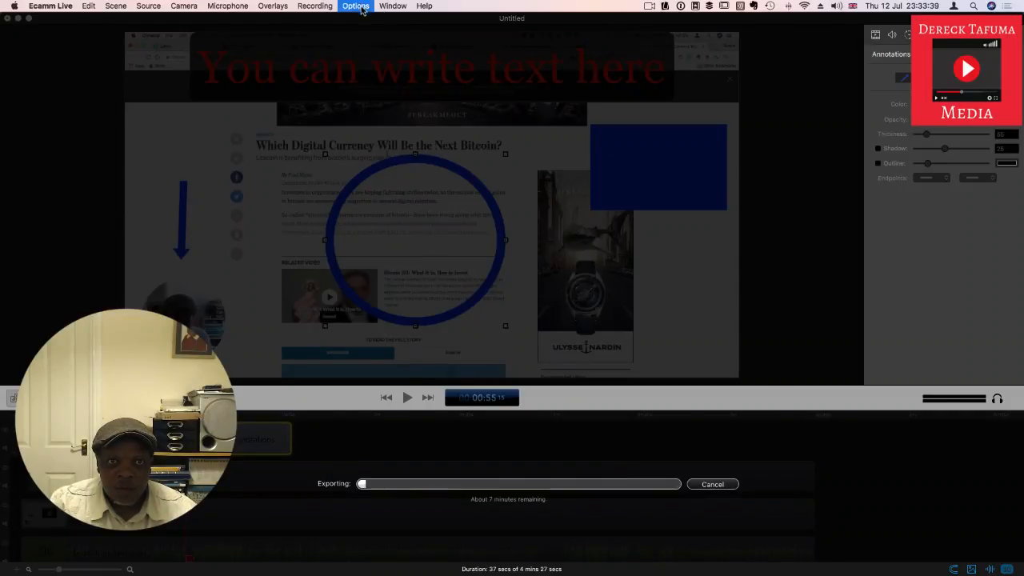
mouse_move(326, 11)
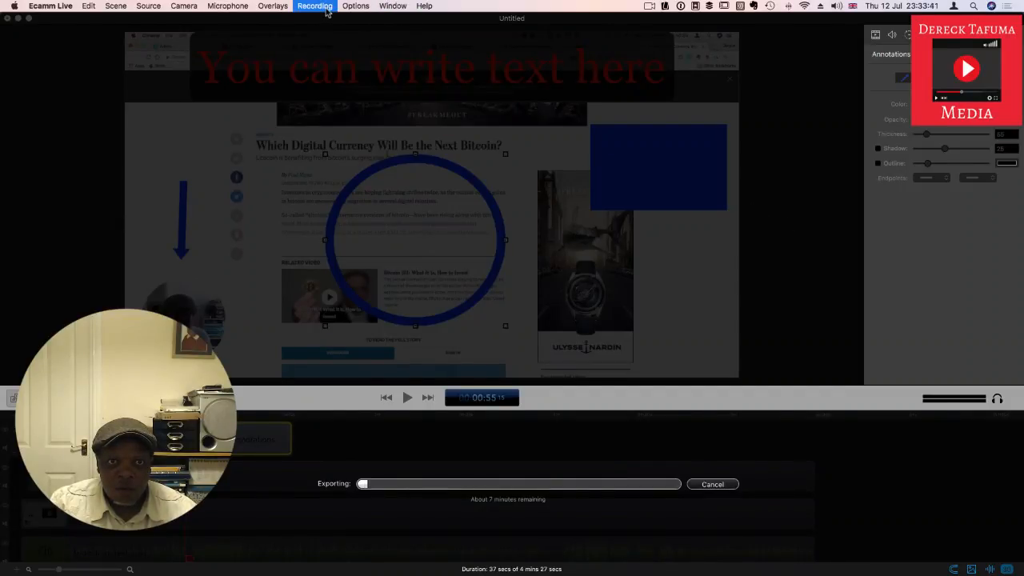
mouse_move(279, 11)
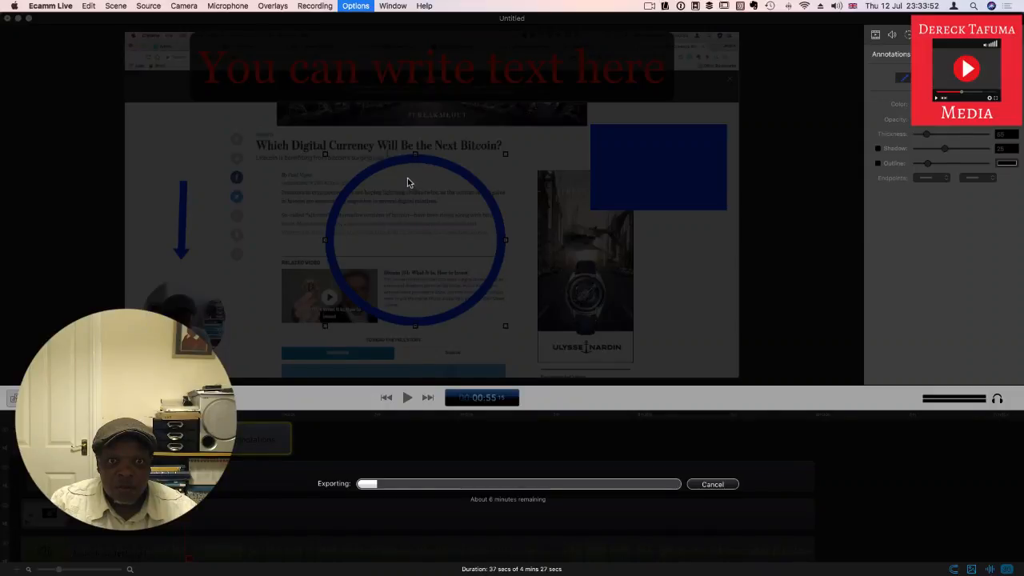
mouse_move(396, 8)
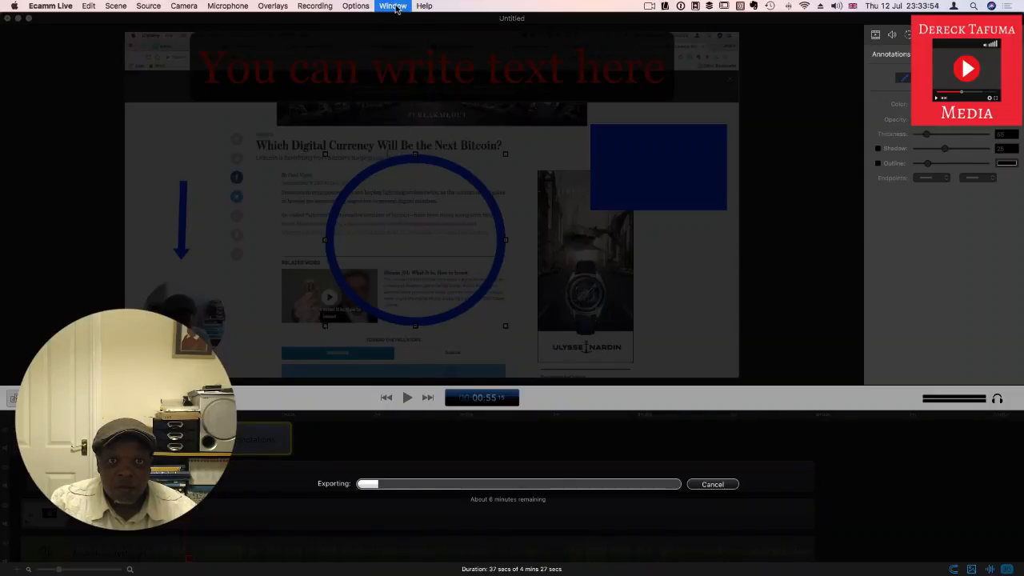
left_click(420, 68)
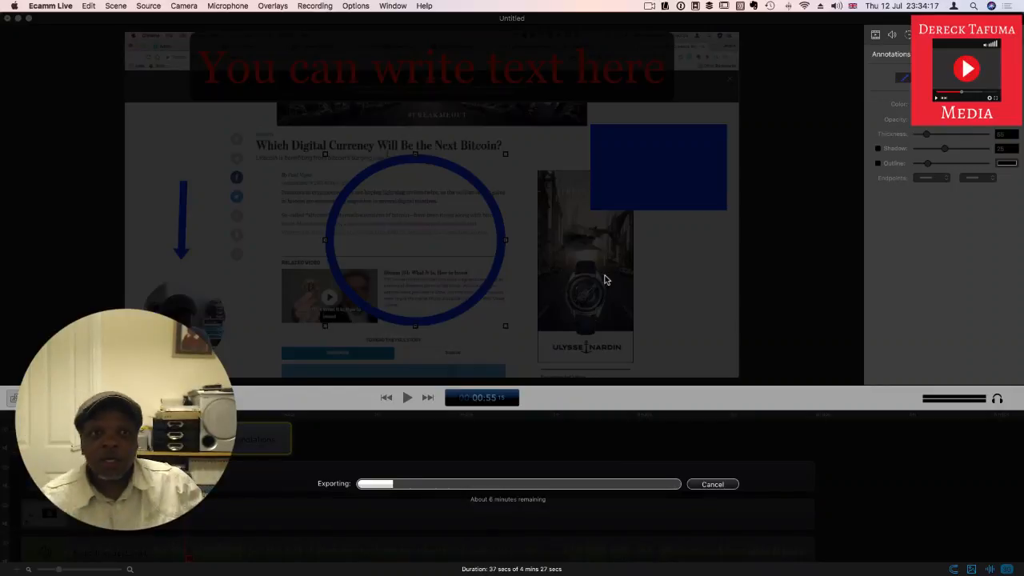
Step: Switch to Evernote and show the "Goal" note about navigating the new (social) media platforms
key("ctrl+Up")
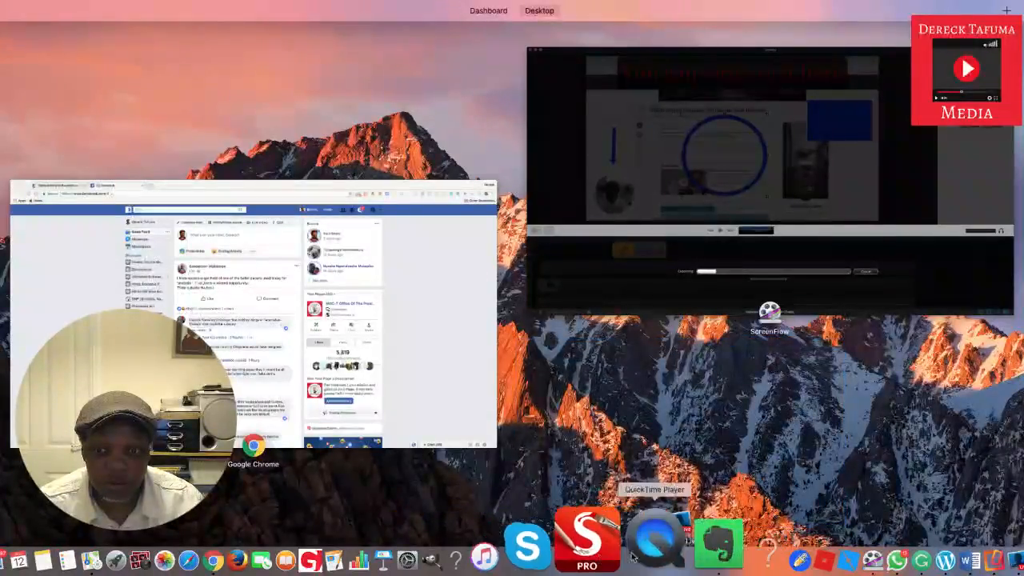
left_click(661, 544)
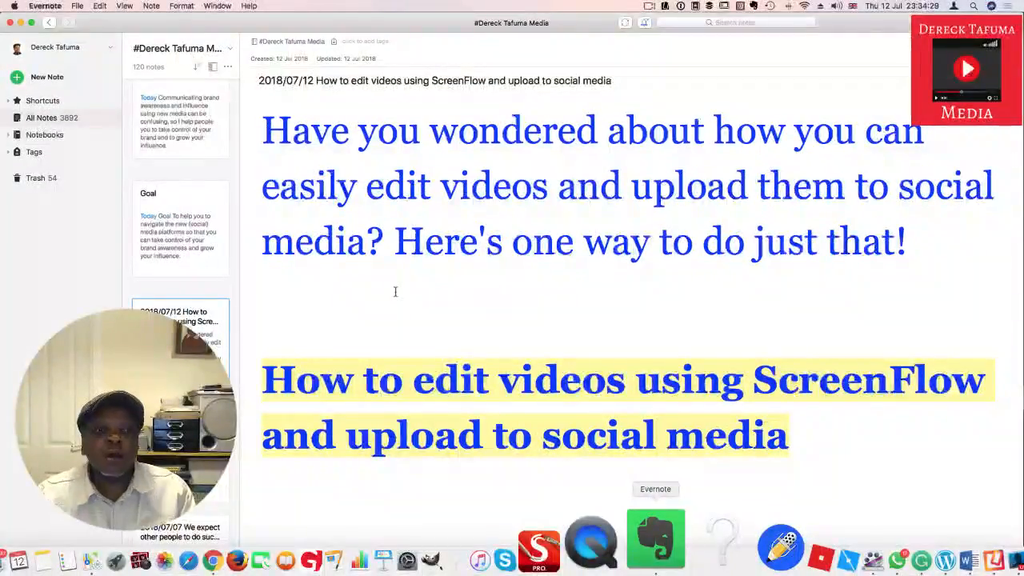
left_click(181, 116)
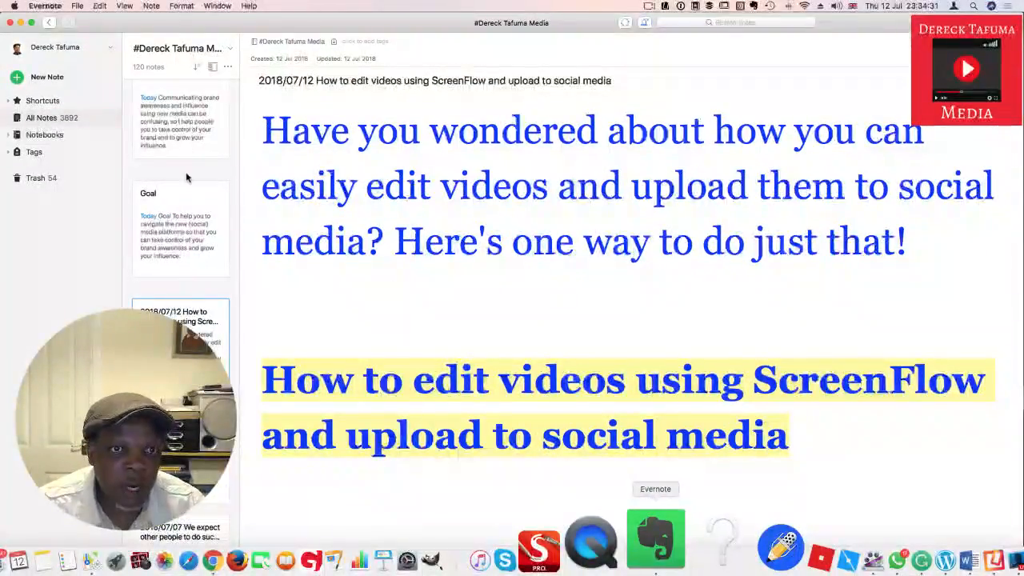
left_click(181, 253)
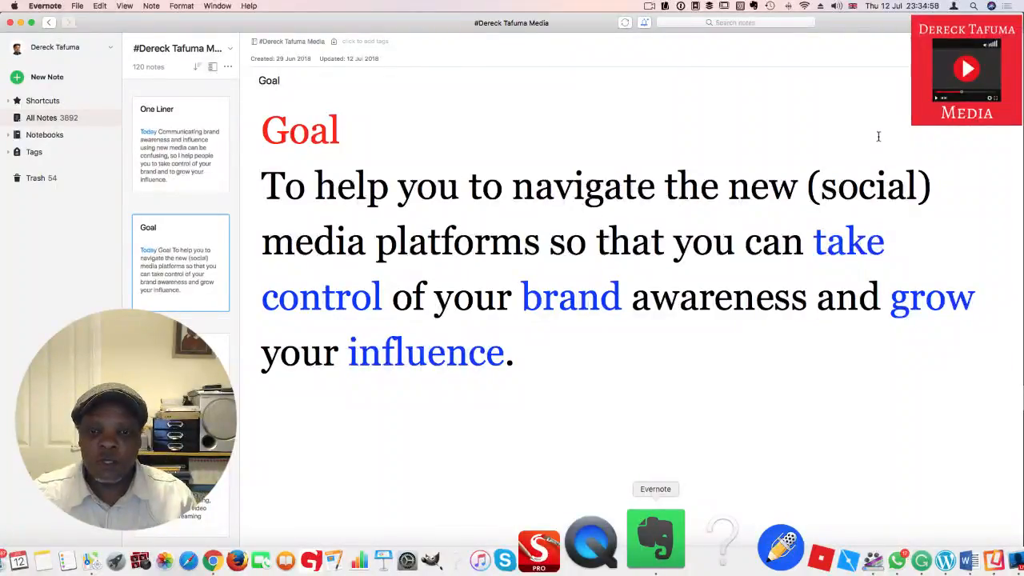
left_click(961, 137)
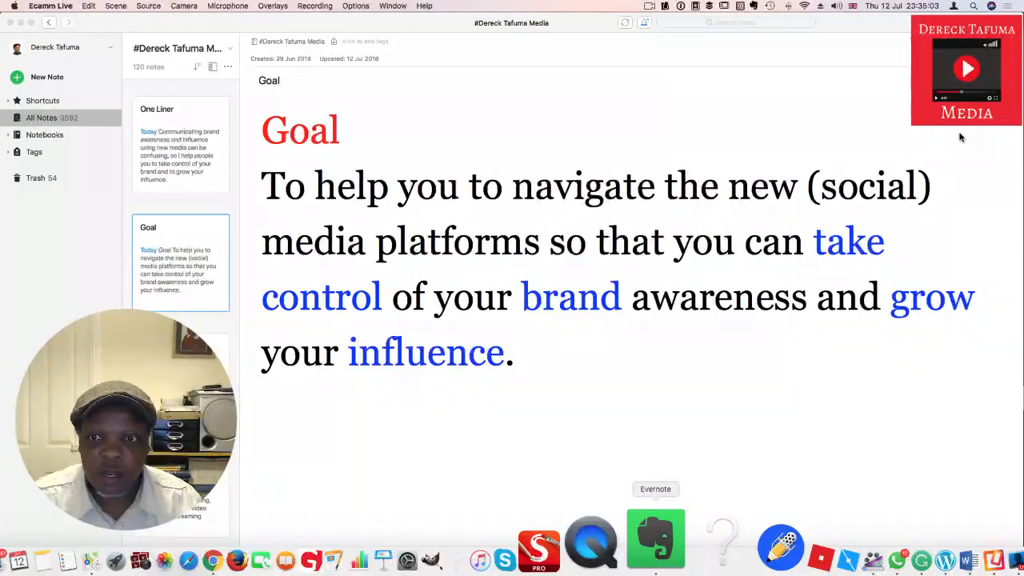